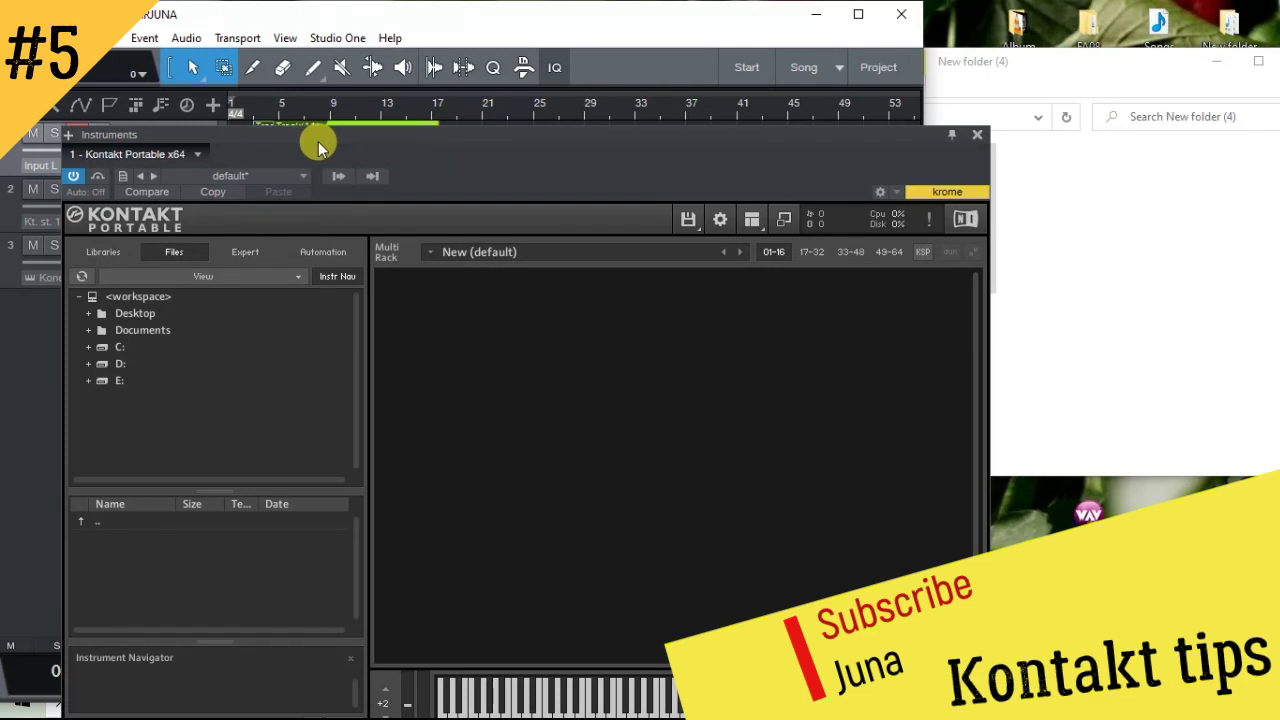
Load the Cymatics Mothership Lipstick drum loop WAV from the file folder into Kontakt's empty rack and audition it
left_click_drag(318, 148, 648, 35)
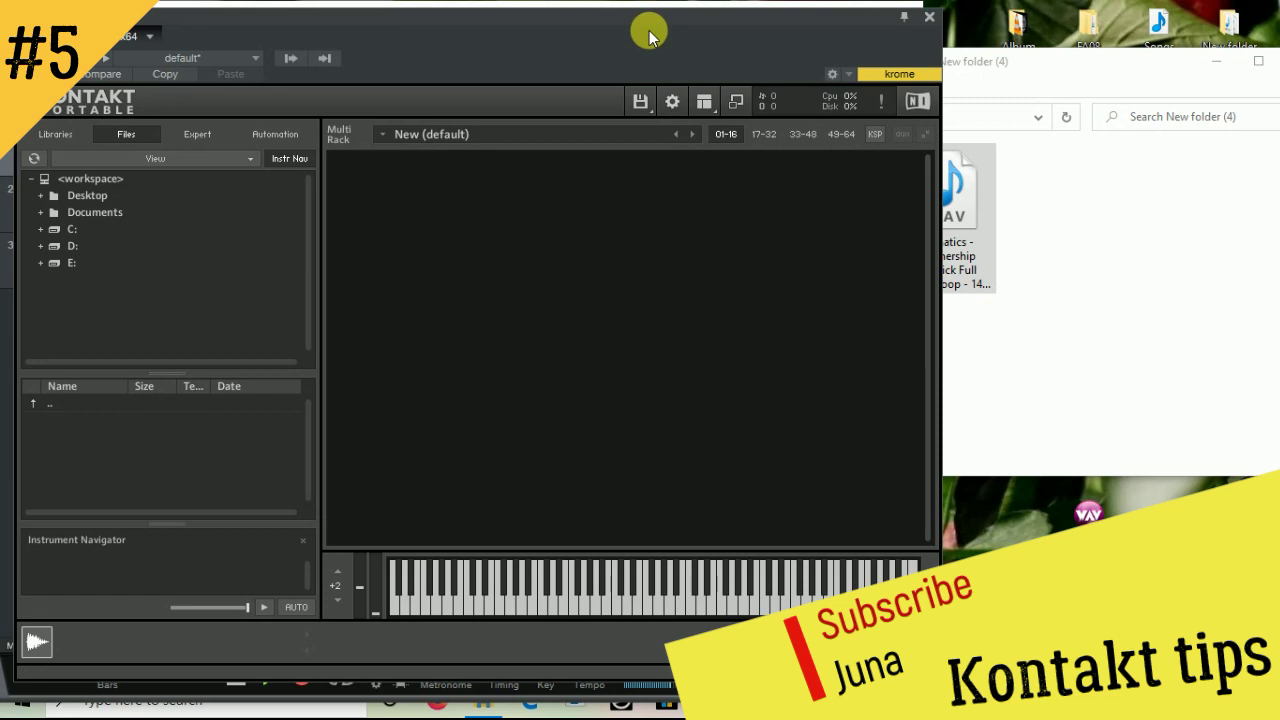
left_click_drag(648, 35, 660, 63)
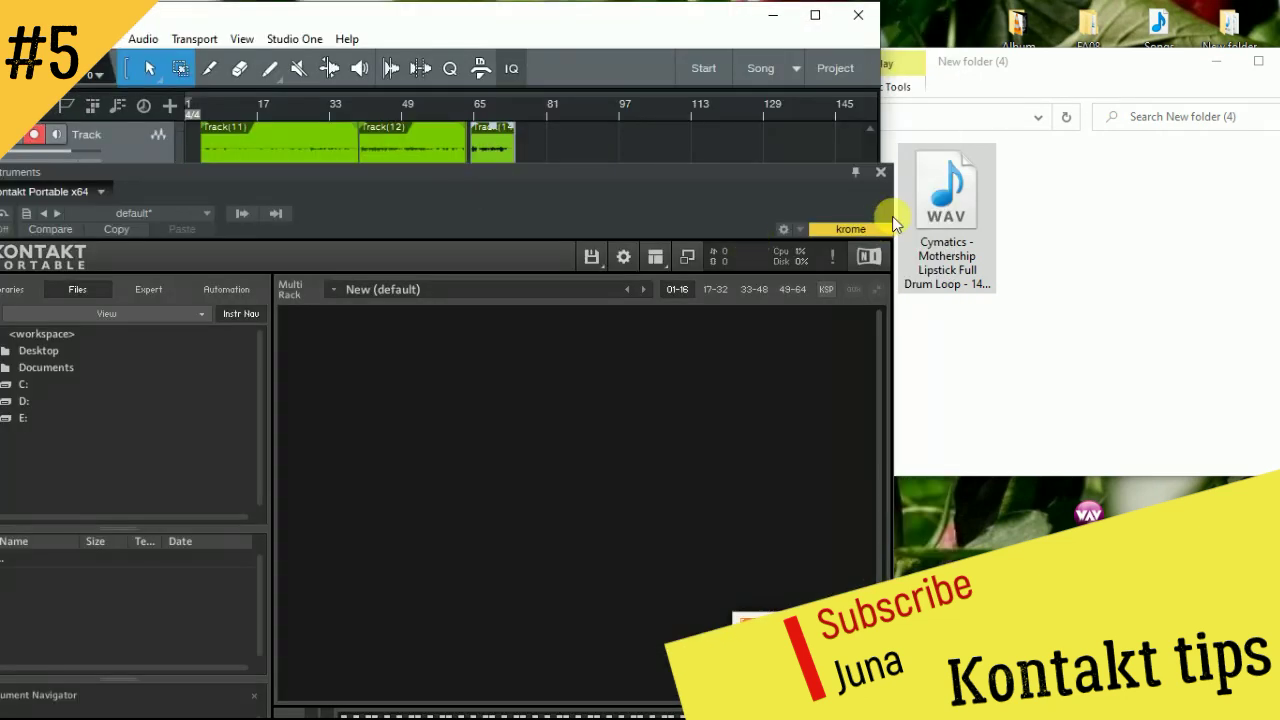
left_click(938, 210)
left_click_drag(940, 208, 668, 351)
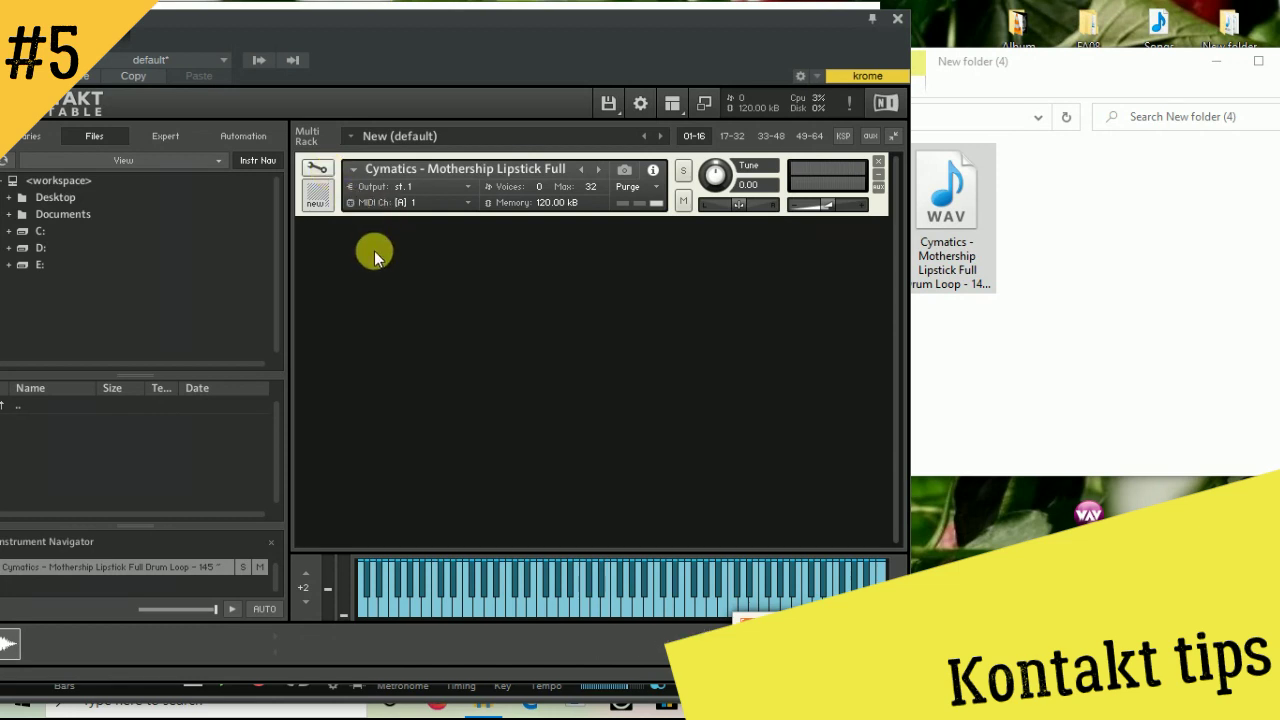
left_click(588, 607)
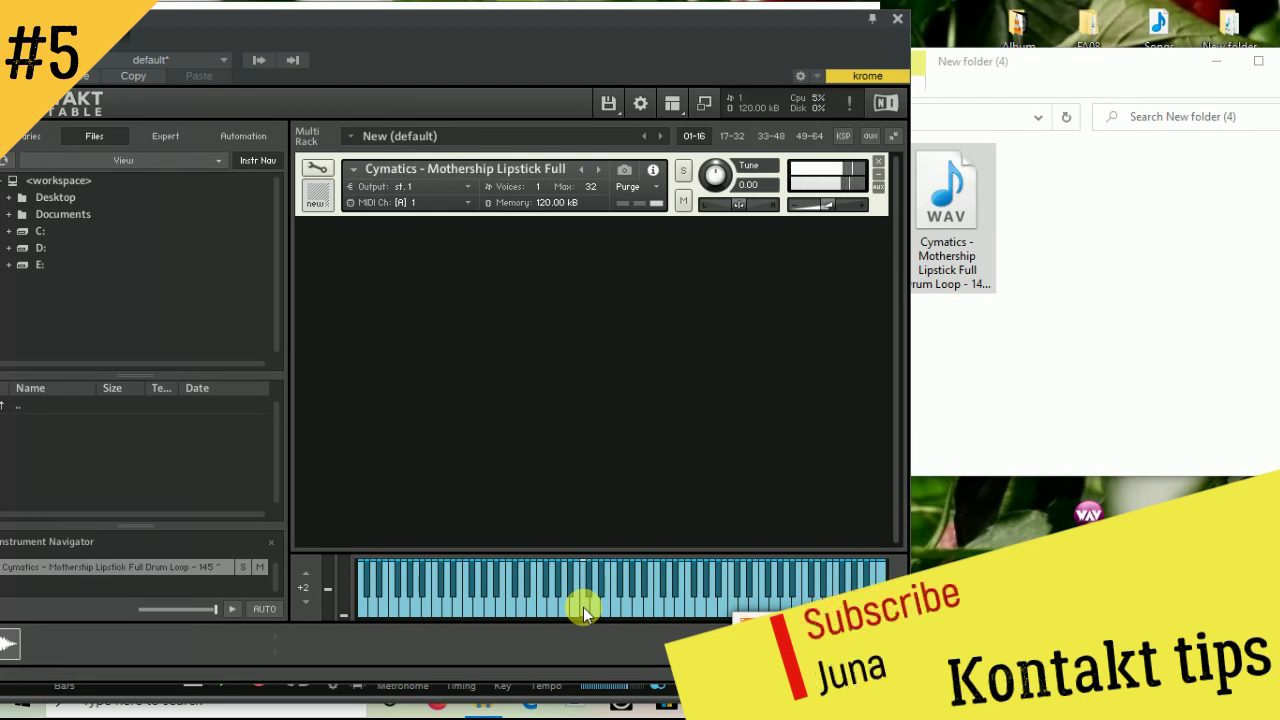
Open the drum loop instrument in edit mode and look over its source and effects sections
left_click(323, 167)
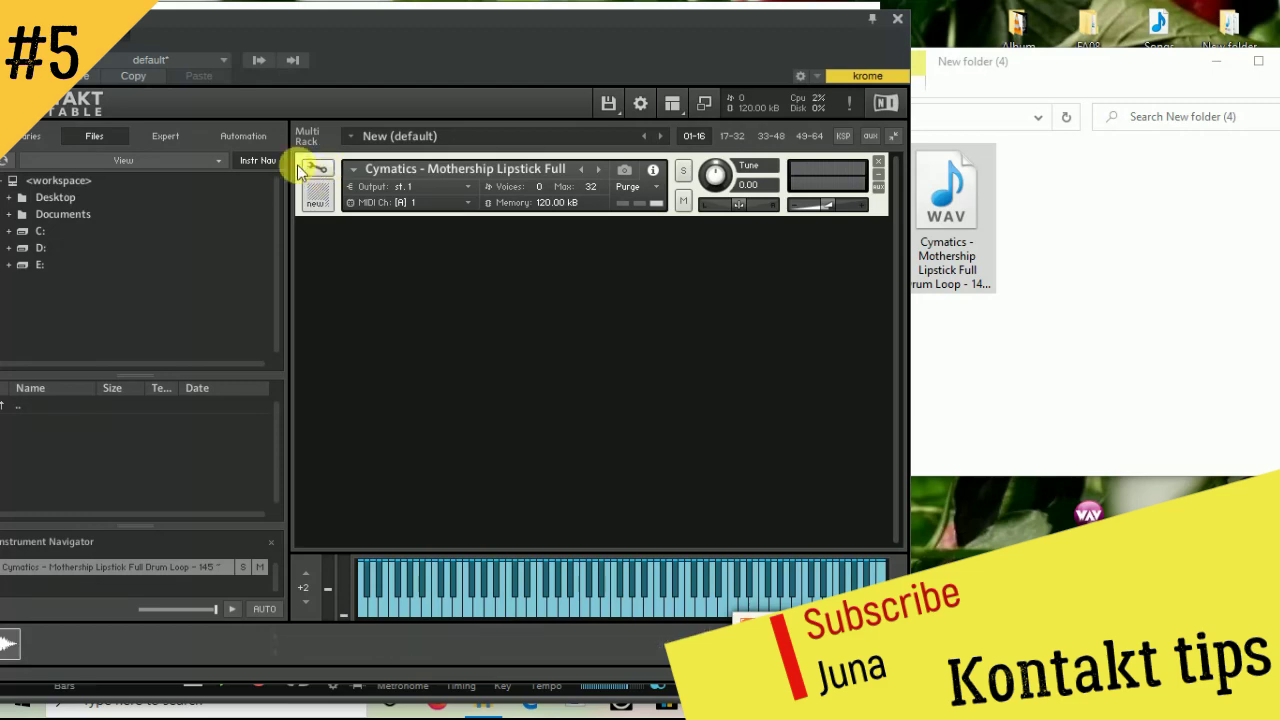
left_click(320, 175)
scroll(427, 280, "down", 1)
scroll(427, 276, "down", 3)
scroll(427, 276, "up", 2)
scroll(427, 276, "up", 2)
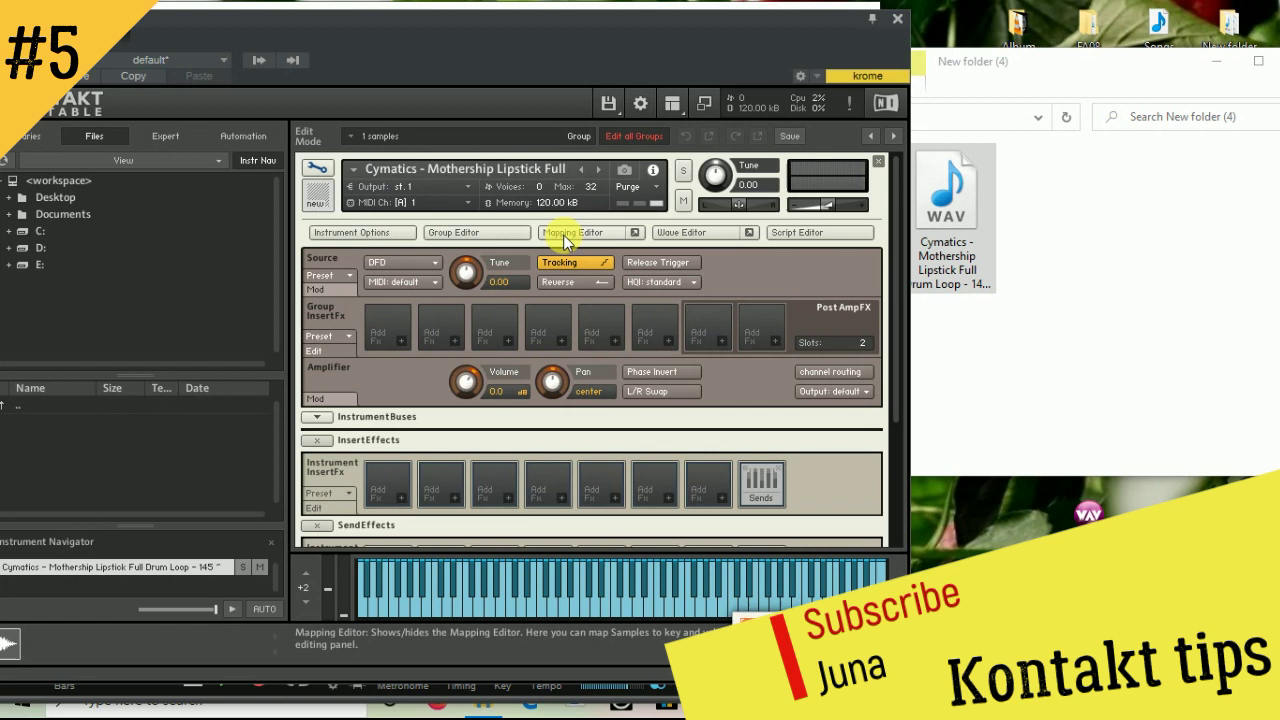
Raise the low end of the loop zone's key range to C2 in the Mapping Editor
left_click(563, 234)
scroll(490, 420, "down", 1)
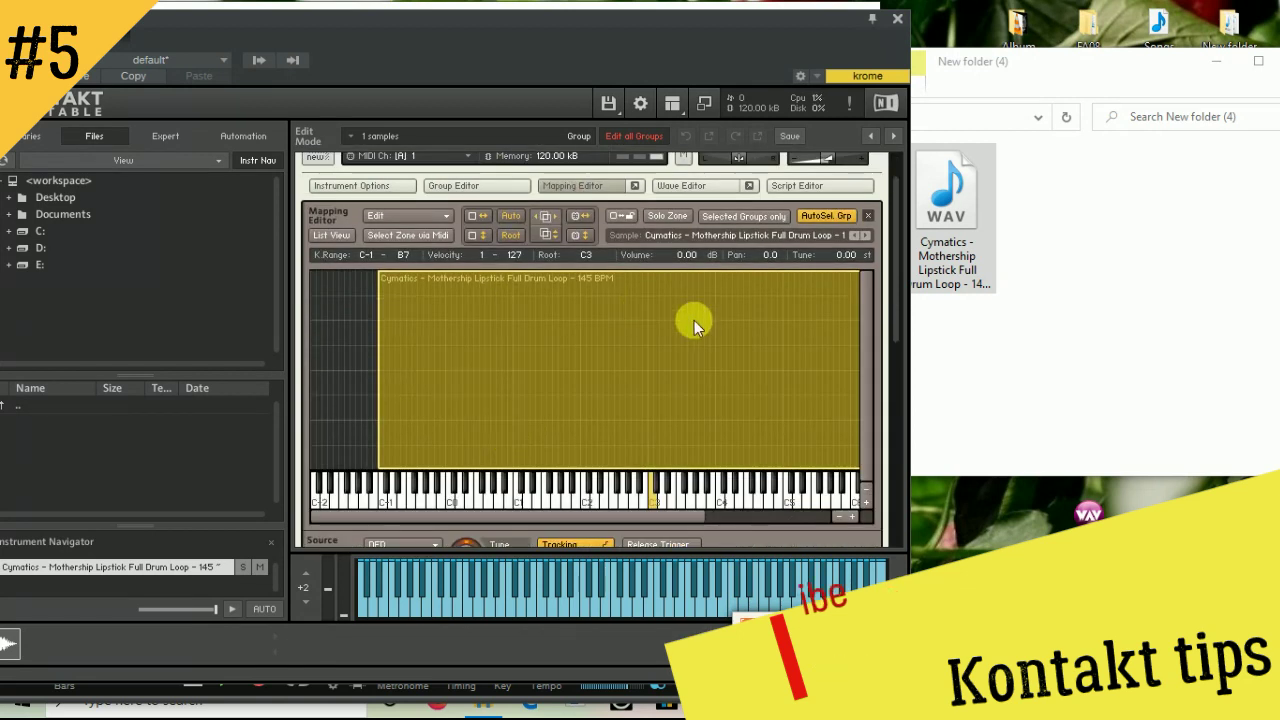
scroll(694, 322, "down", 1)
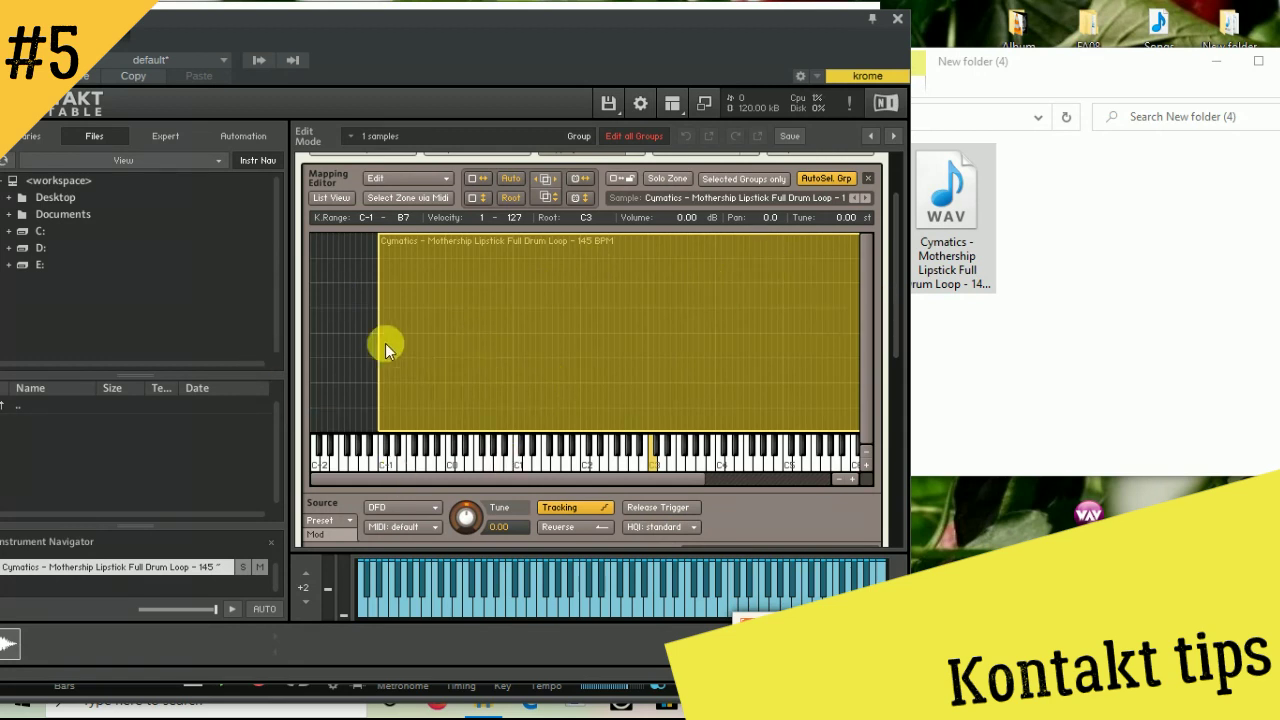
left_click_drag(368, 323, 585, 330)
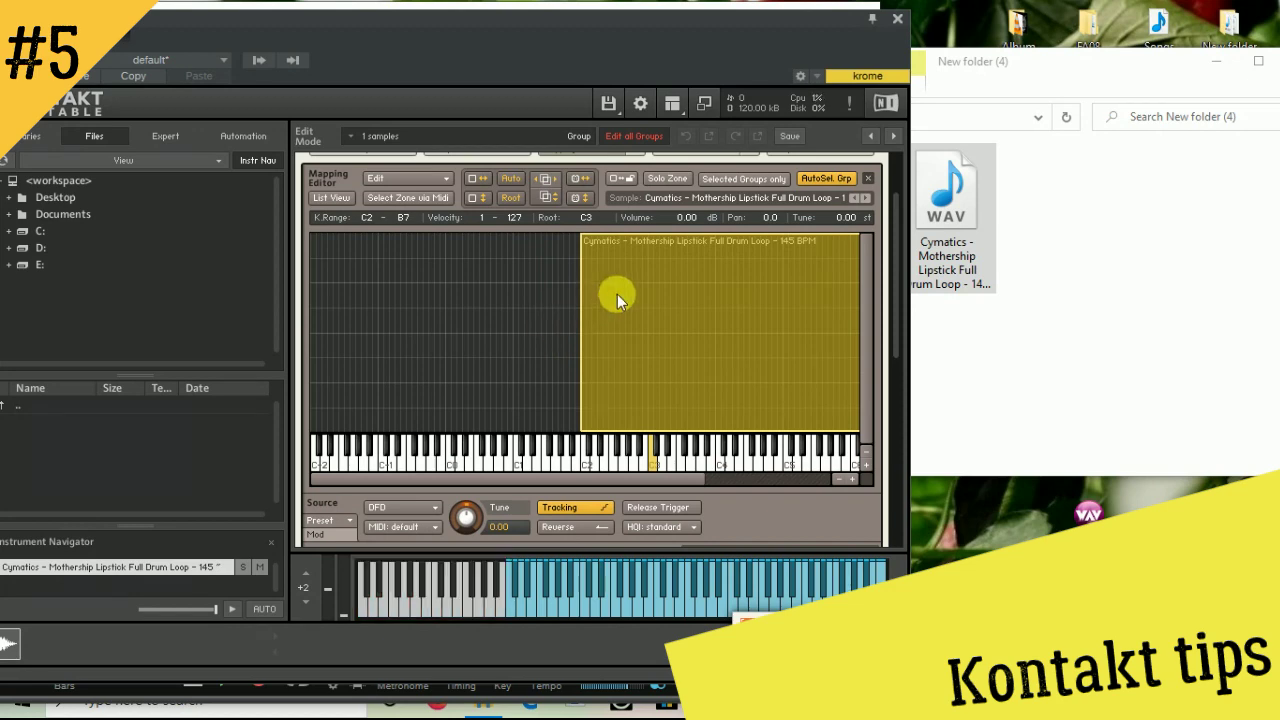
scroll(652, 323, "up", 3)
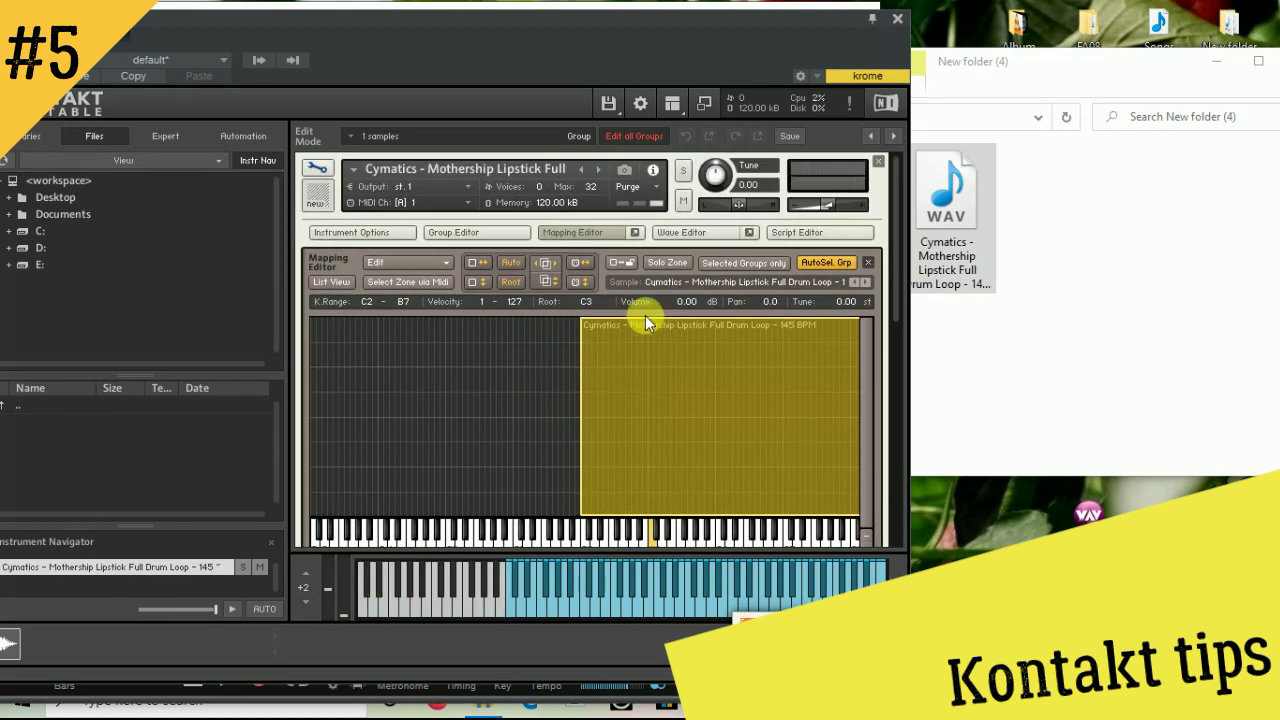
left_click(599, 230)
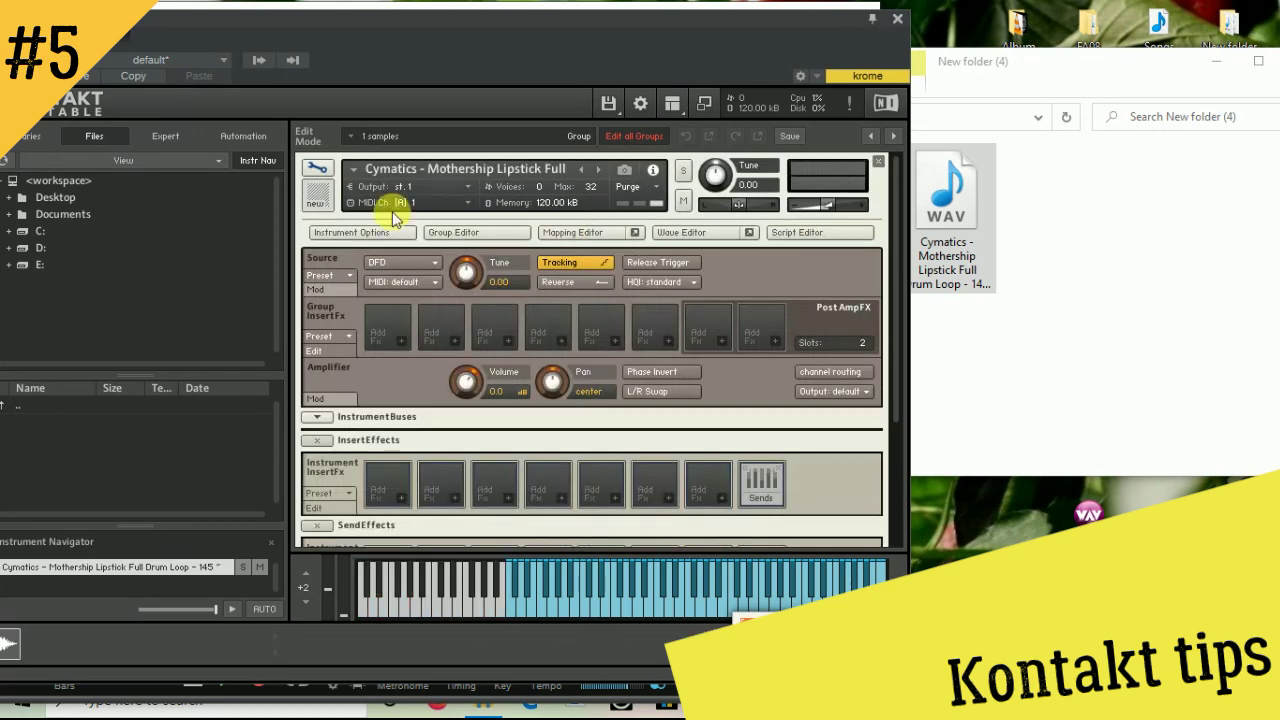
Display the drum loop's waveform and grid controls in the Wave Editor
left_click(315, 167)
left_click(315, 167)
left_click(681, 232)
scroll(680, 260, "down", 4)
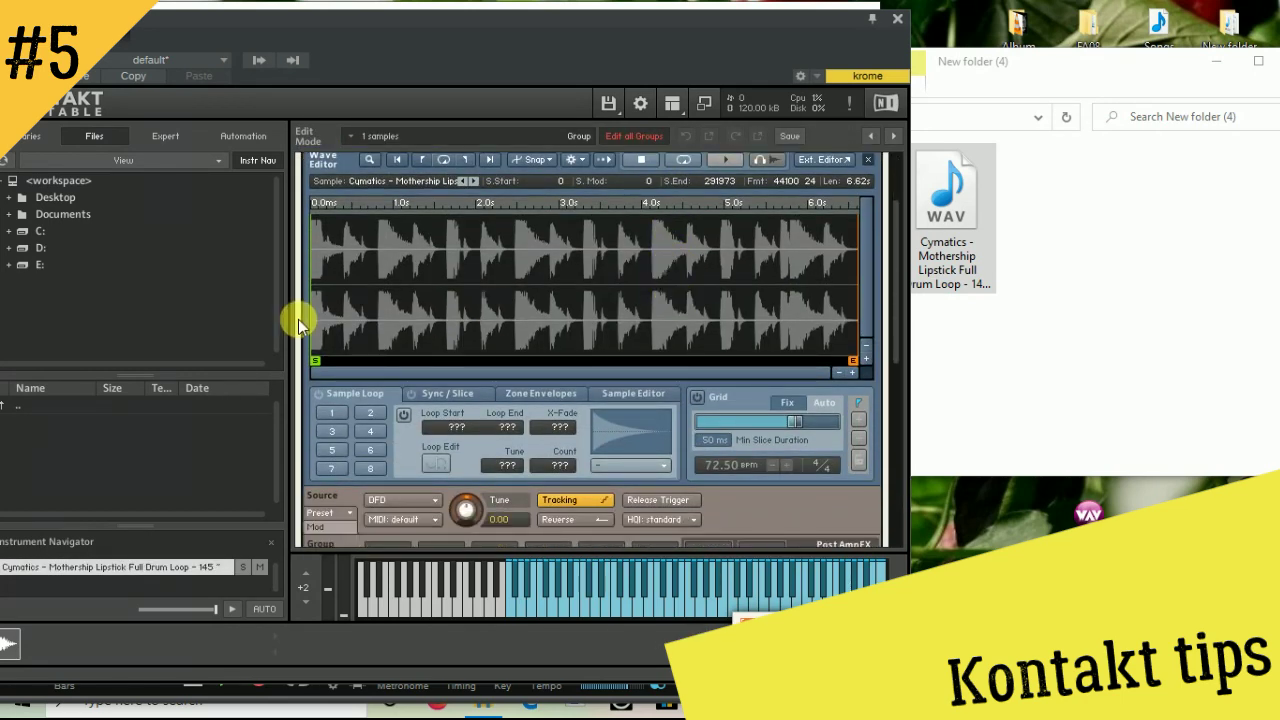
scroll(496, 290, "up", 1)
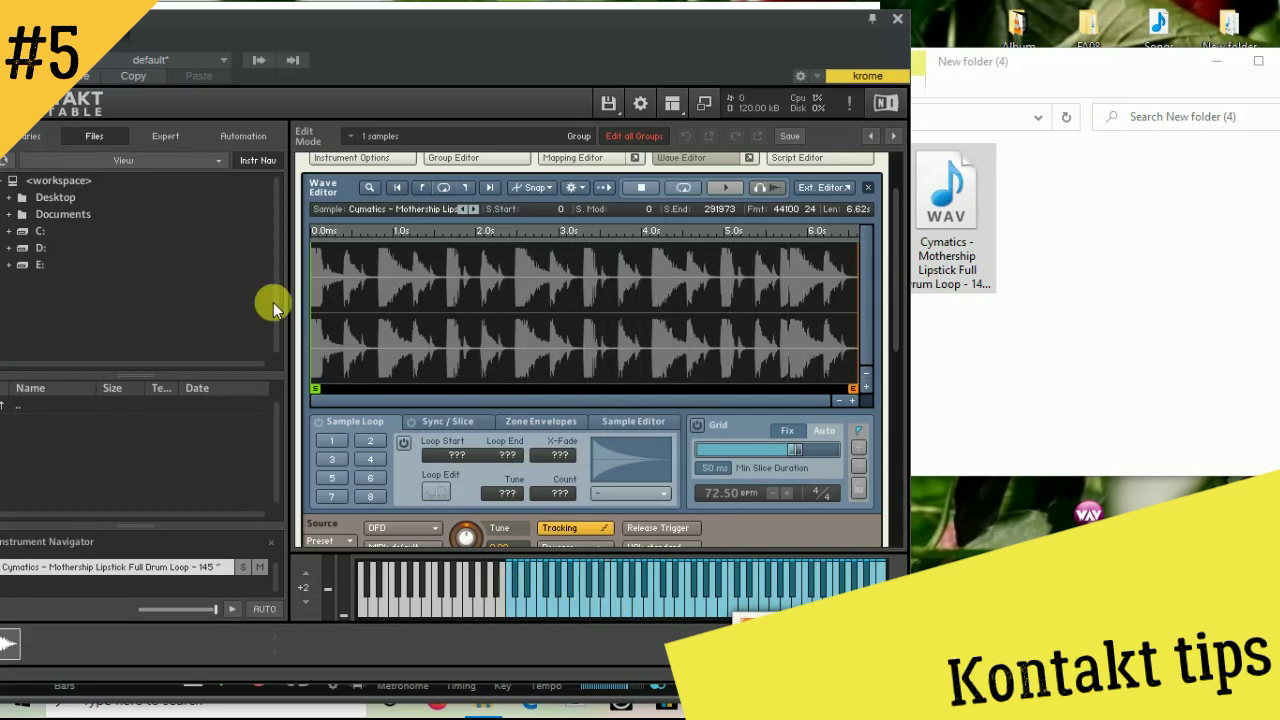
scroll(829, 243, "down", 2)
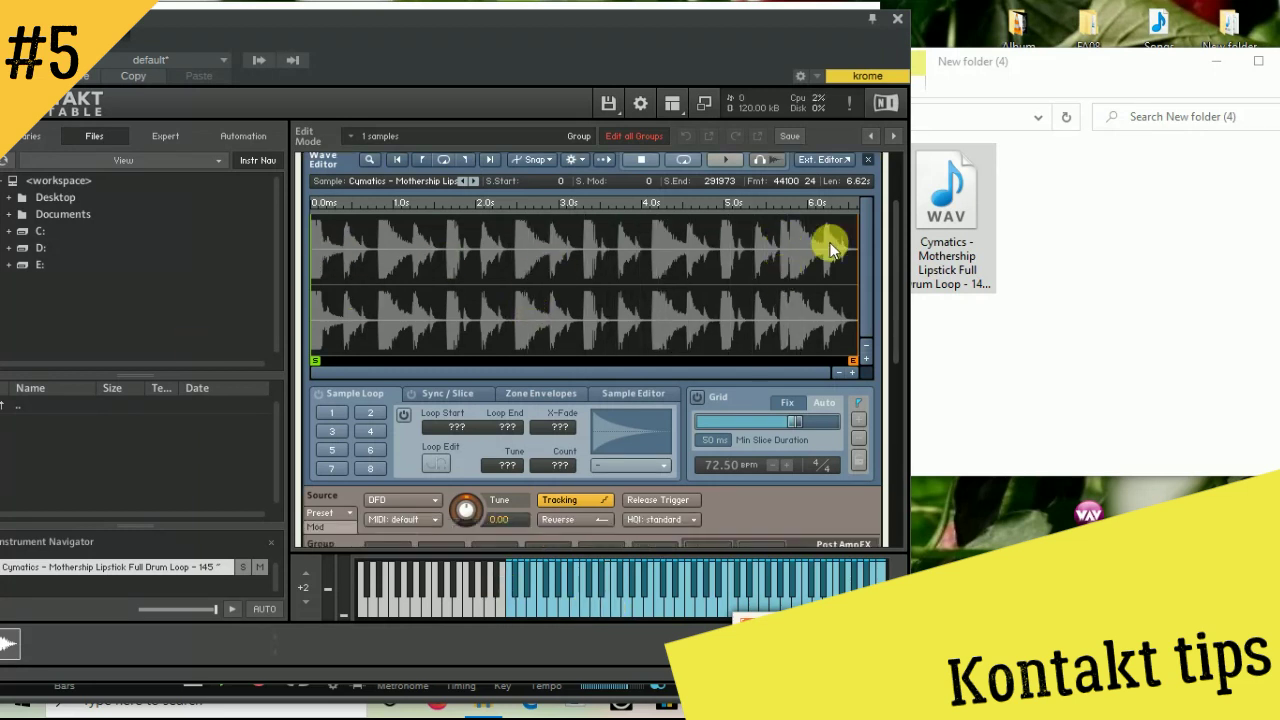
scroll(695, 262, "down", 3)
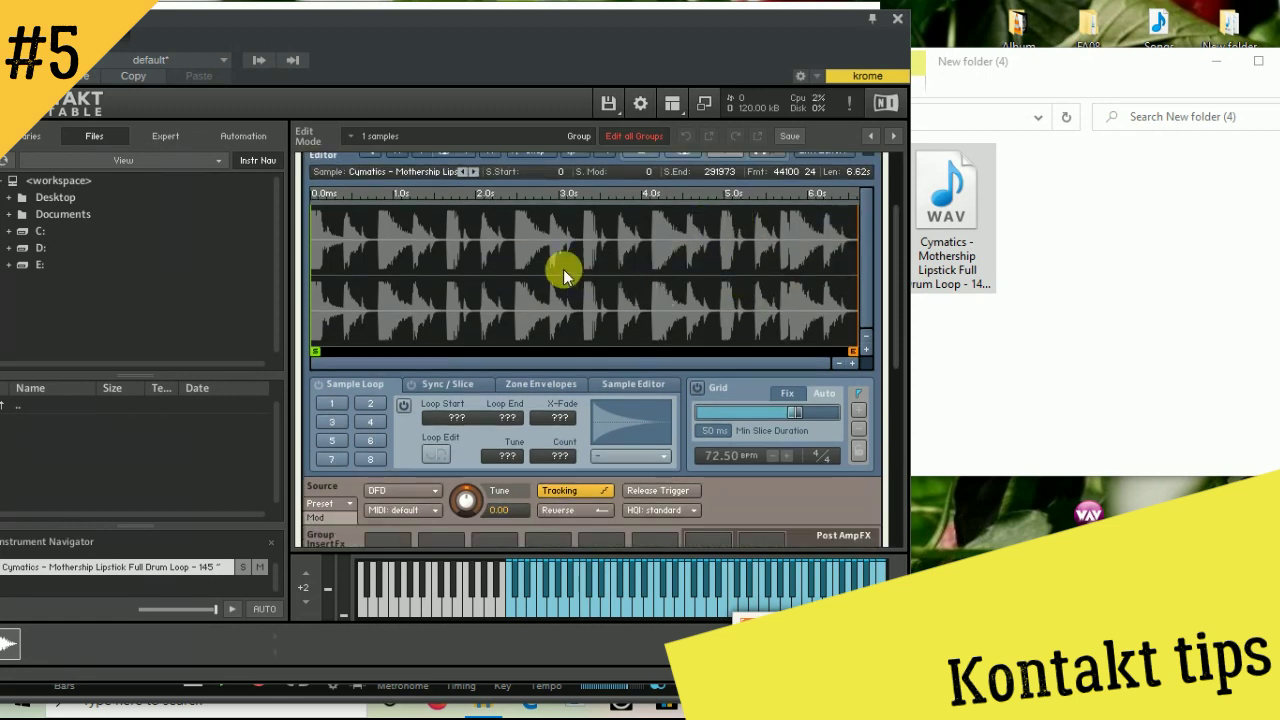
Enable the automatic slice grid on the loop and nudge the second slice marker before beat 1.2 slightly earlier
left_click(697, 388)
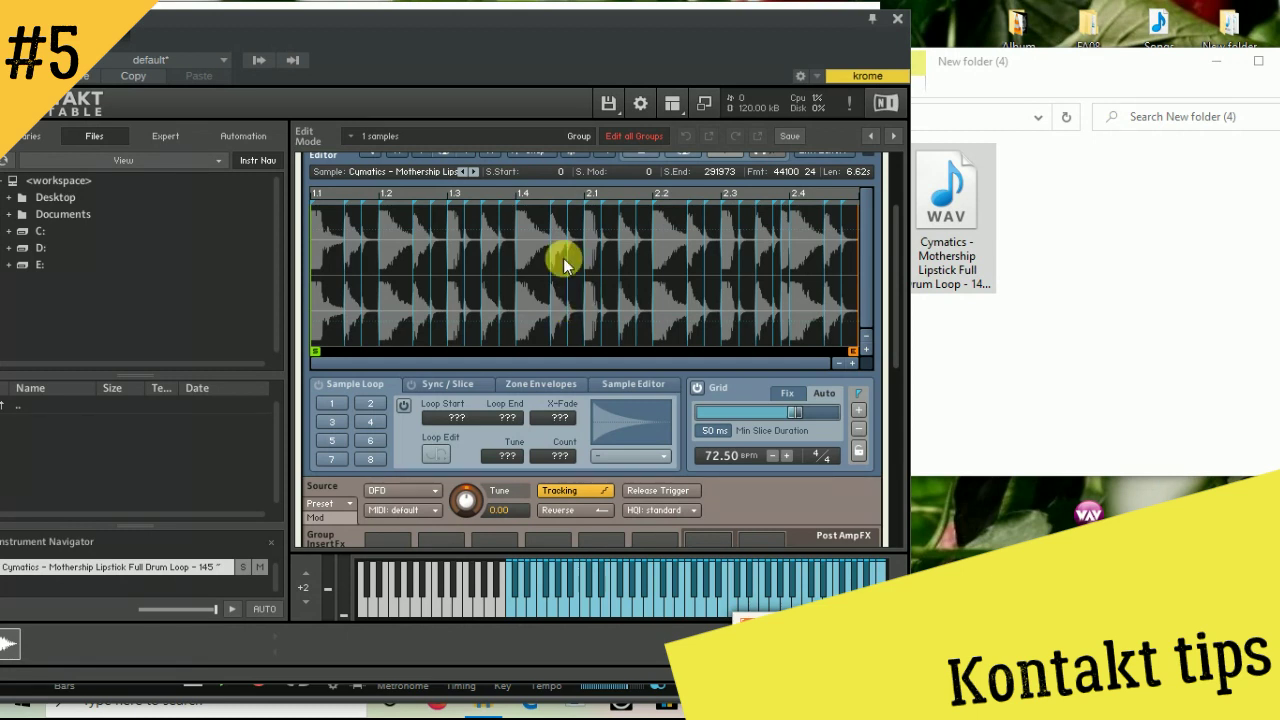
left_click(852, 364)
left_click(852, 364)
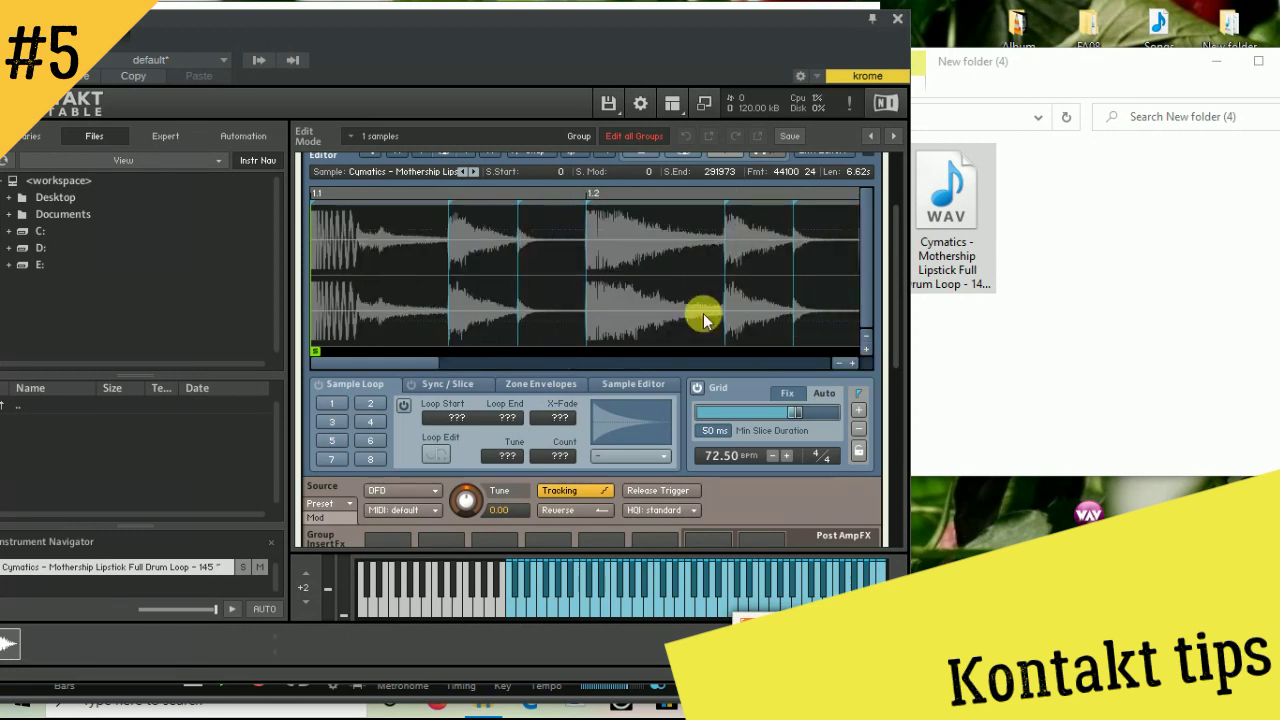
mouse_move(519, 206)
left_mouse_down()
mouse_move(532, 211)
mouse_move(516, 220)
left_mouse_up()
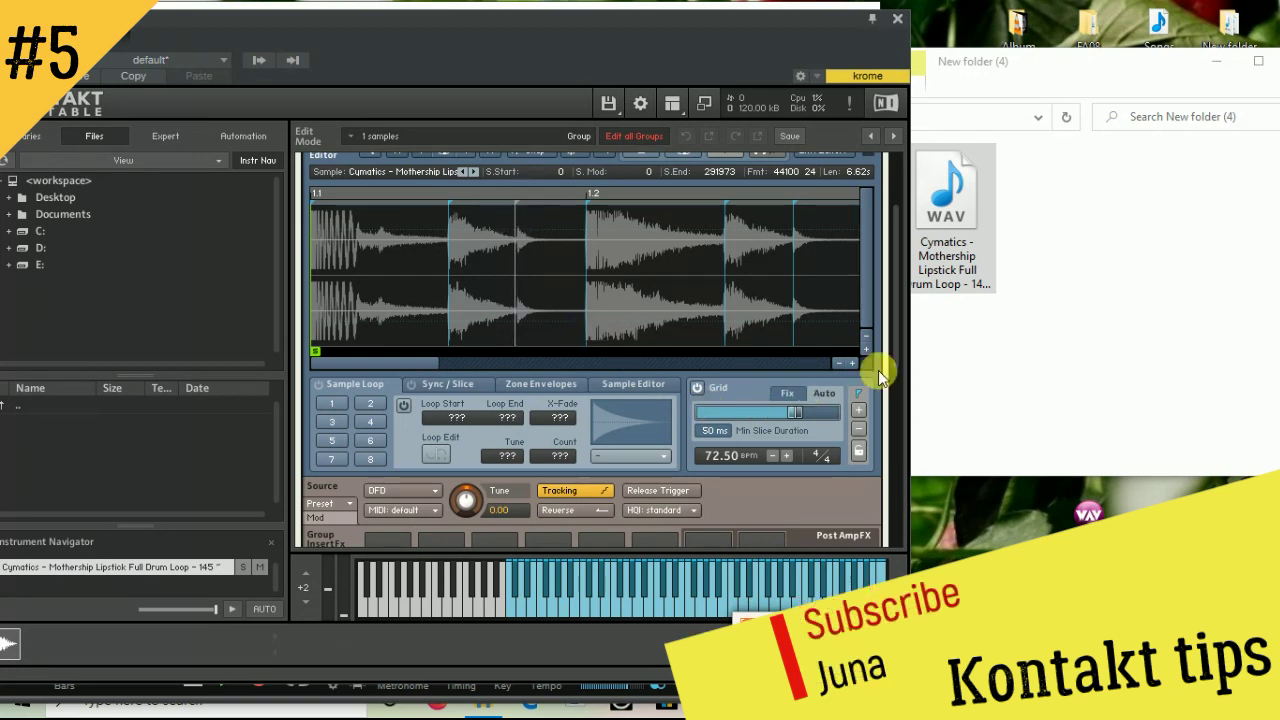
Adjust the automatic grid's slice sensitivity, trying a lower setting and raising it again so every drum hit is sliced
mouse_move(802, 404)
left_mouse_down()
mouse_move(766, 411)
mouse_move(798, 412)
left_mouse_up()
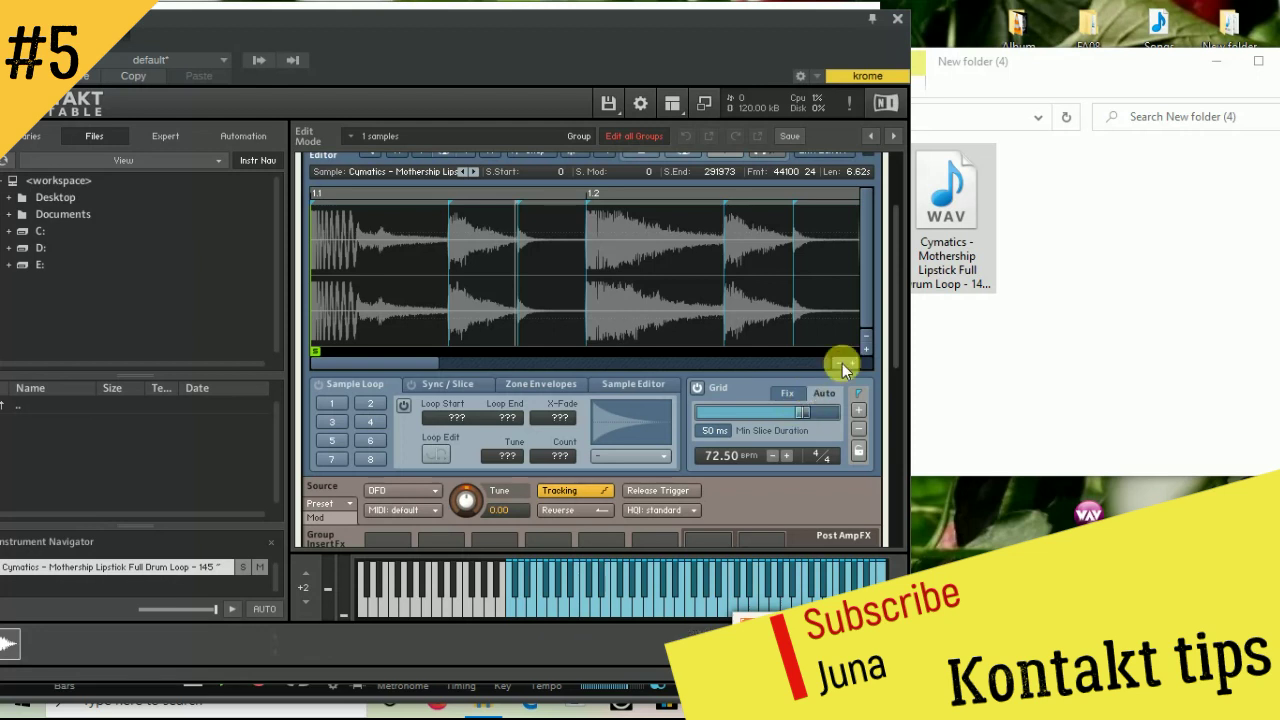
scroll(838, 362, "down", 2)
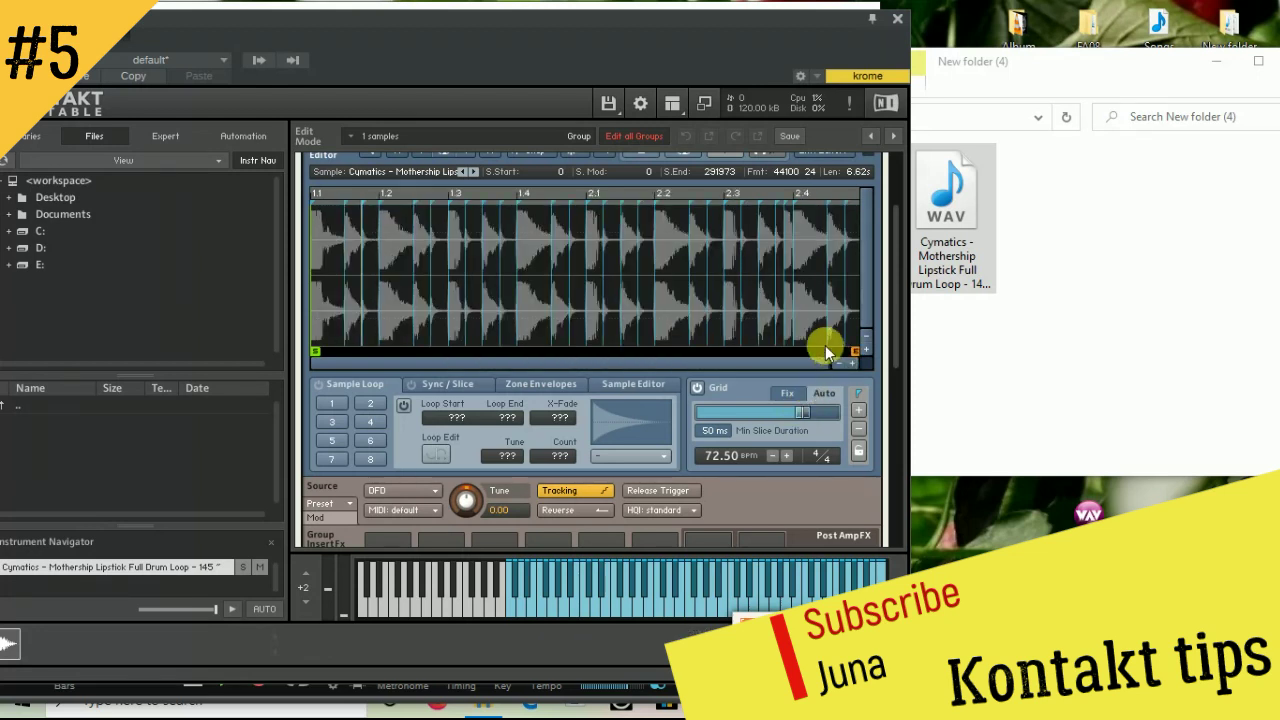
left_click_drag(801, 413, 756, 428)
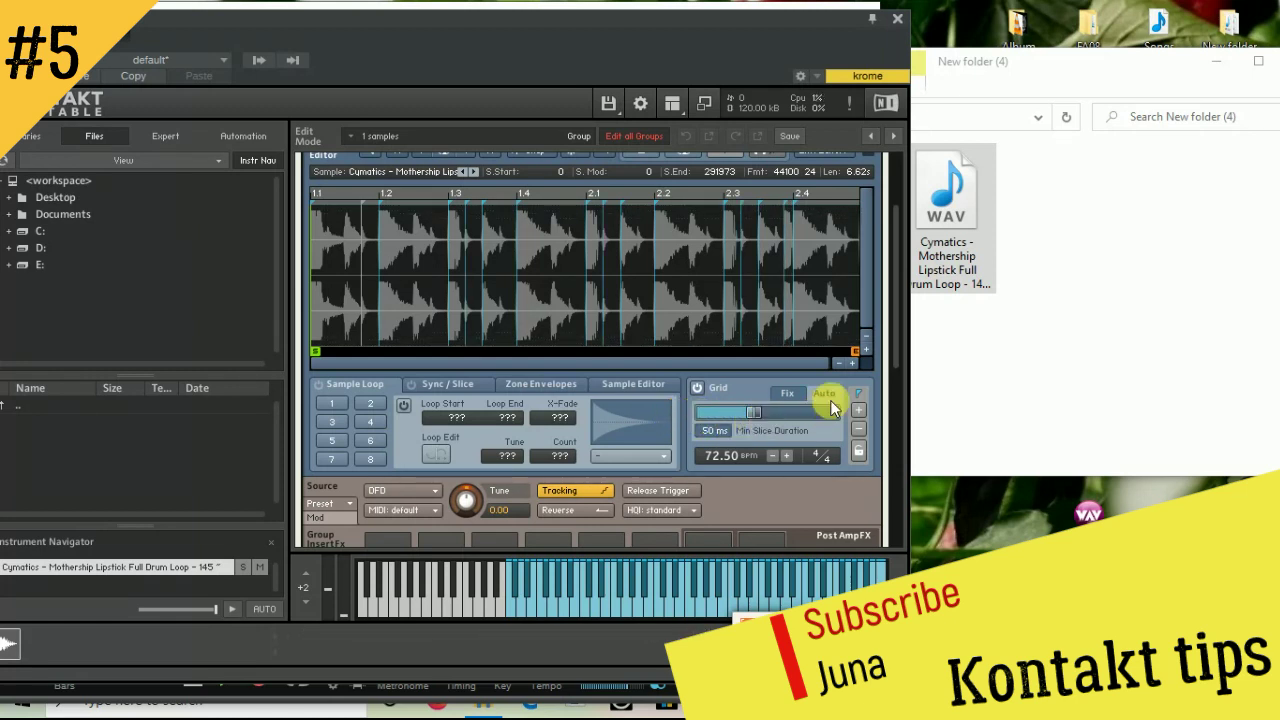
left_click_drag(766, 414, 798, 407)
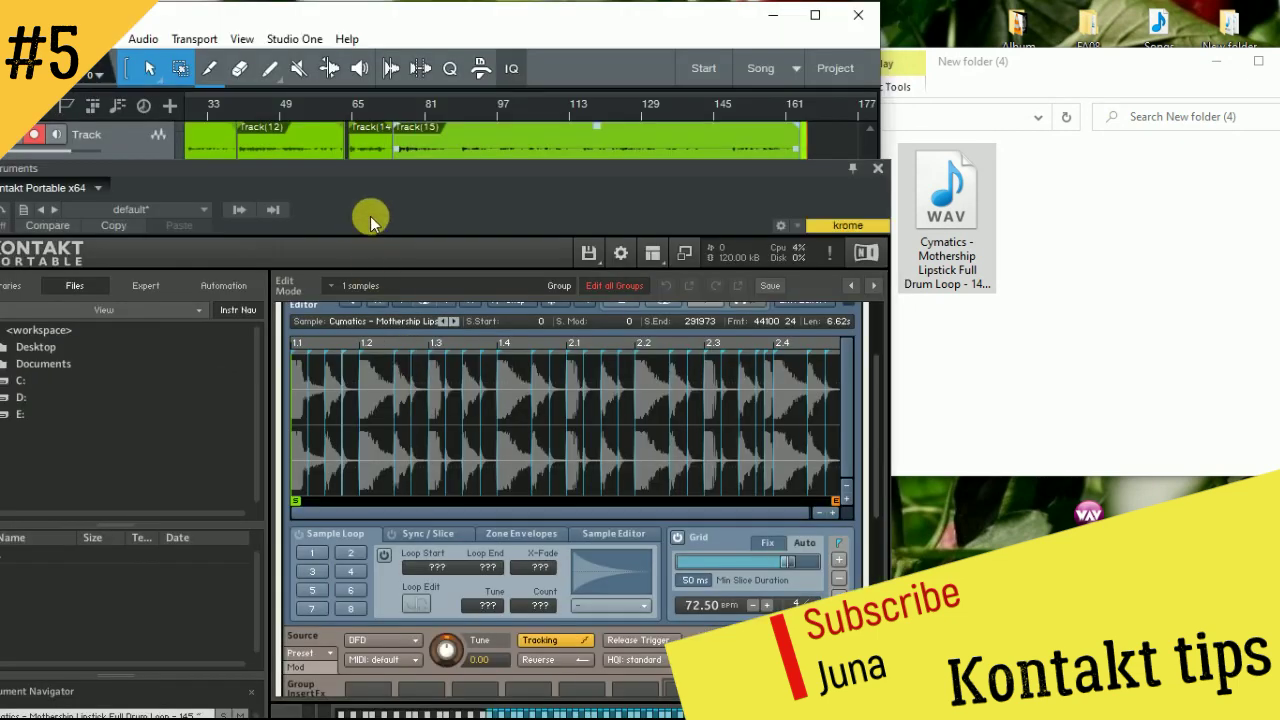
Use the Sync / Slice functions to map the loop's slices as separate zones onto individual keys from C-2
left_click_drag(374, 186, 457, 23)
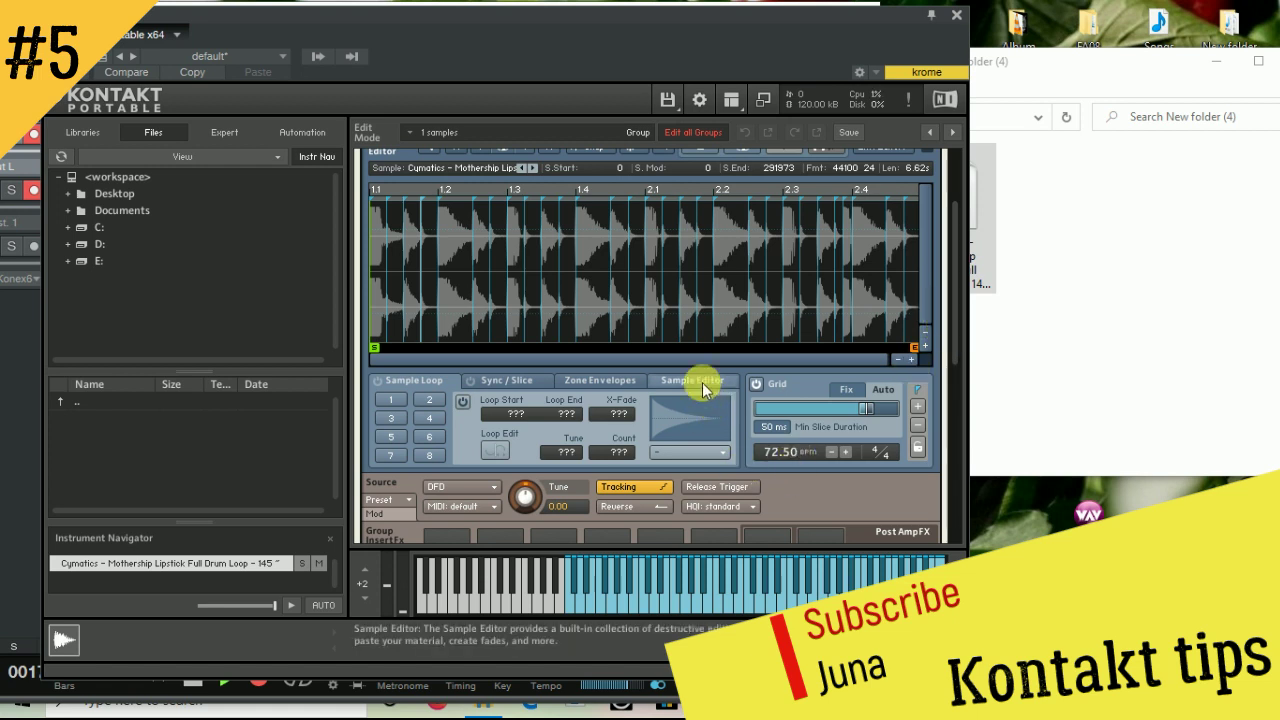
left_click(489, 380)
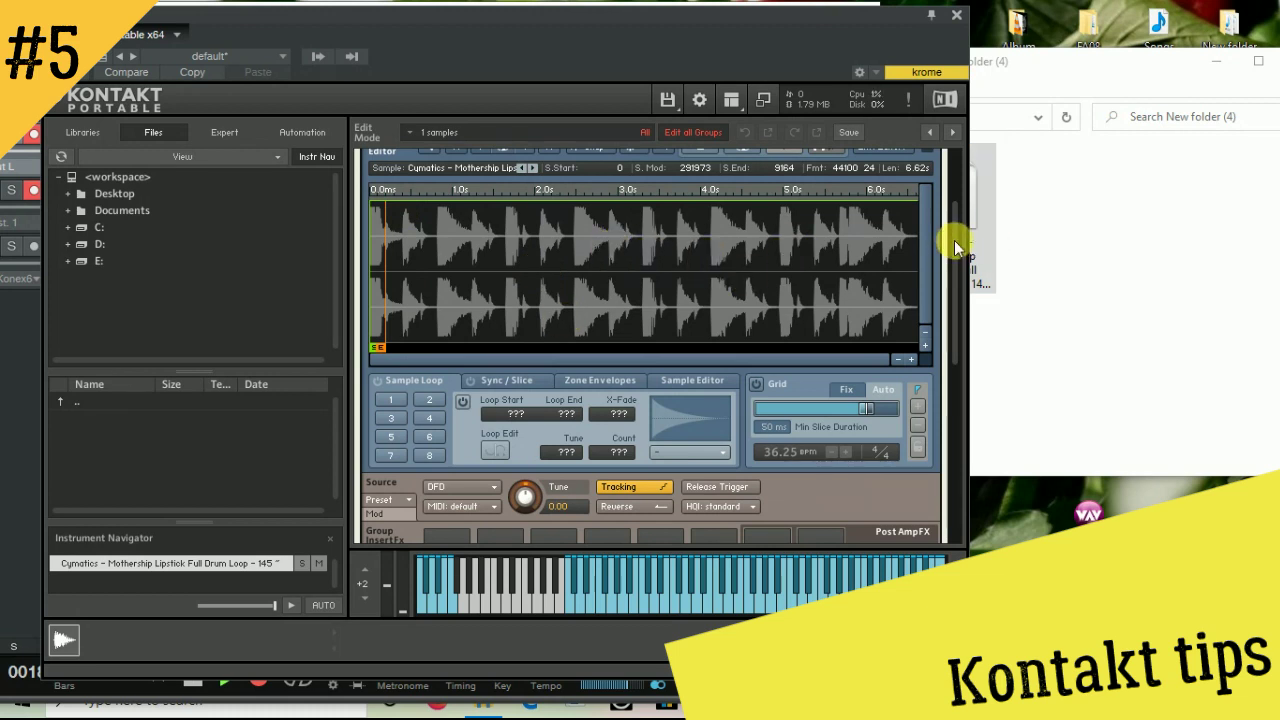
Switch from the Wave Editor to the Mapping Editor to show the new slice zones beside the full-loop zone
left_click_drag(953, 240, 944, 160)
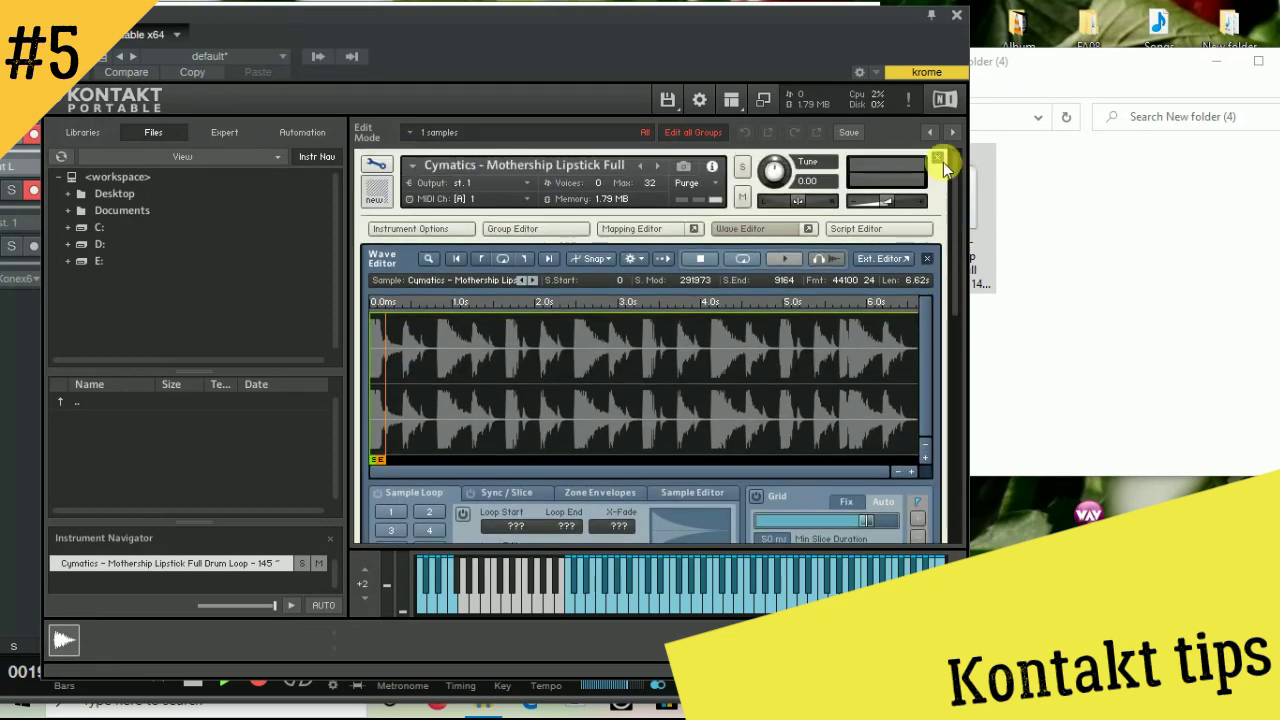
left_click(740, 230)
left_click(645, 229)
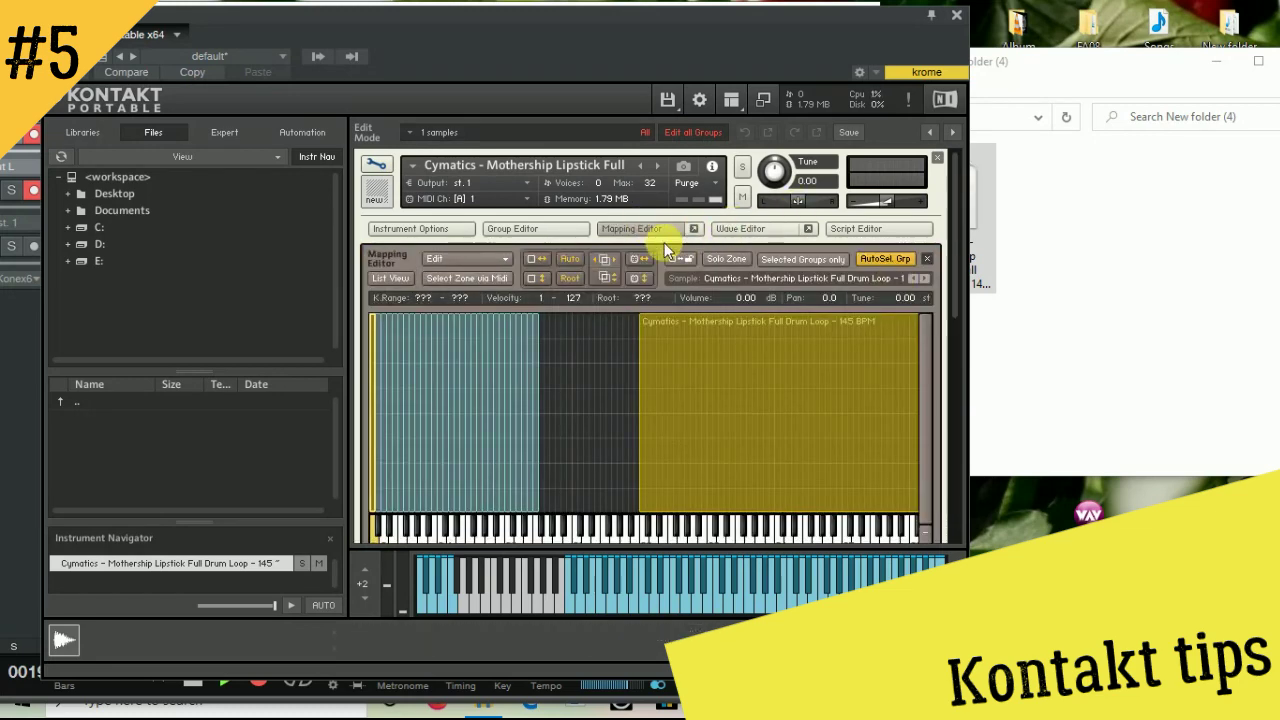
scroll(959, 240, "down", 2)
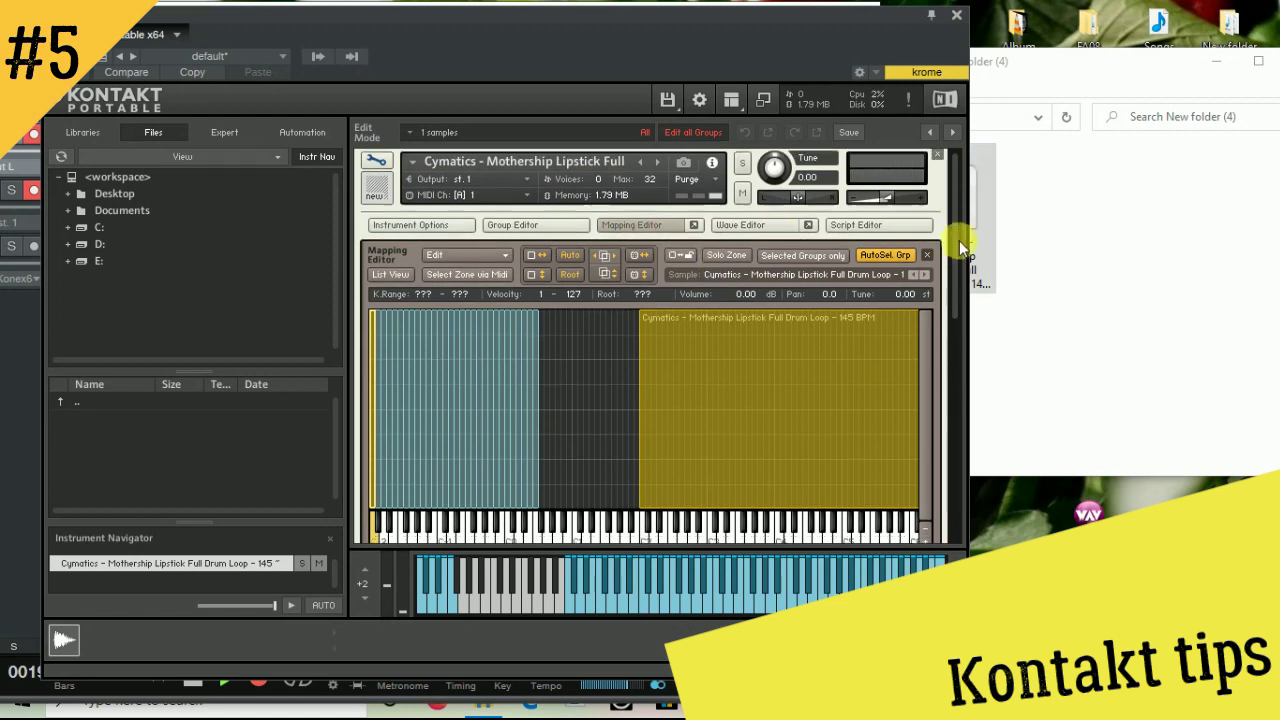
scroll(959, 244, "down", 1)
Delete the full-loop zone and move all the slice zones up the keyboard to start around C1
left_click(605, 322)
left_click(697, 270)
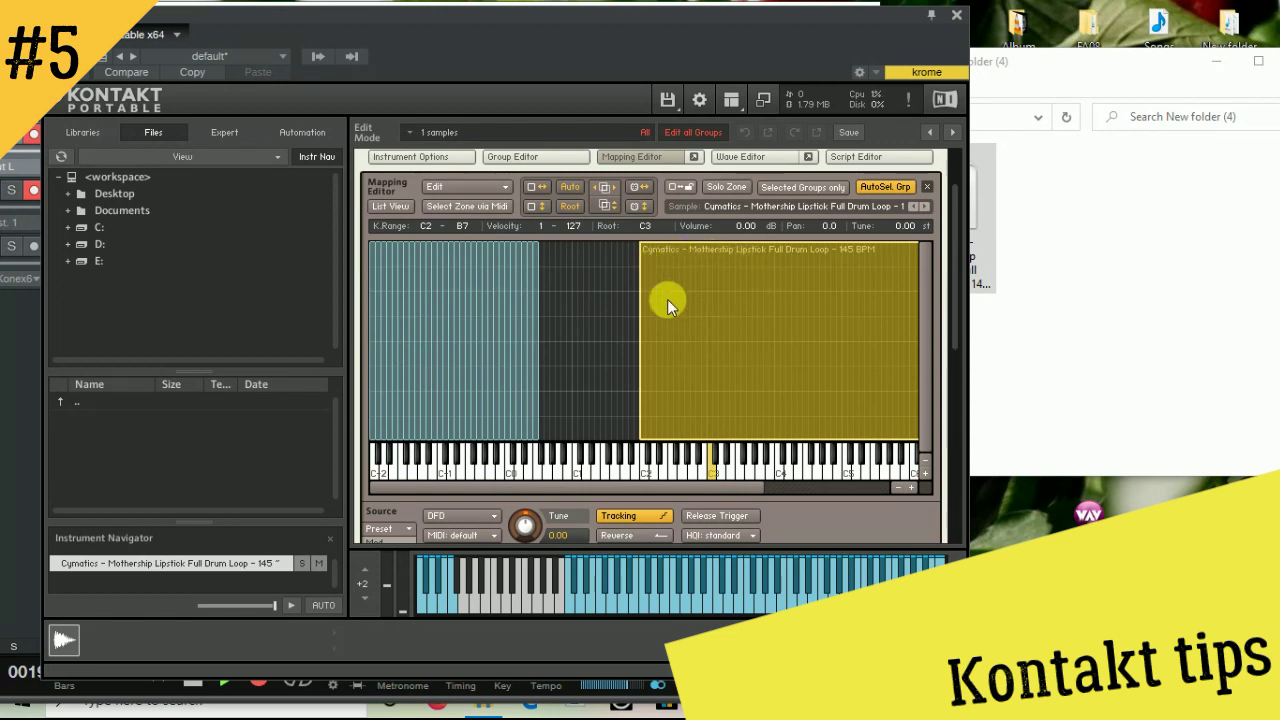
mouse_move(431, 349)
left_mouse_down()
mouse_move(592, 330)
mouse_move(531, 360)
mouse_move(337, 380)
mouse_move(568, 398)
left_mouse_up()
left_click(588, 326)
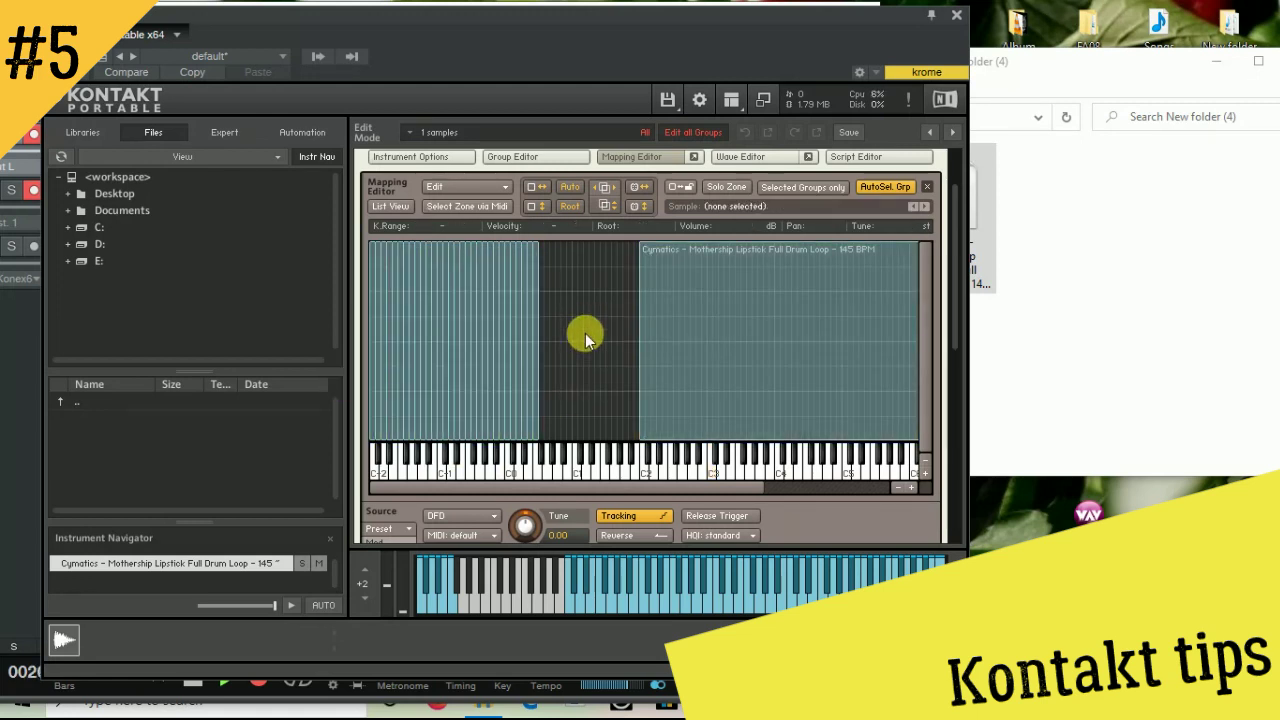
left_click(686, 265)
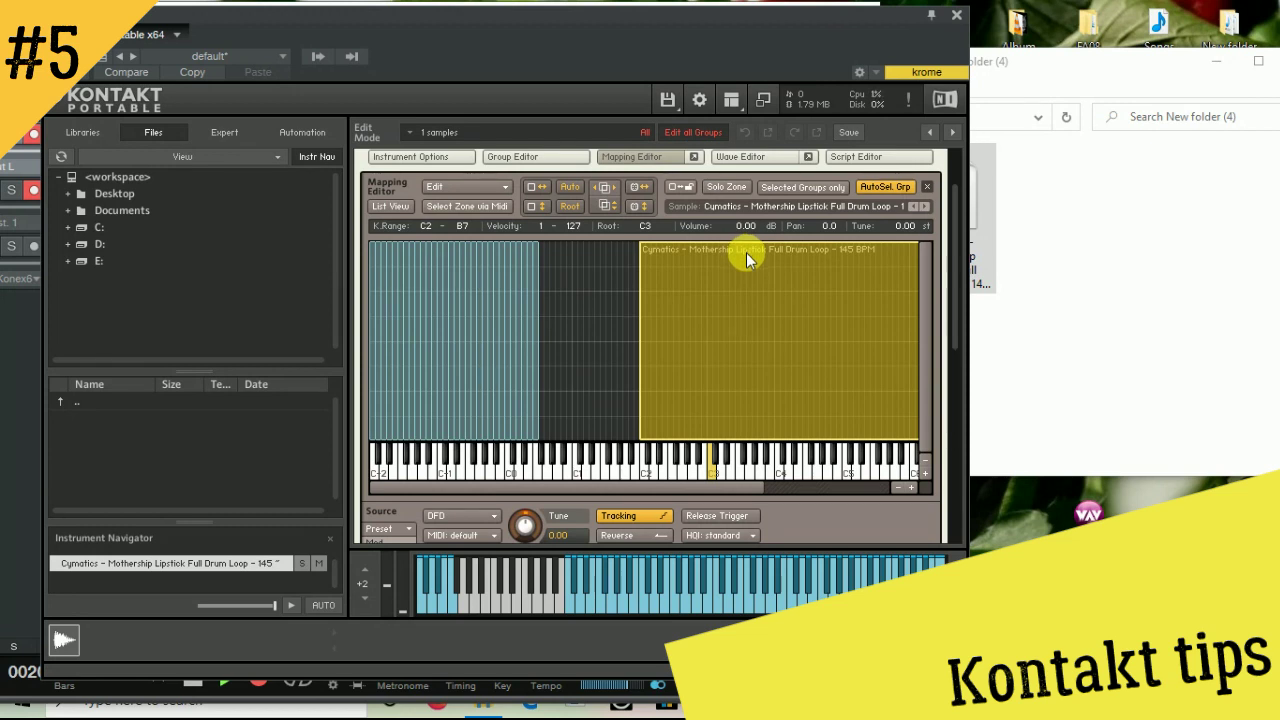
left_click_drag(745, 258, 609, 316)
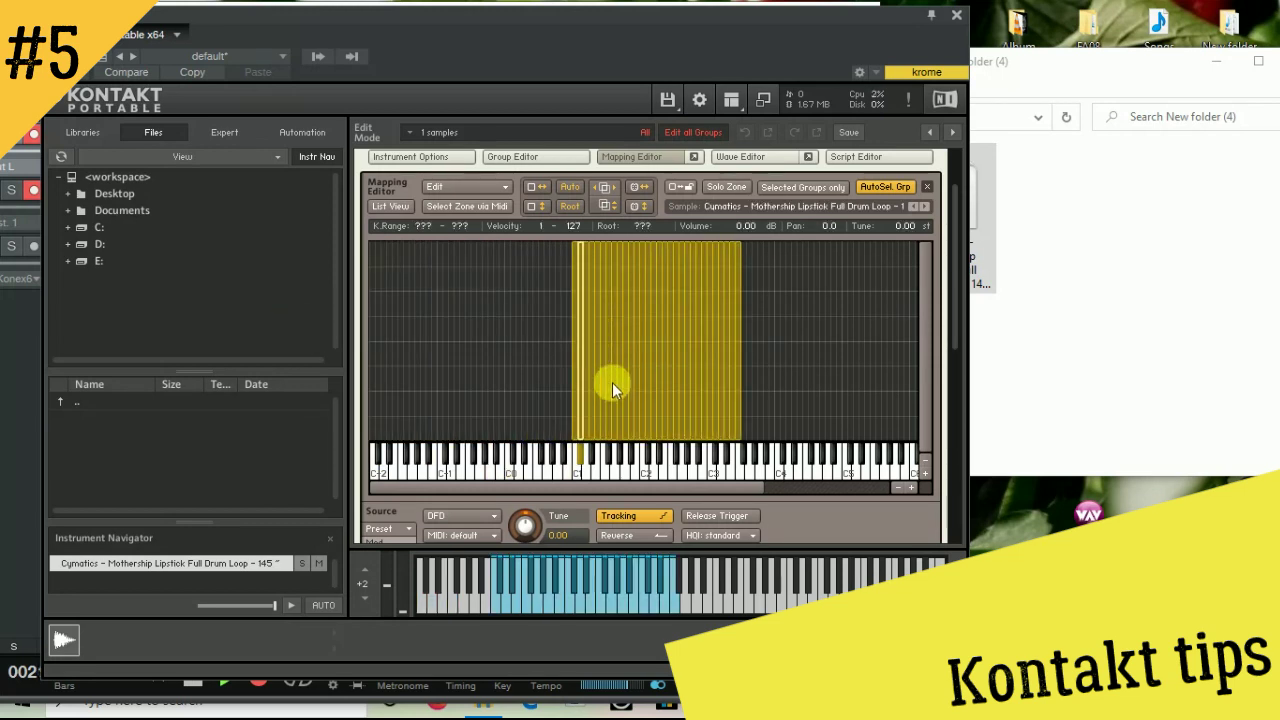
left_click(546, 392)
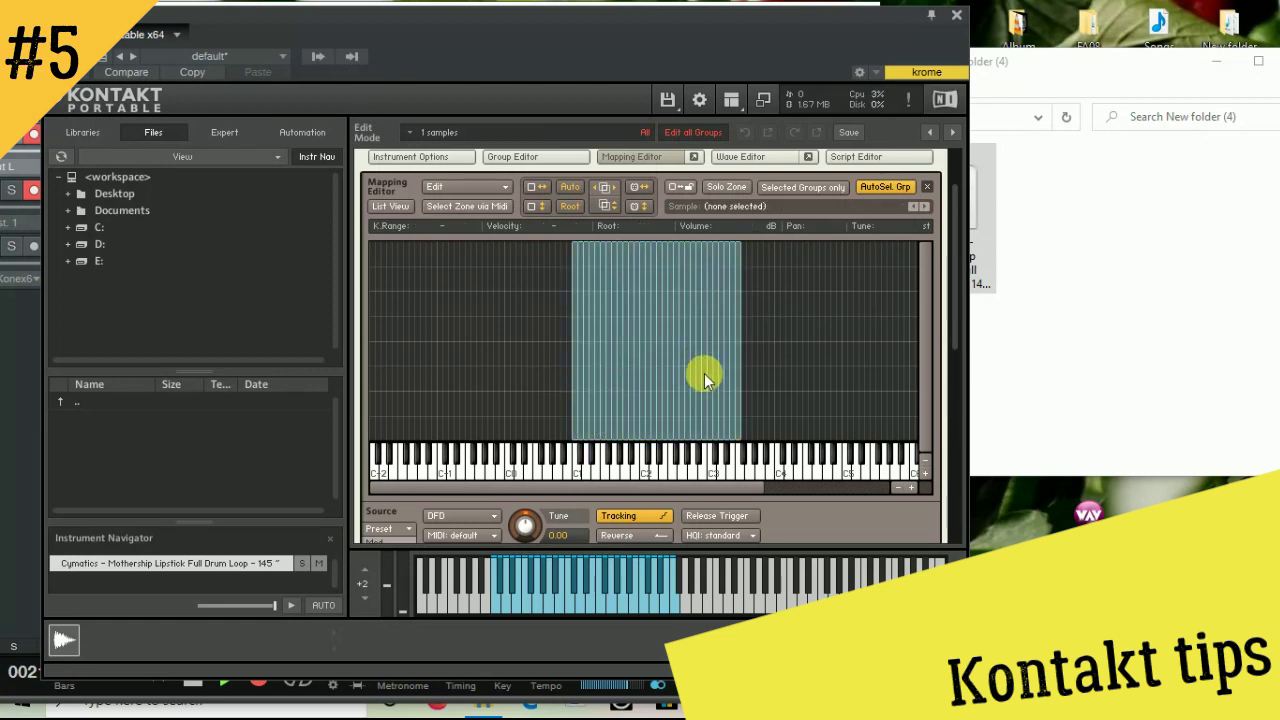
Audition several drum slices by playing their keys between C1 and C3
left_click(592, 460)
left_click(612, 456)
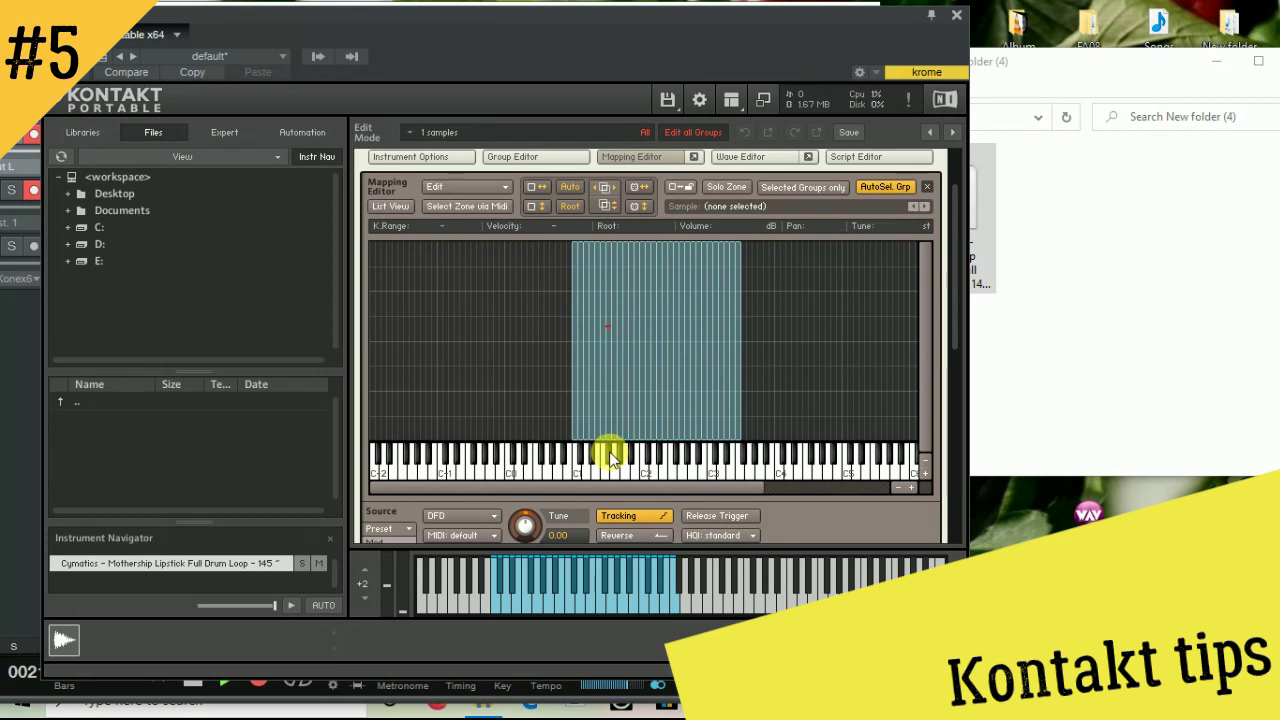
left_click(659, 463)
left_click(667, 477)
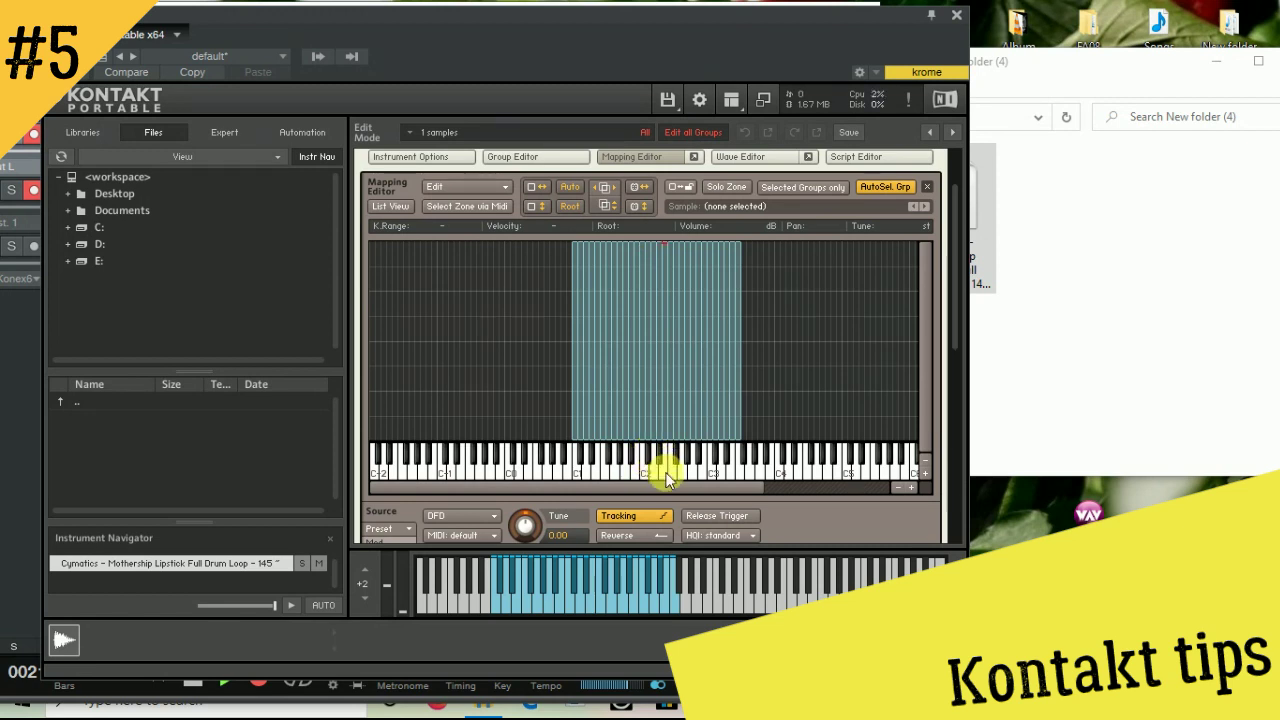
left_click(683, 472)
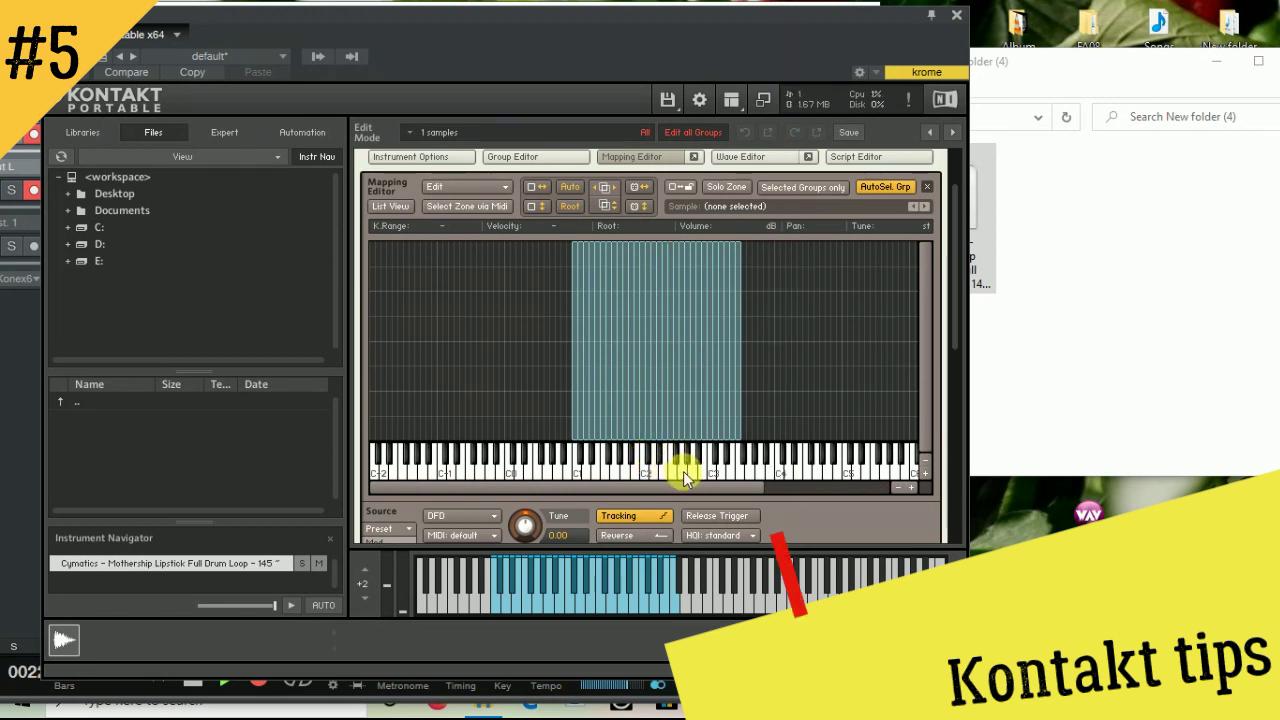
Audition the upper drum slices just below C3 on the mapping keyboard, plus a key outside the mapped range
left_click(683, 472)
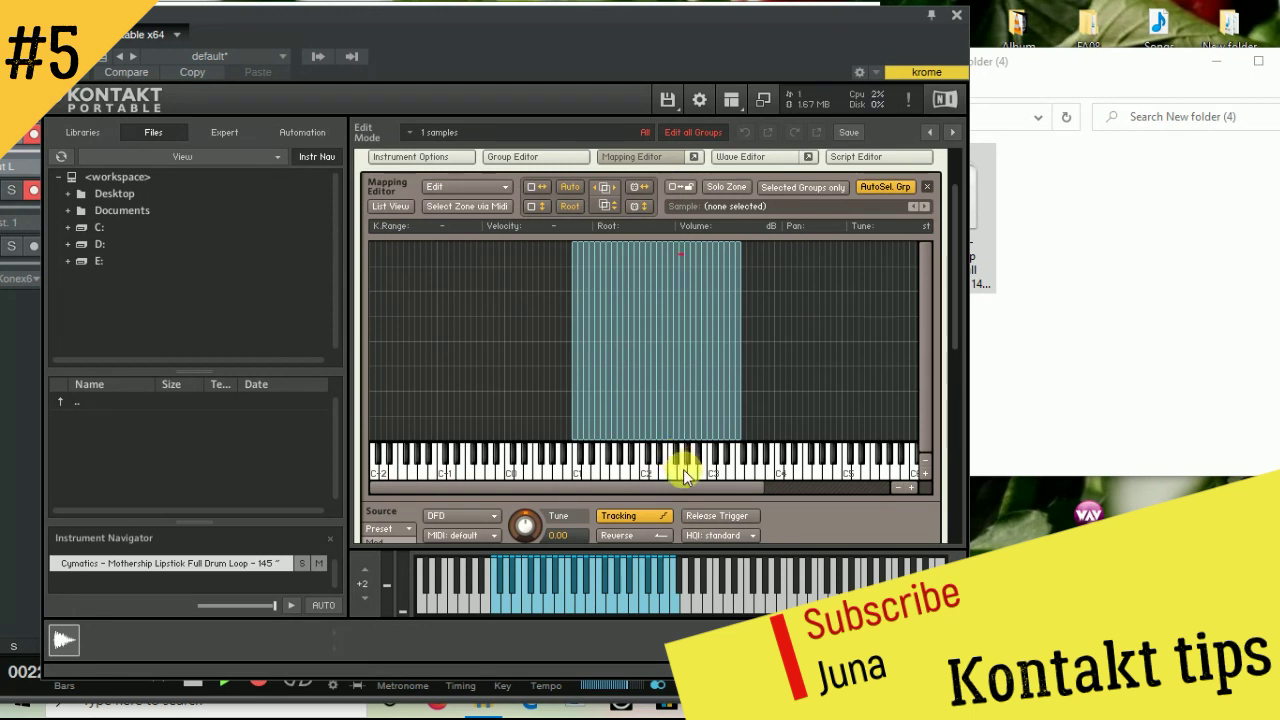
left_click(700, 463)
left_click(706, 474)
left_click(901, 464)
Enlarge the slice zones in the mapping view and audition the lowest slices between C1 and F#1
left_click_drag(714, 486, 729, 489)
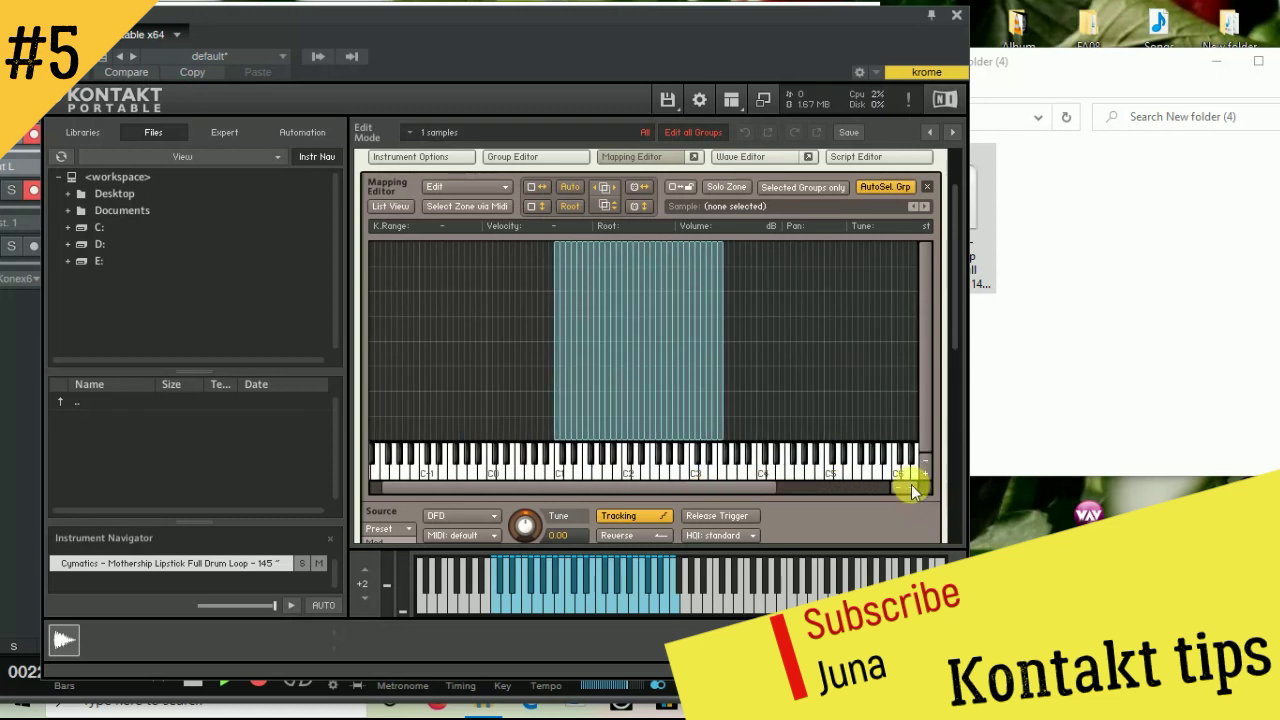
left_click(911, 486)
left_click(911, 486)
left_click_drag(445, 488, 584, 498)
left_click(401, 468)
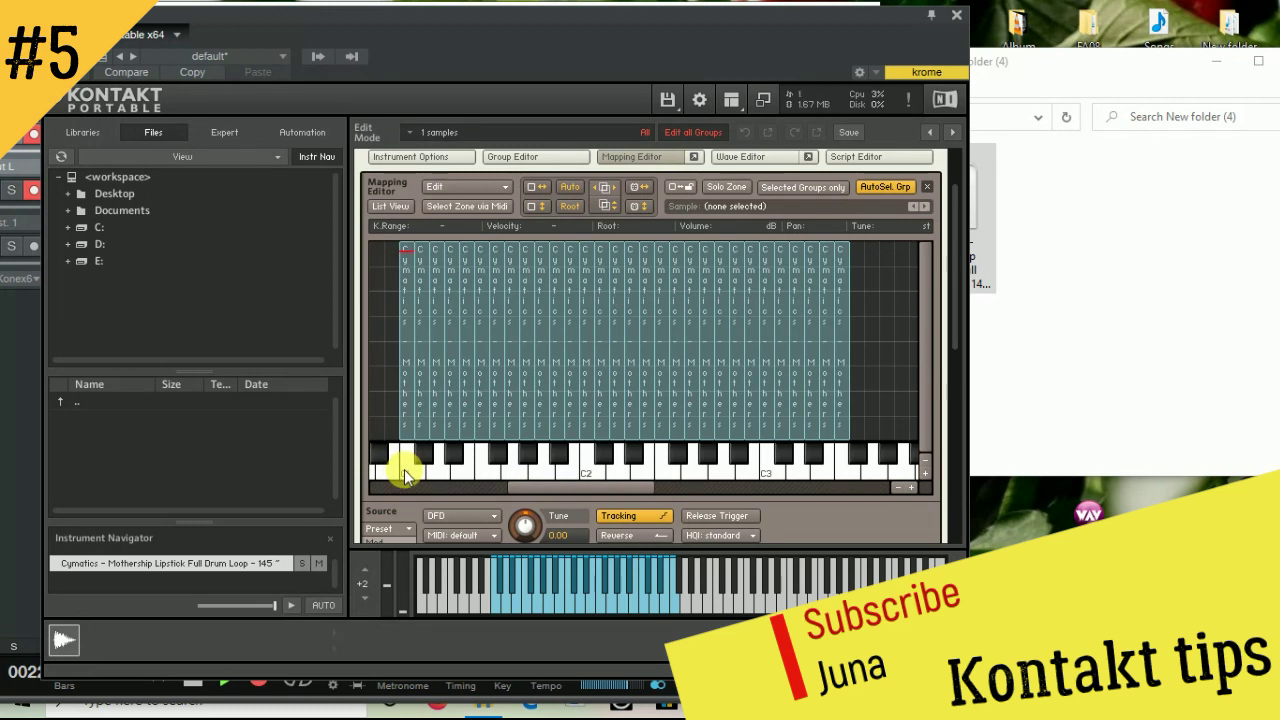
left_click(454, 466)
left_click(497, 456)
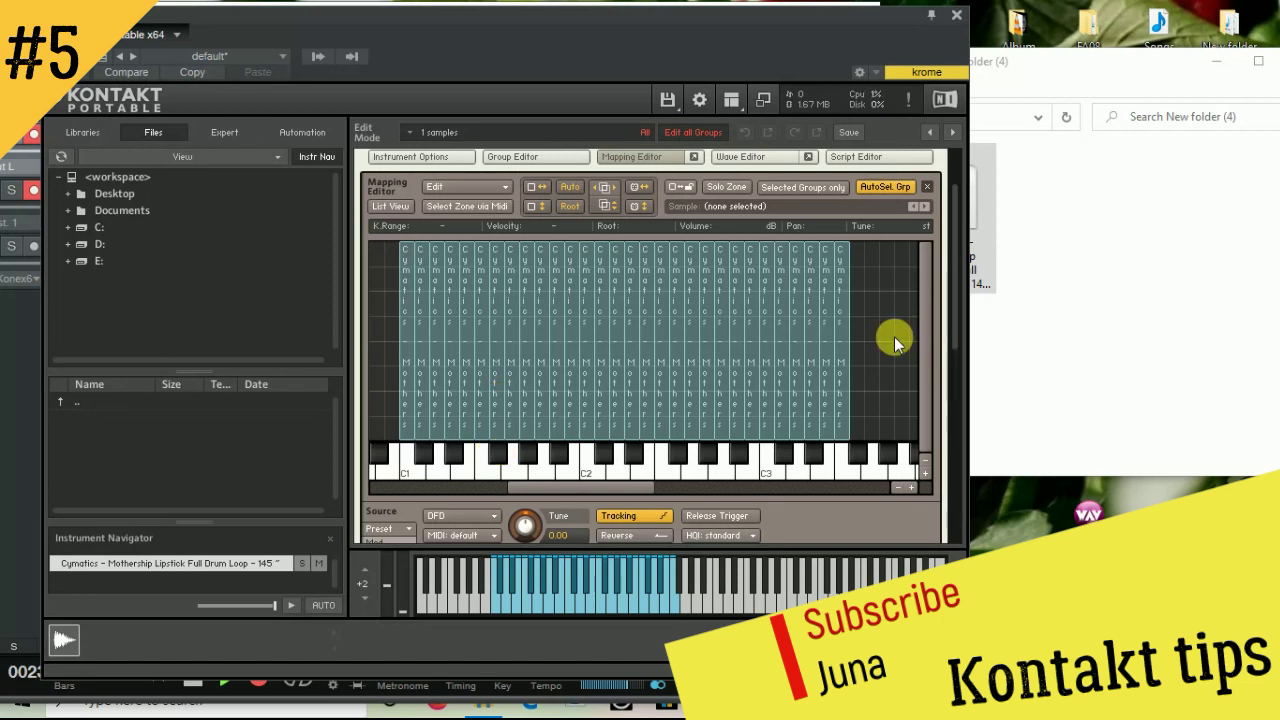
Delete the slice zones on D#1, E1, F1 and everything from G1 upward, and move the F#1 zone down to D#1
left_click_drag(894, 337, 505, 398)
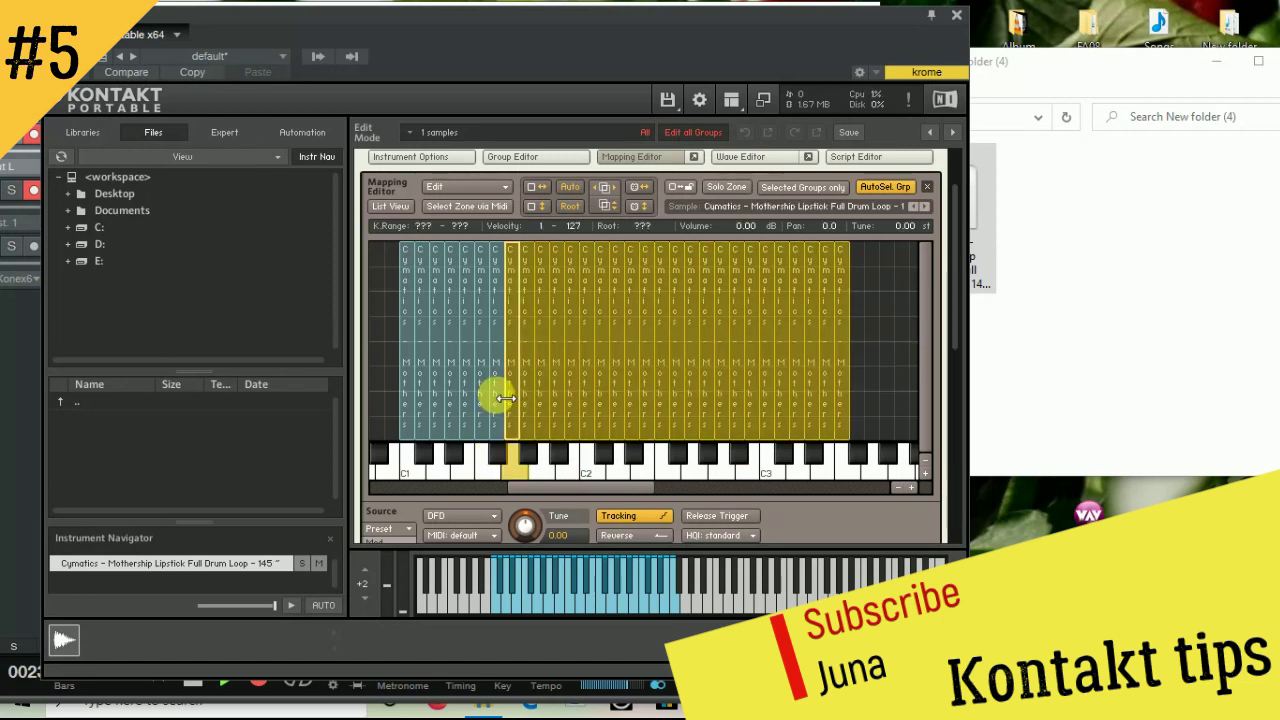
key("Delete")
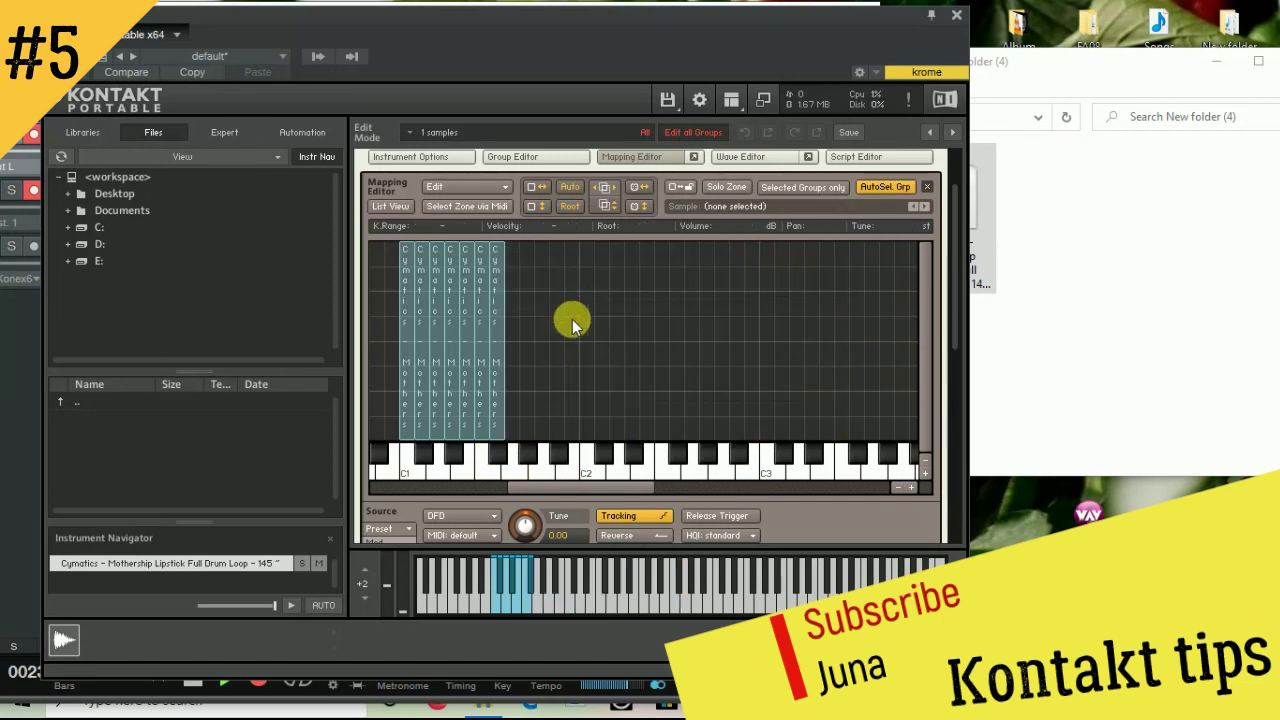
left_click(481, 374)
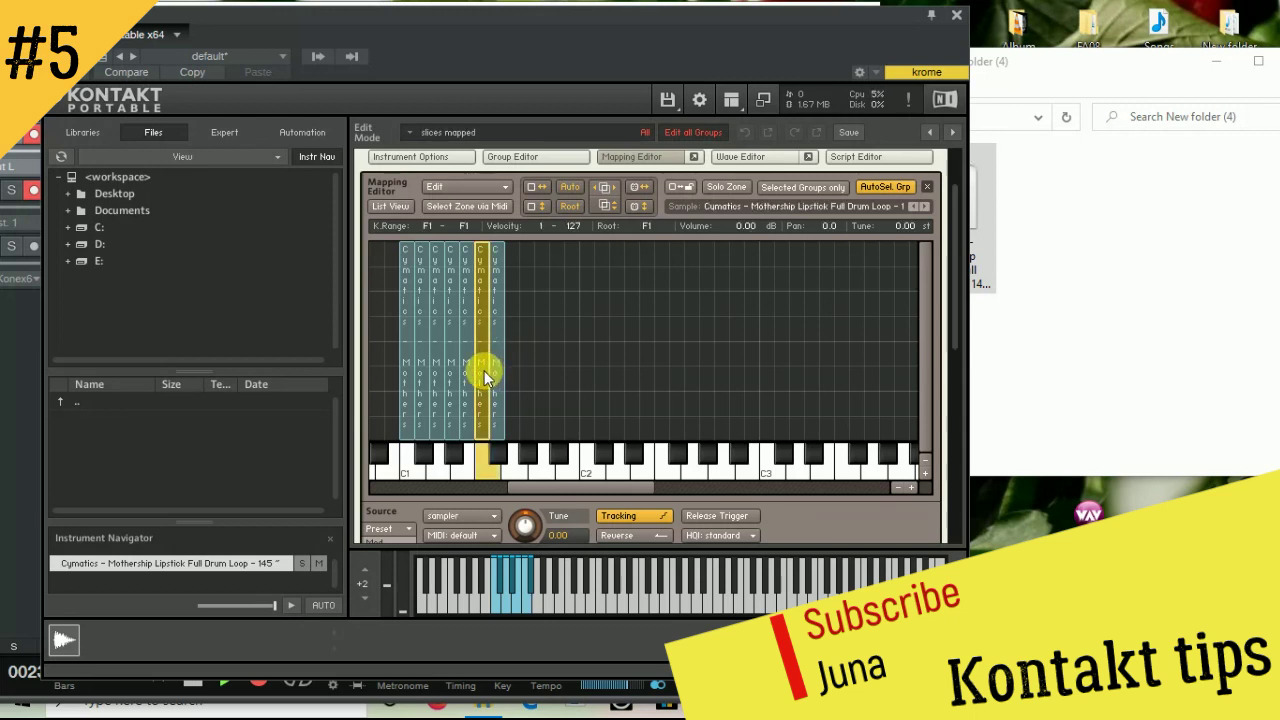
key("Delete")
left_click(464, 383)
key("Delete")
left_click(457, 393)
key("Delete")
left_click_drag(489, 402, 445, 410)
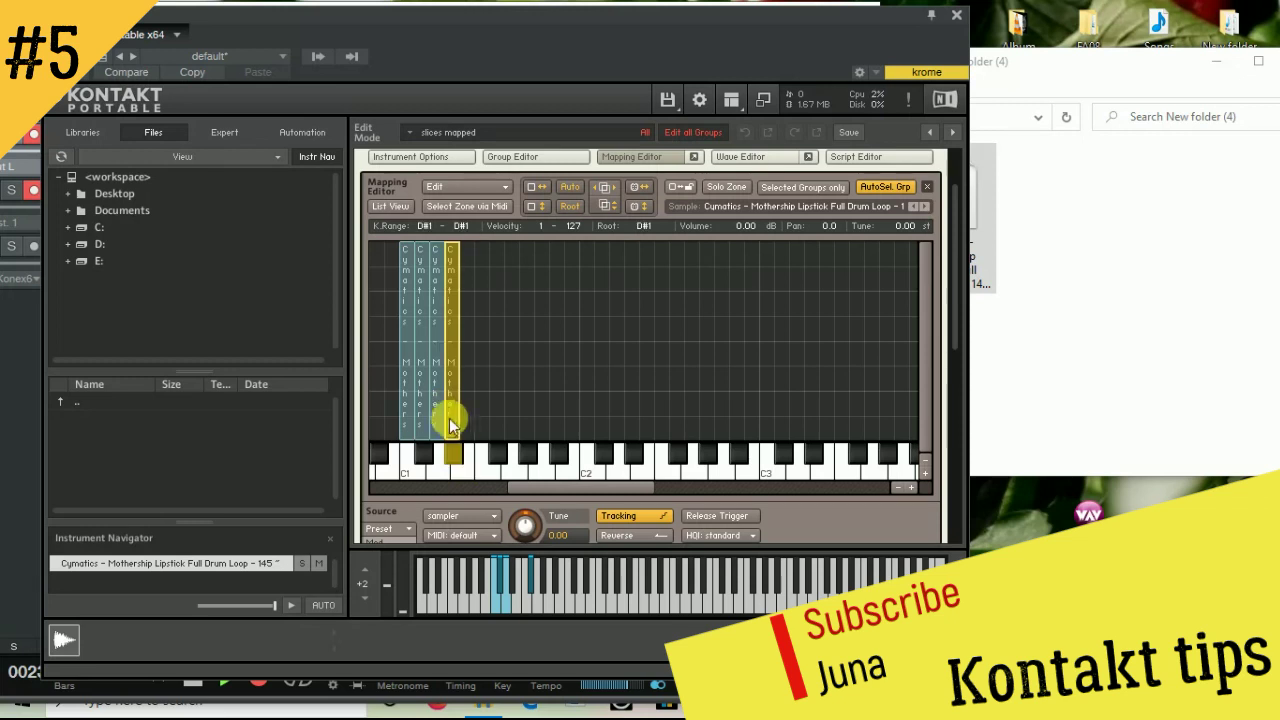
left_click(499, 401)
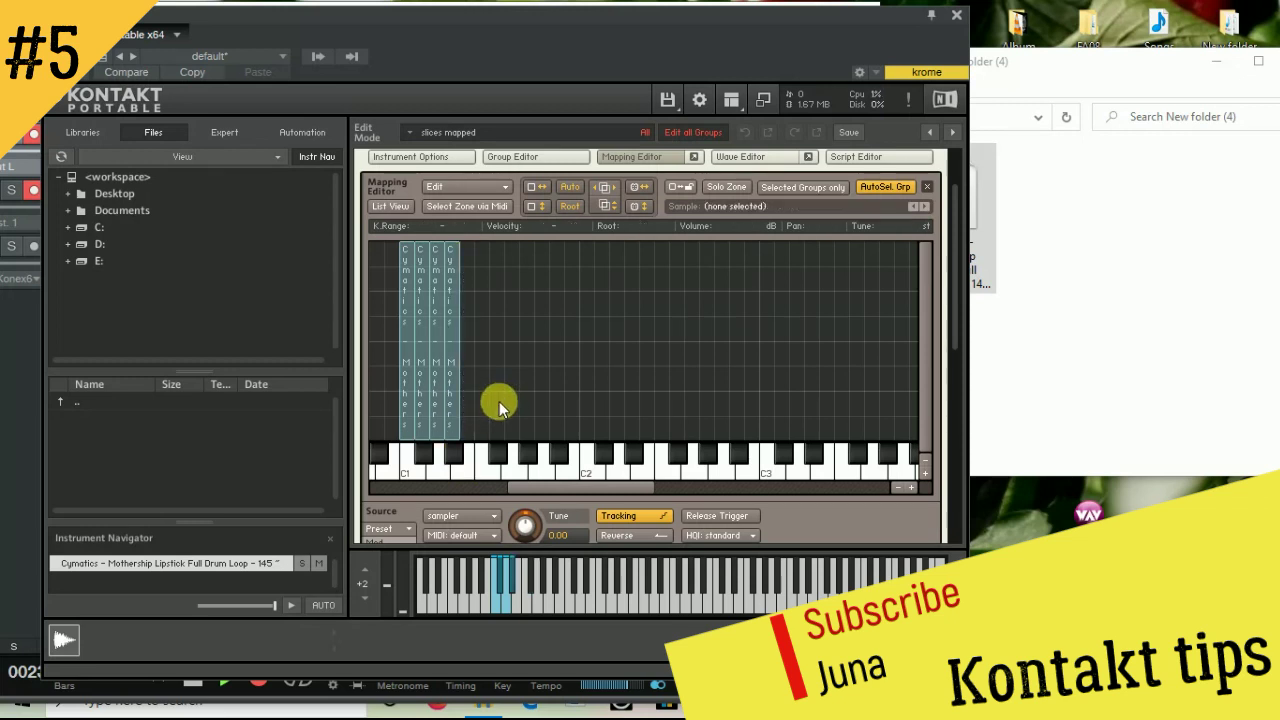
Replace the Mapping Editor with the Wave Editor to show the drum loop's waveform
left_click(442, 487)
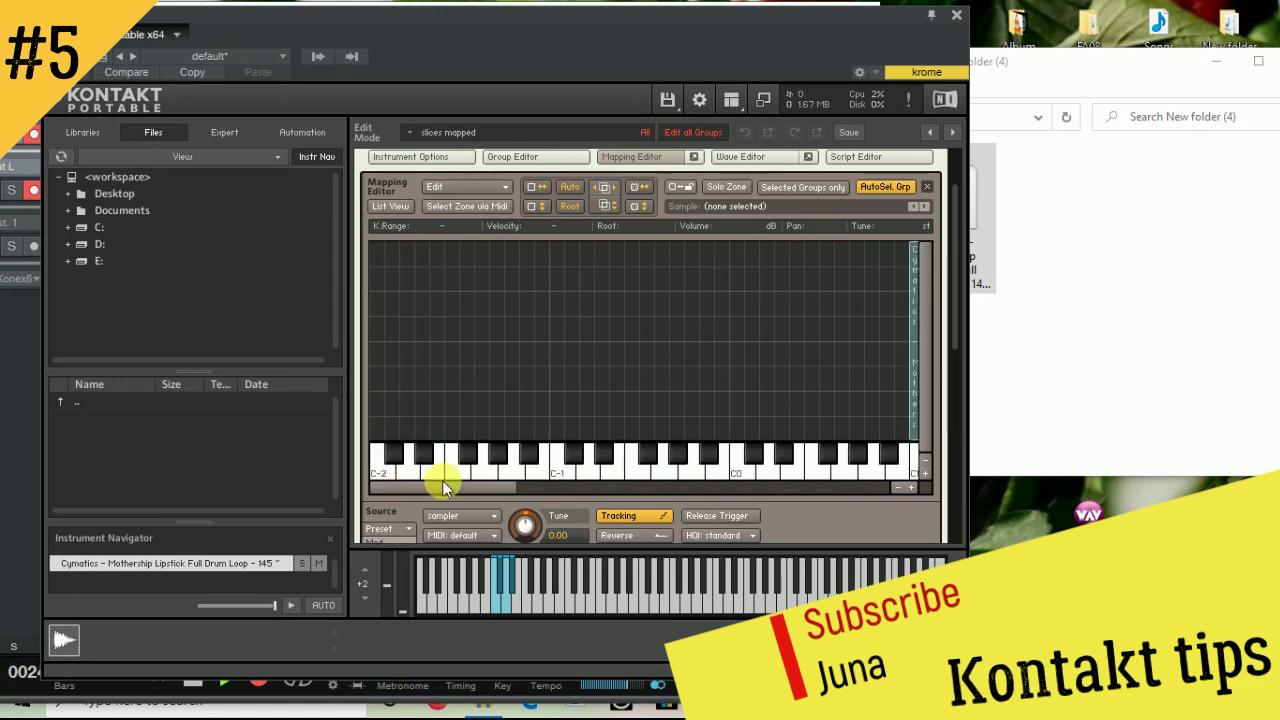
left_click_drag(441, 485, 525, 489)
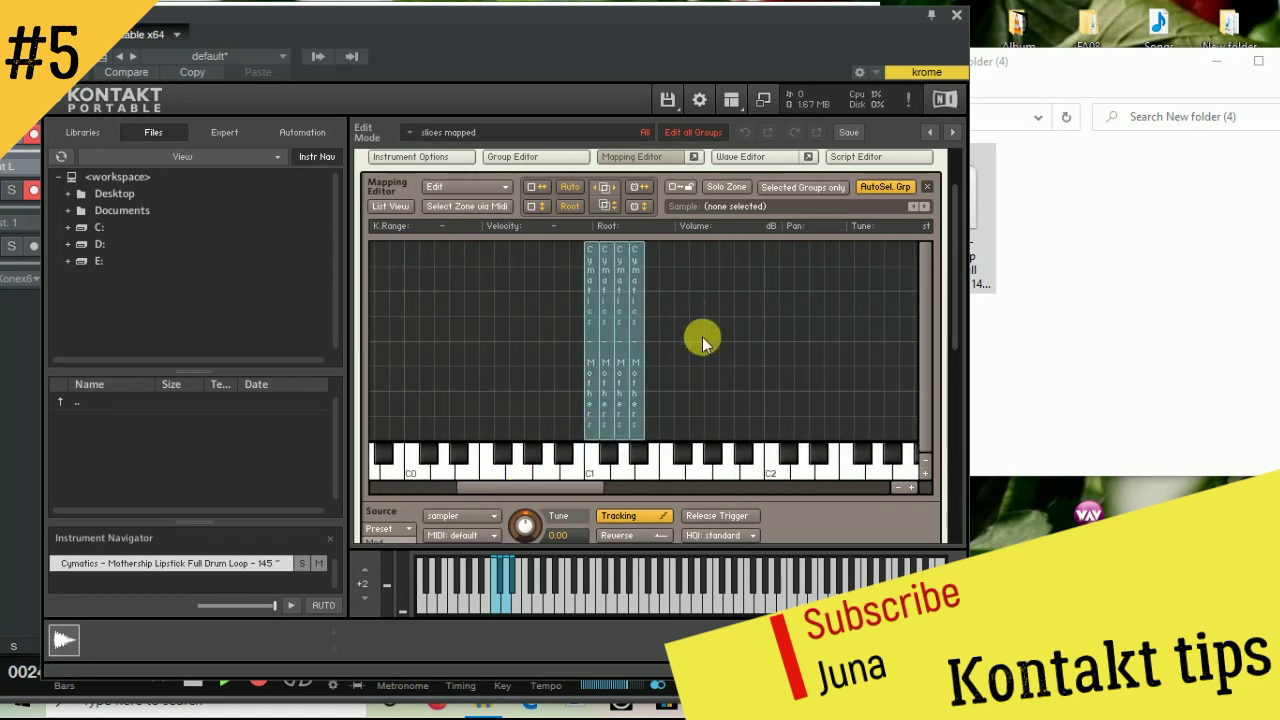
left_click_drag(441, 487, 525, 488)
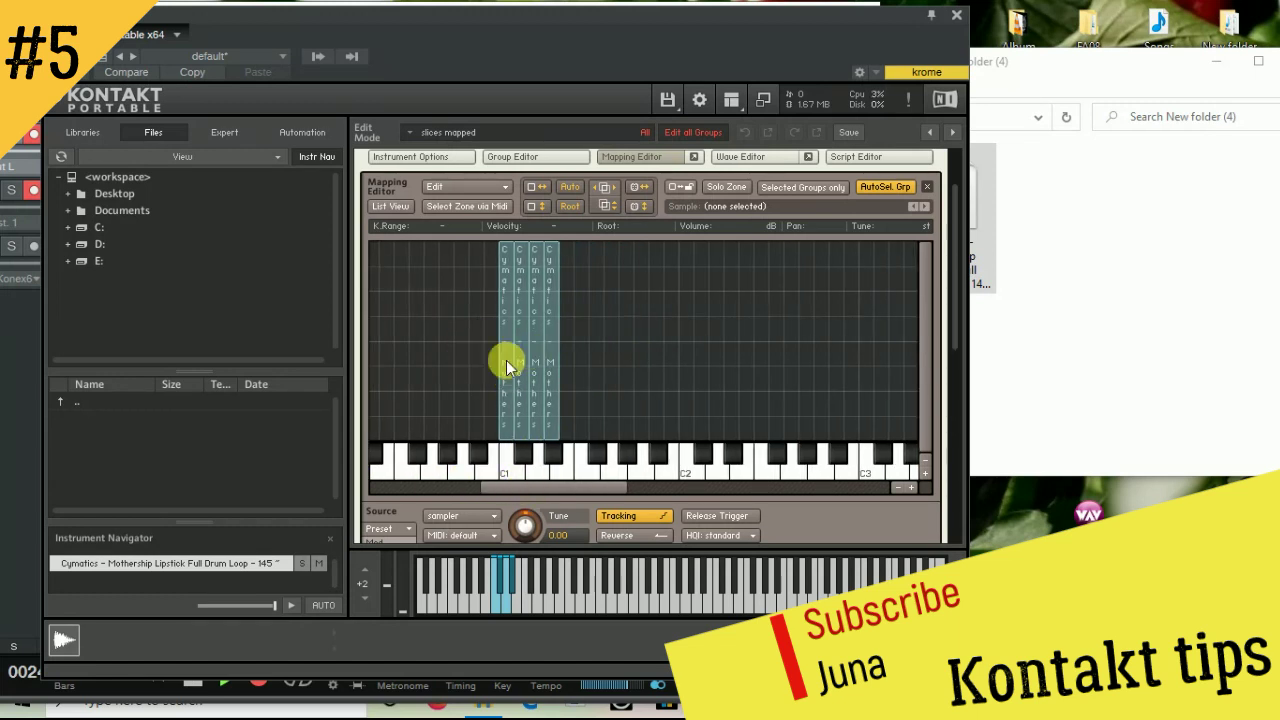
scroll(506, 360, "down", 2)
mouse_move(535, 439)
left_mouse_down()
mouse_move(523, 441)
mouse_move(535, 439)
left_mouse_up()
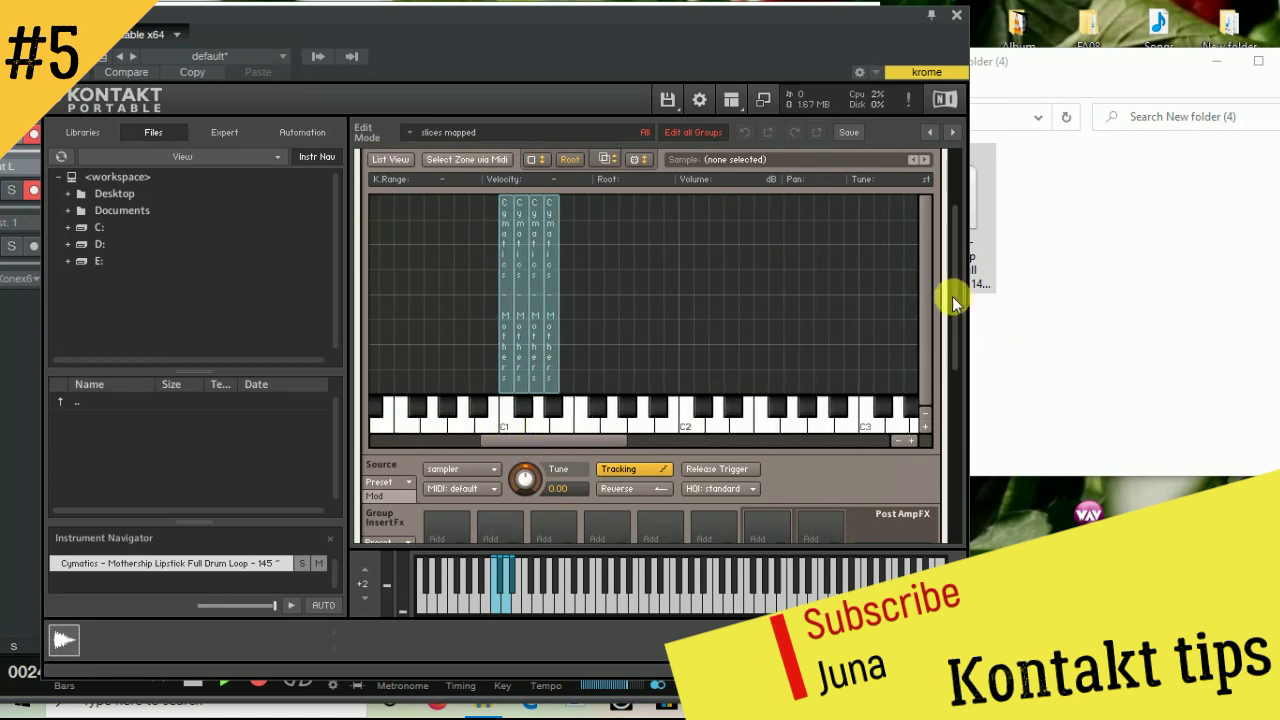
scroll(957, 251, "up", 5)
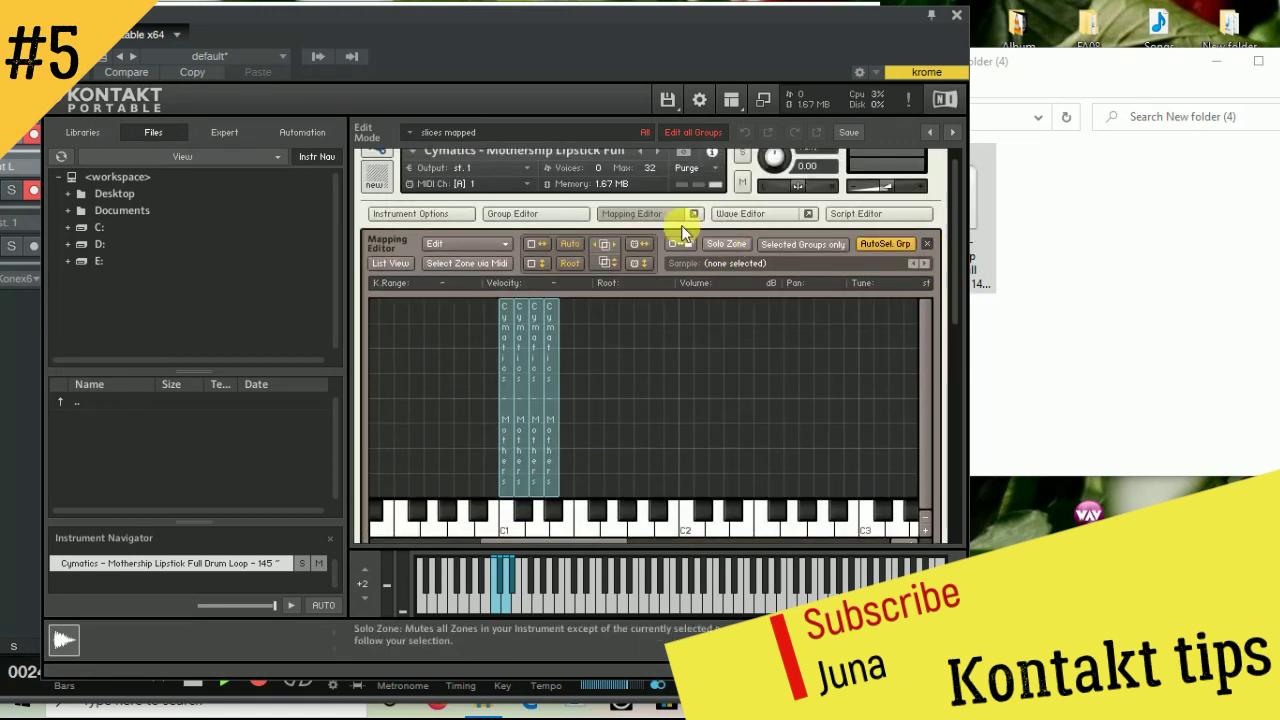
left_click(632, 213)
left_click(740, 213)
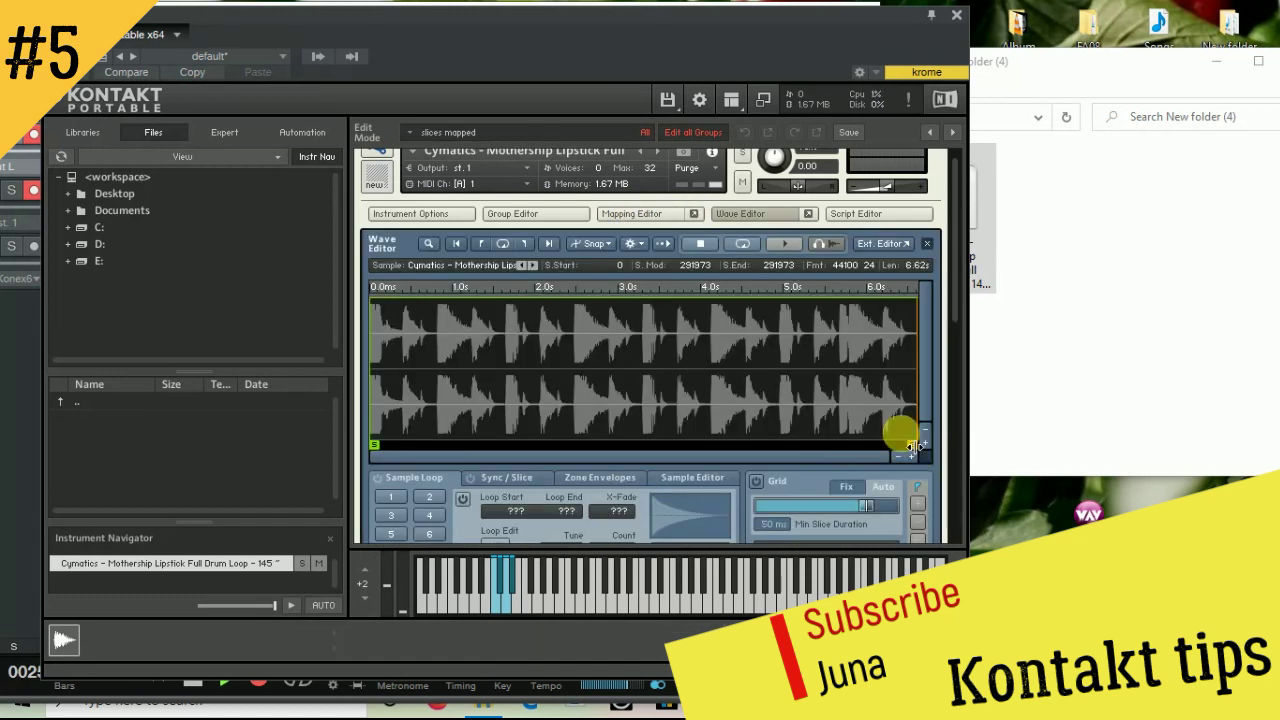
Try the drum loop's start marker and pull its end marker back to an earlier point in the waveform
left_click(370, 447)
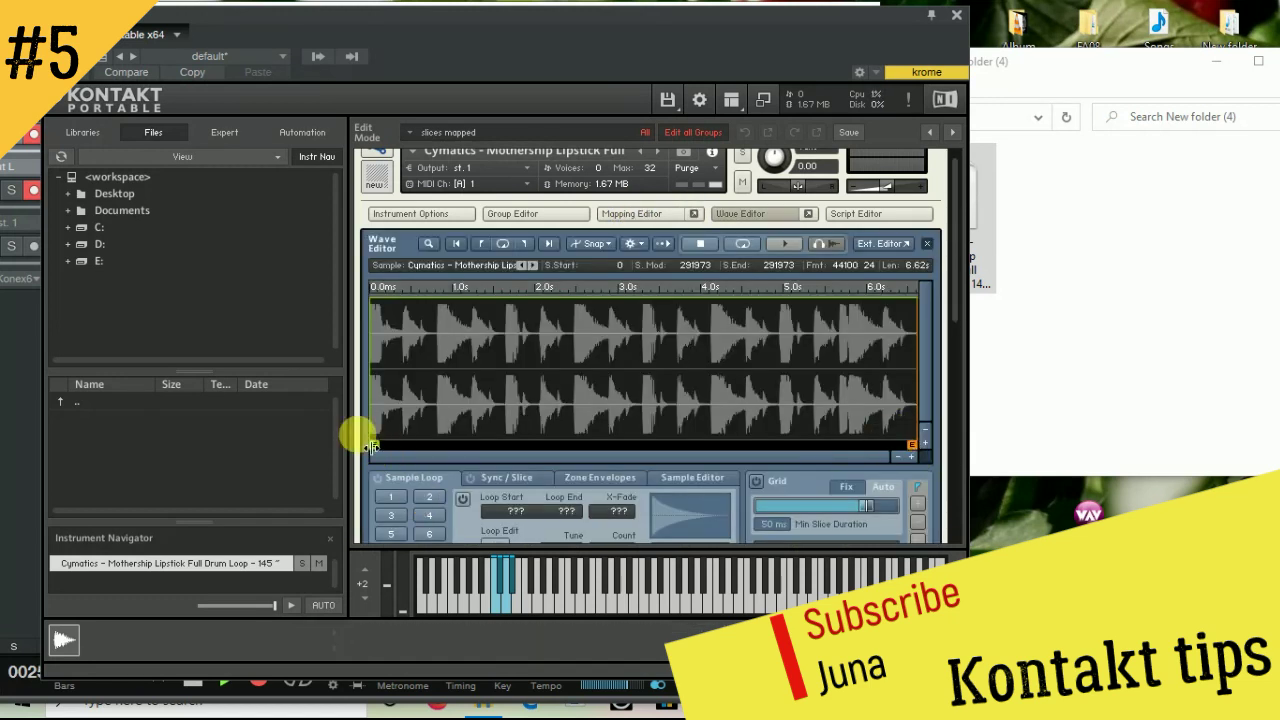
mouse_move(372, 447)
left_mouse_down()
mouse_move(414, 447)
mouse_move(343, 449)
mouse_move(408, 449)
mouse_move(360, 450)
left_mouse_up()
left_click_drag(911, 444, 802, 448)
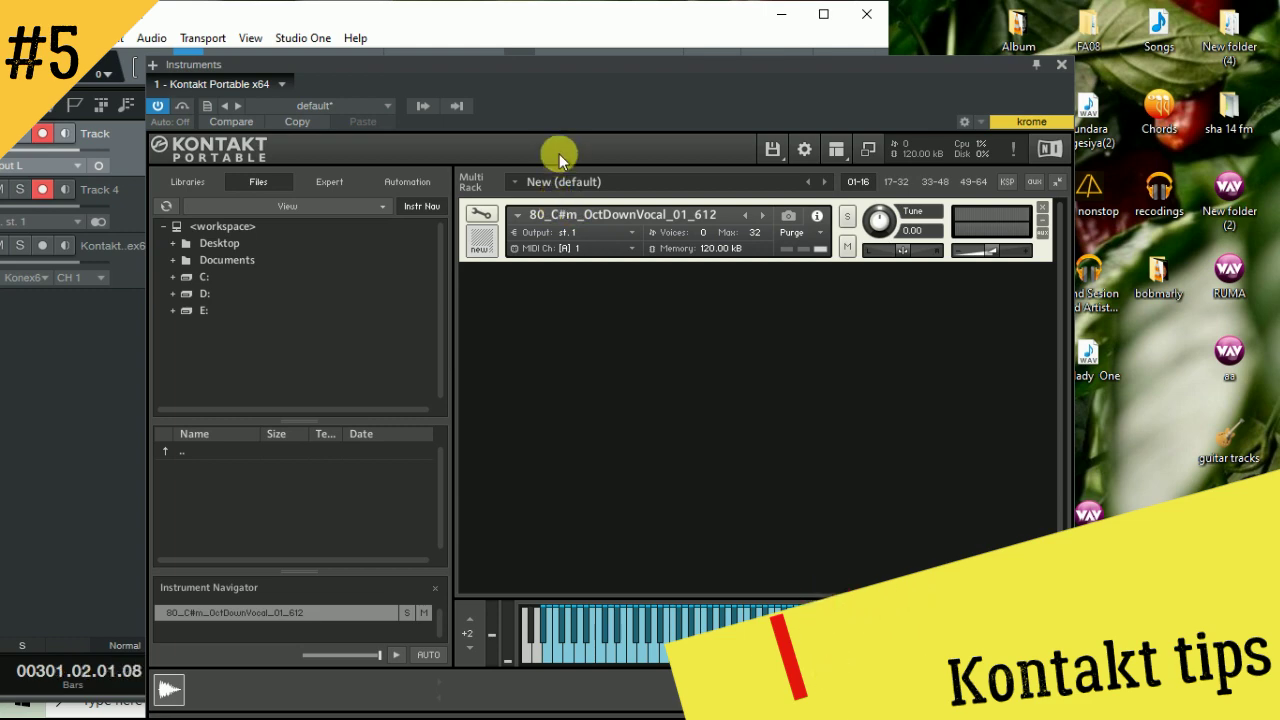
Audition the 80_C#m_OctDownVocal_01_612 instrument from the keyboard and open it for editing with the Mapping Editor shown
left_click_drag(562, 64, 496, 9)
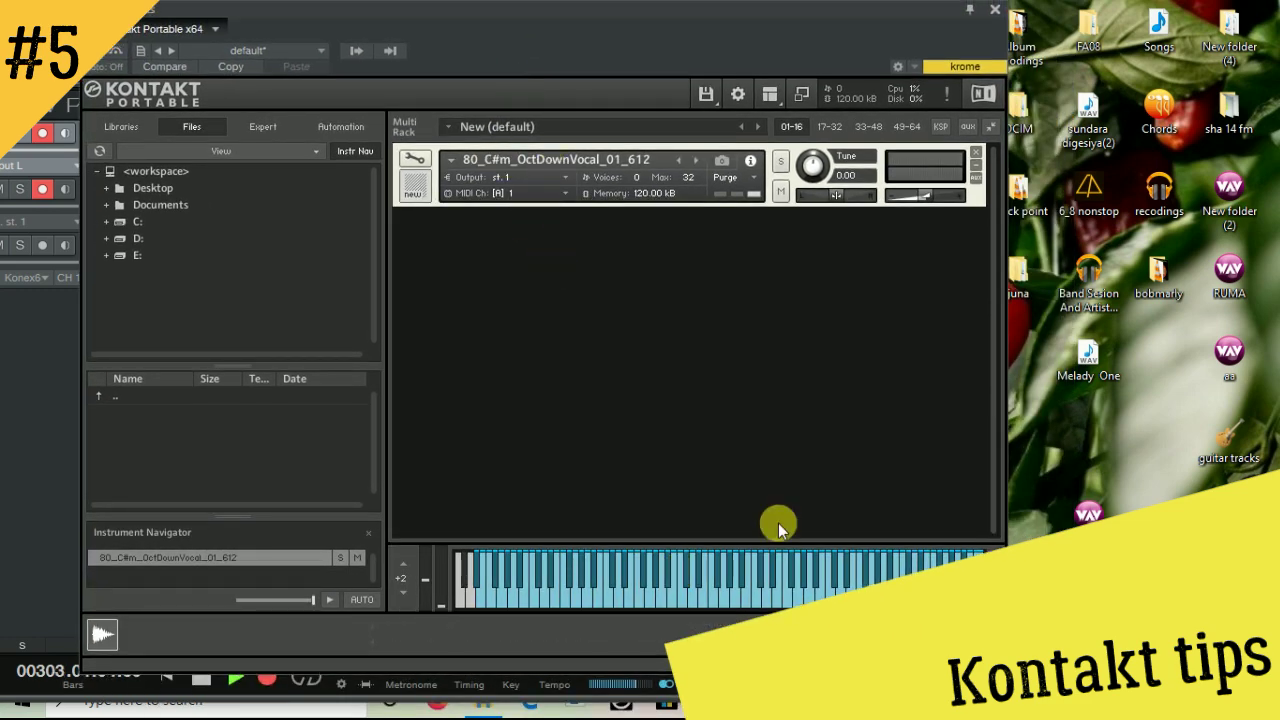
left_click(700, 598)
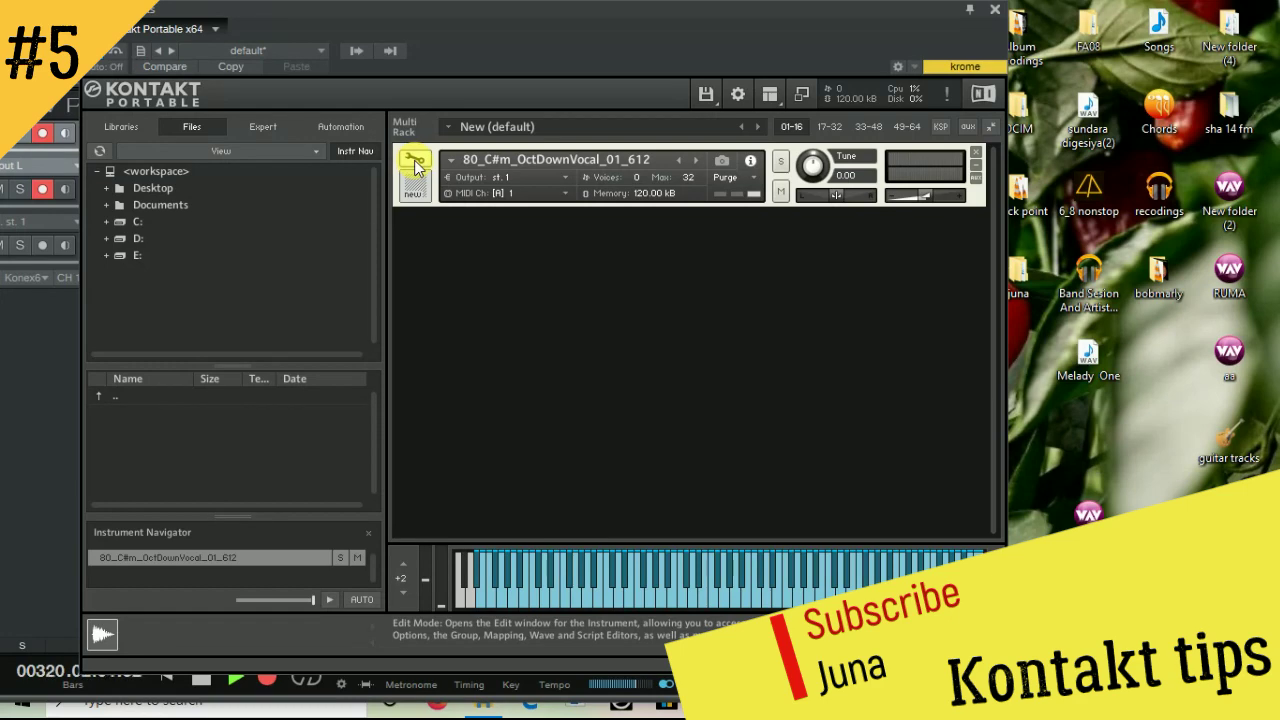
left_click(415, 162)
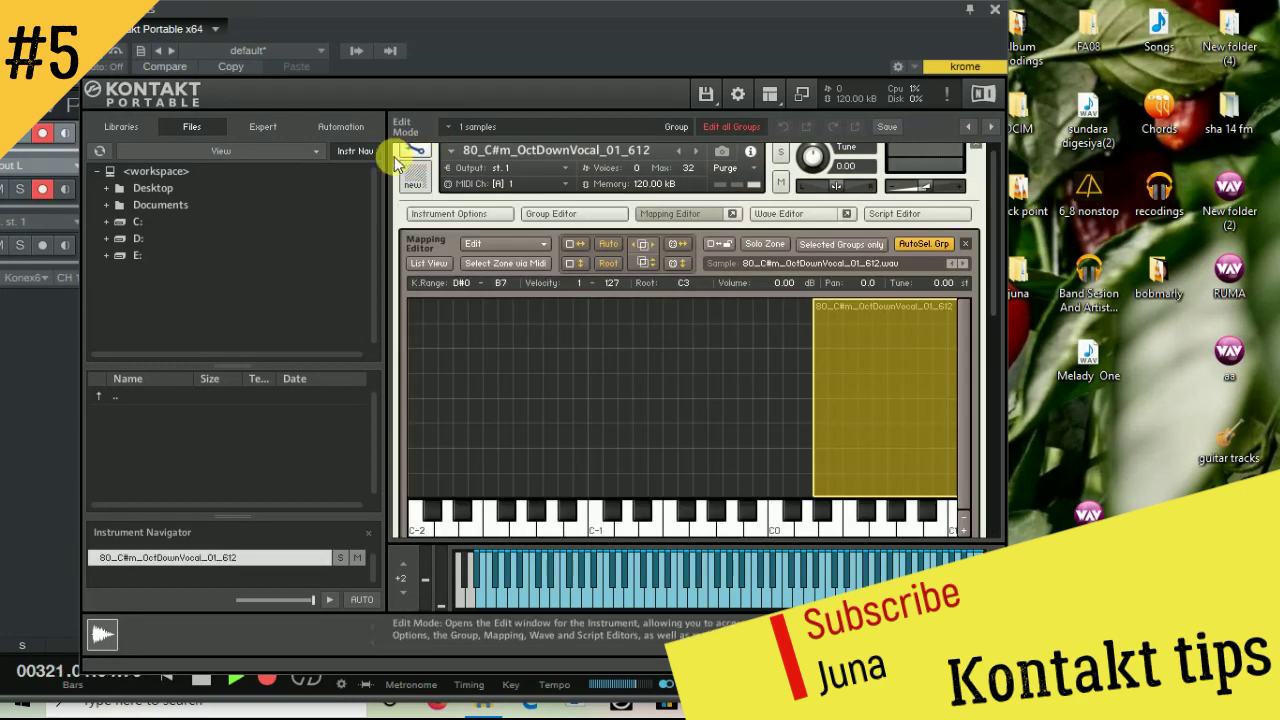
left_click(677, 226)
left_click(677, 226)
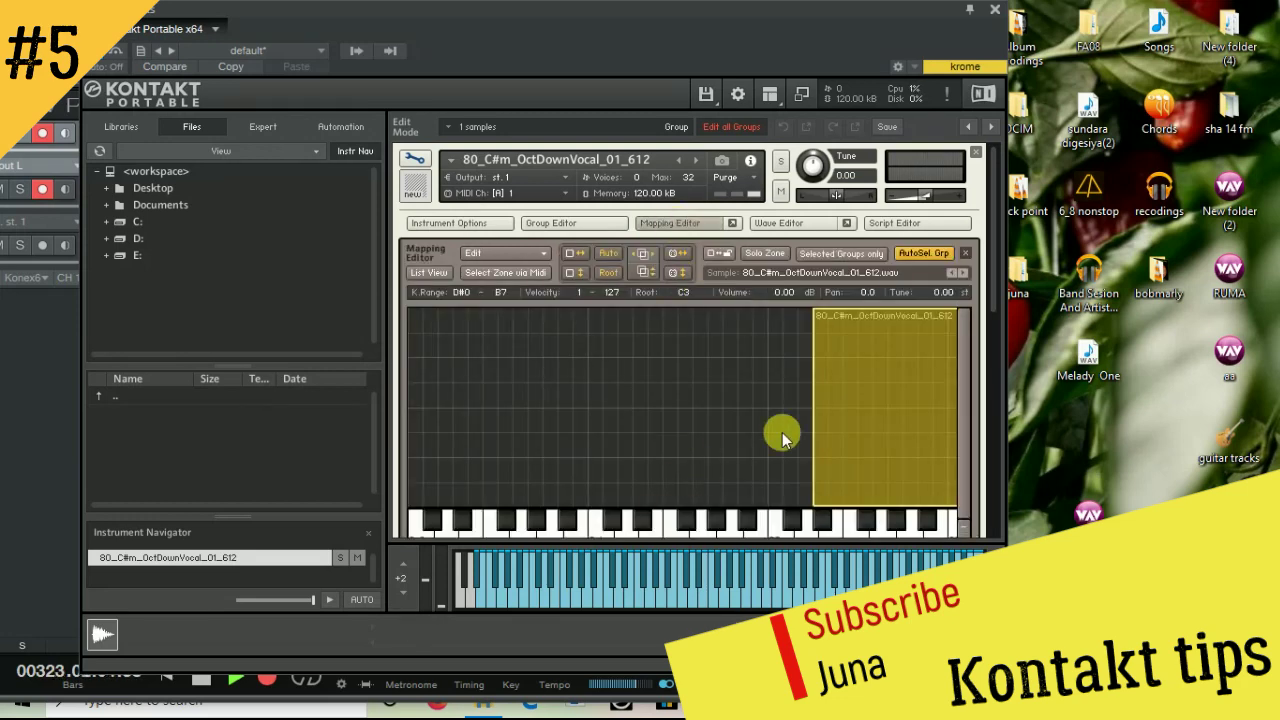
Raise the lower key limit of the vocal sample's zone to B0
scroll(663, 406, "down", 1)
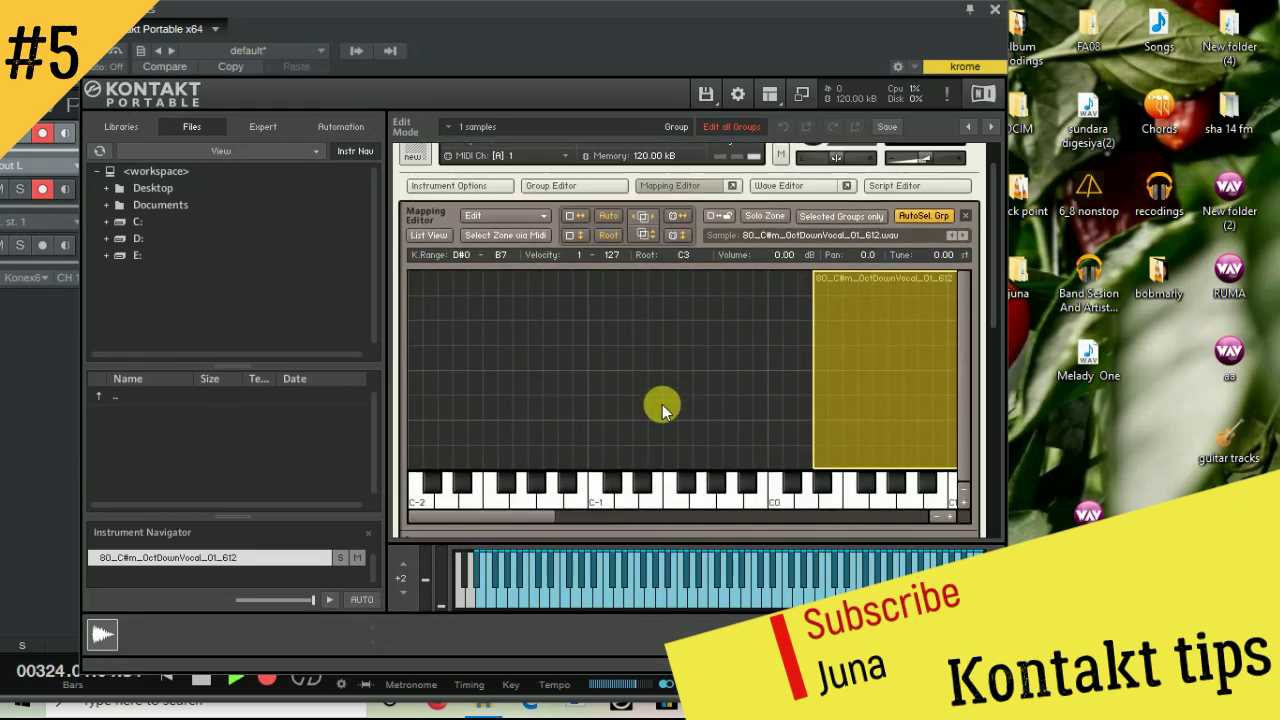
mouse_move(545, 520)
left_mouse_down()
mouse_move(937, 517)
mouse_move(530, 514)
left_mouse_up()
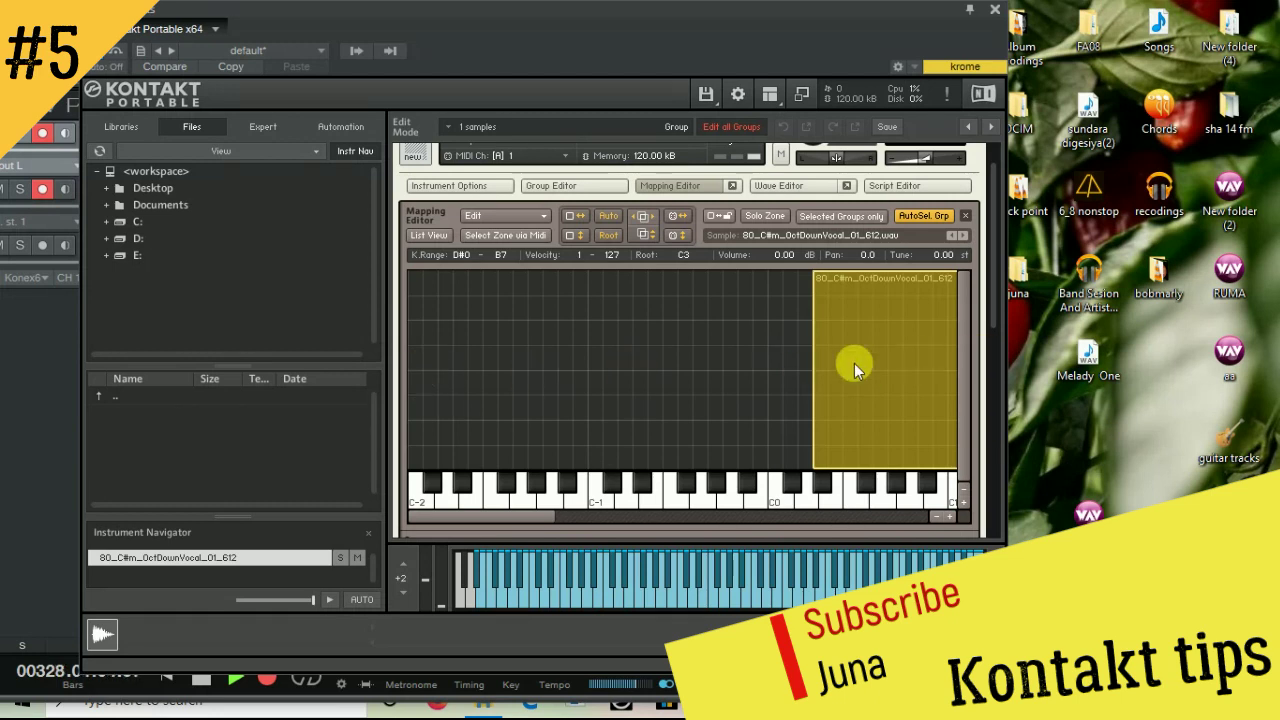
left_click_drag(811, 360, 868, 373)
left_click_drag(868, 373, 910, 368)
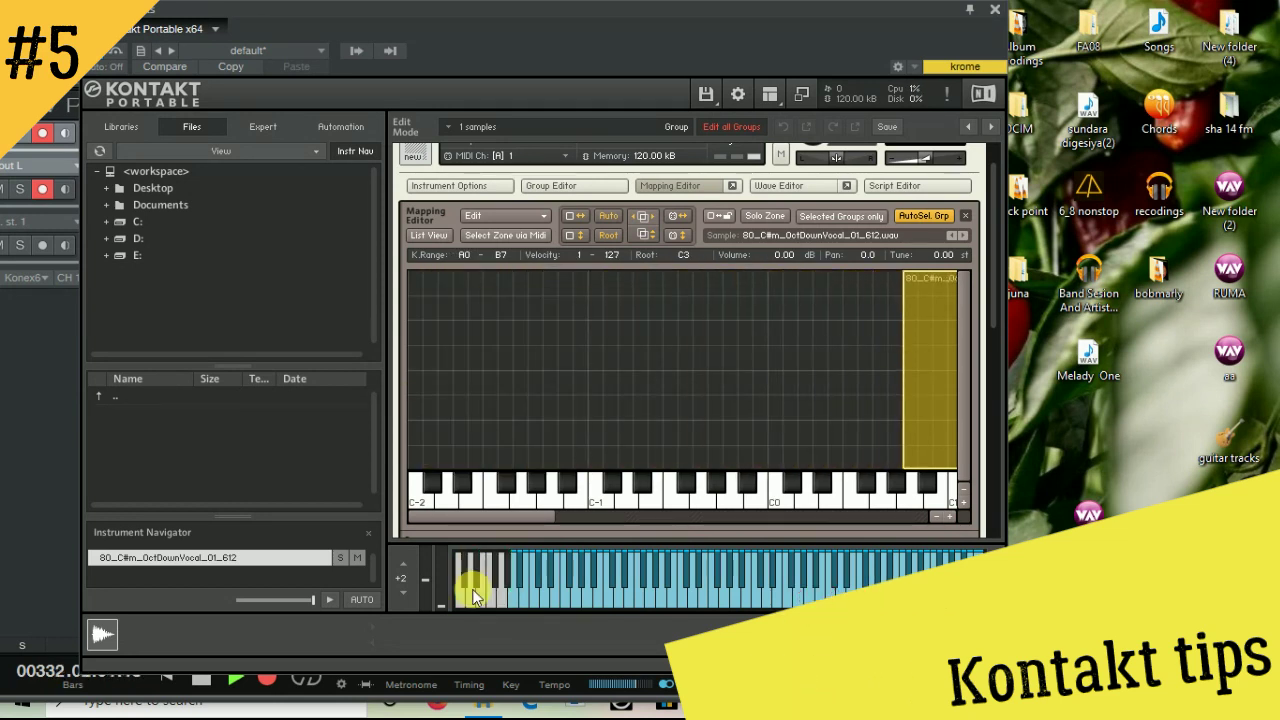
left_click_drag(903, 347, 933, 361)
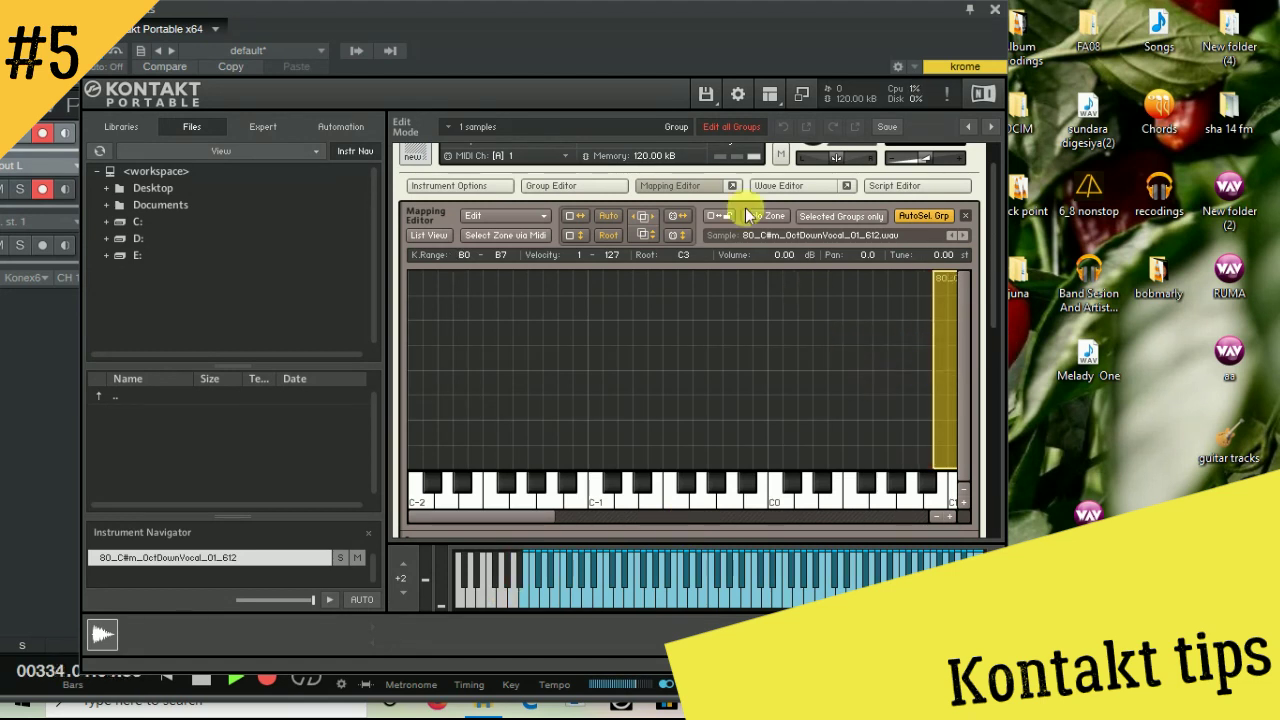
Switch from the Mapping Editor to the Wave Editor and audition the vocal sample
left_click(708, 186)
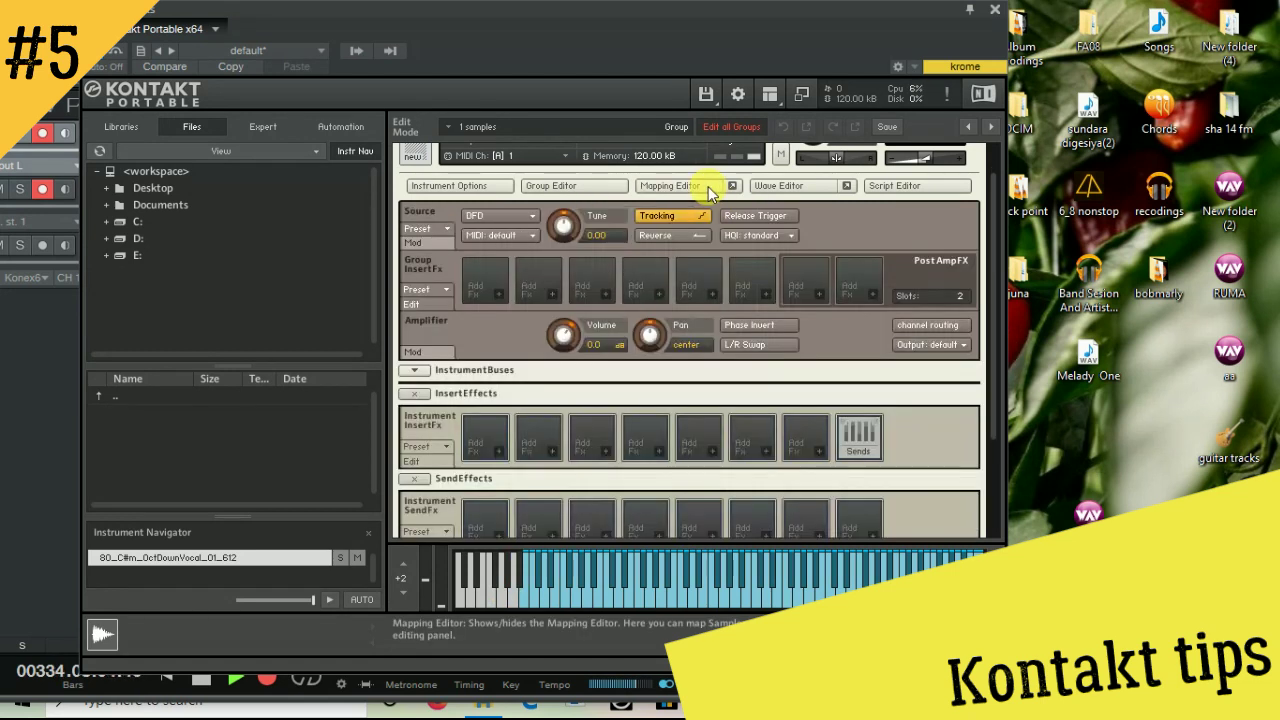
left_click(792, 185)
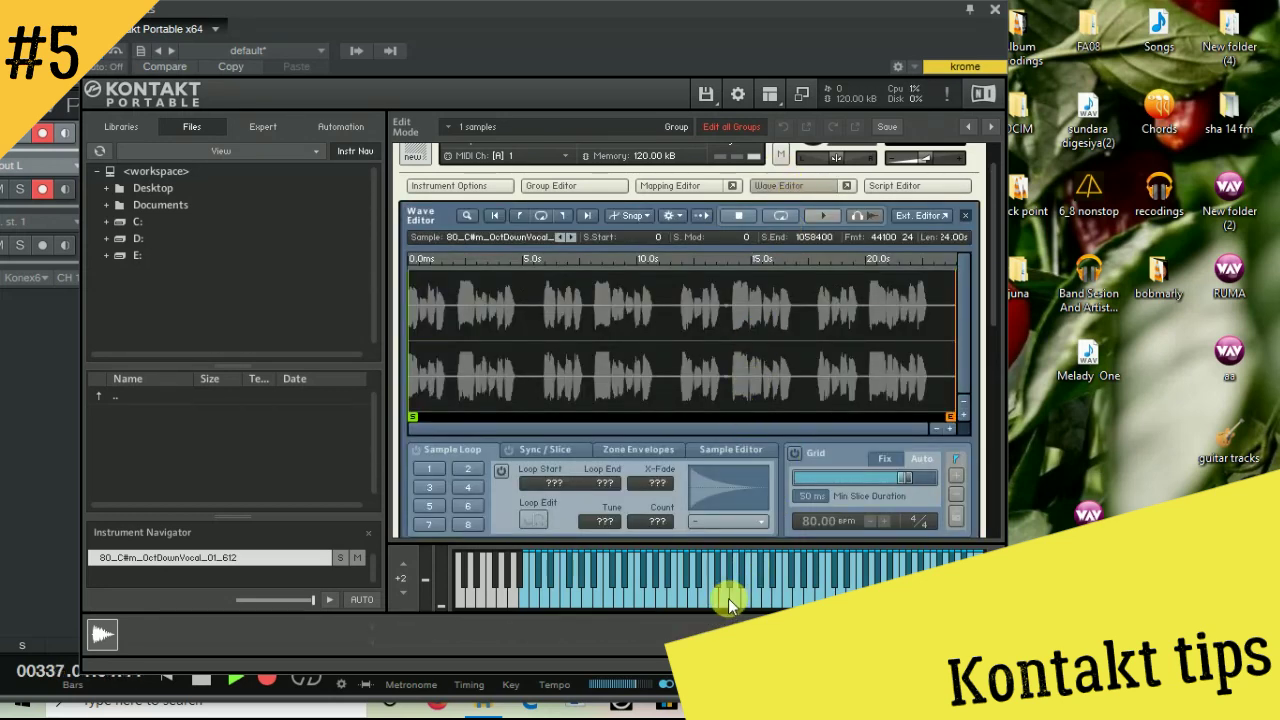
left_click(695, 598)
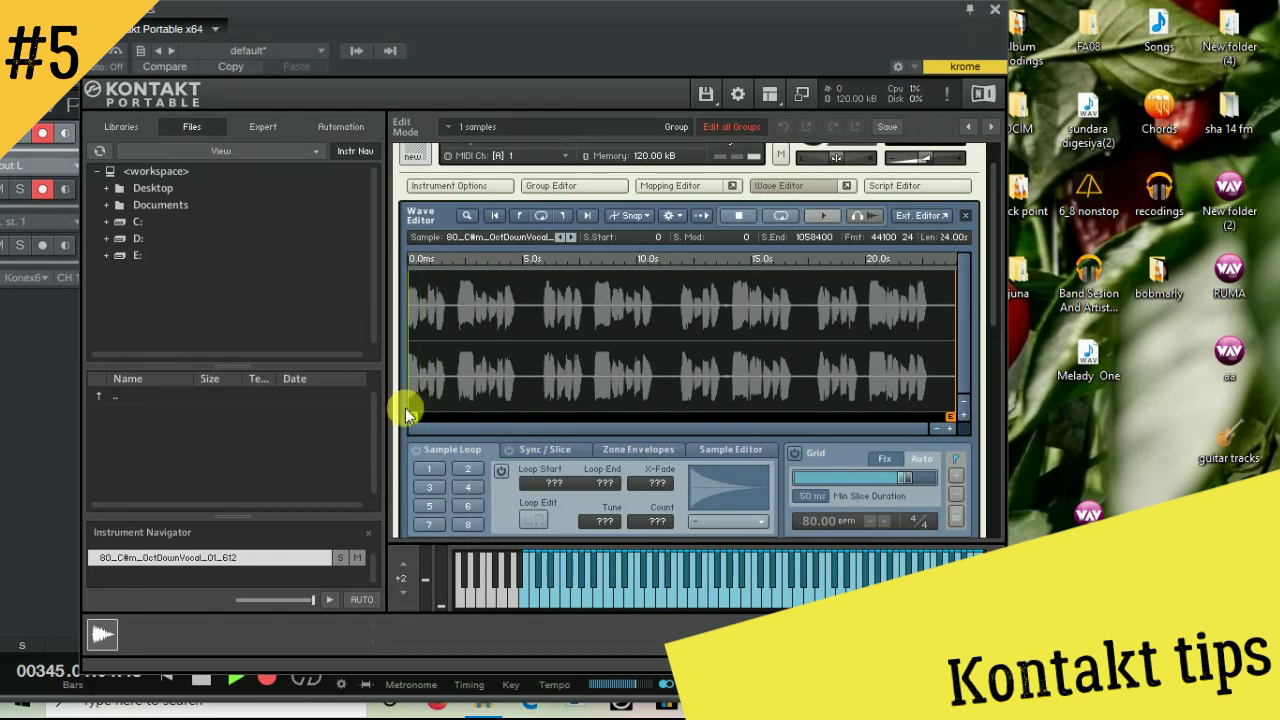
Shorten the vocal sample to its first phrases with a sample end of 210917, and enable the automatic slice grid
left_click_drag(950, 416, 512, 413)
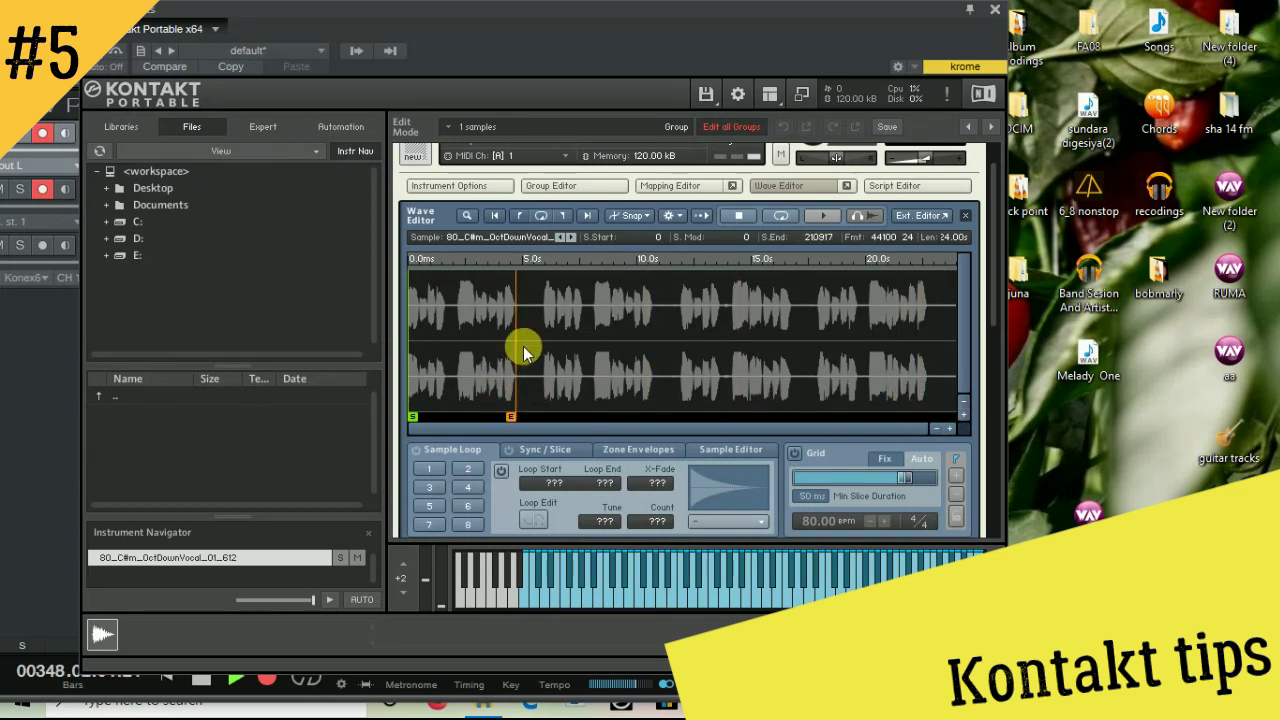
scroll(727, 503, "down", 2)
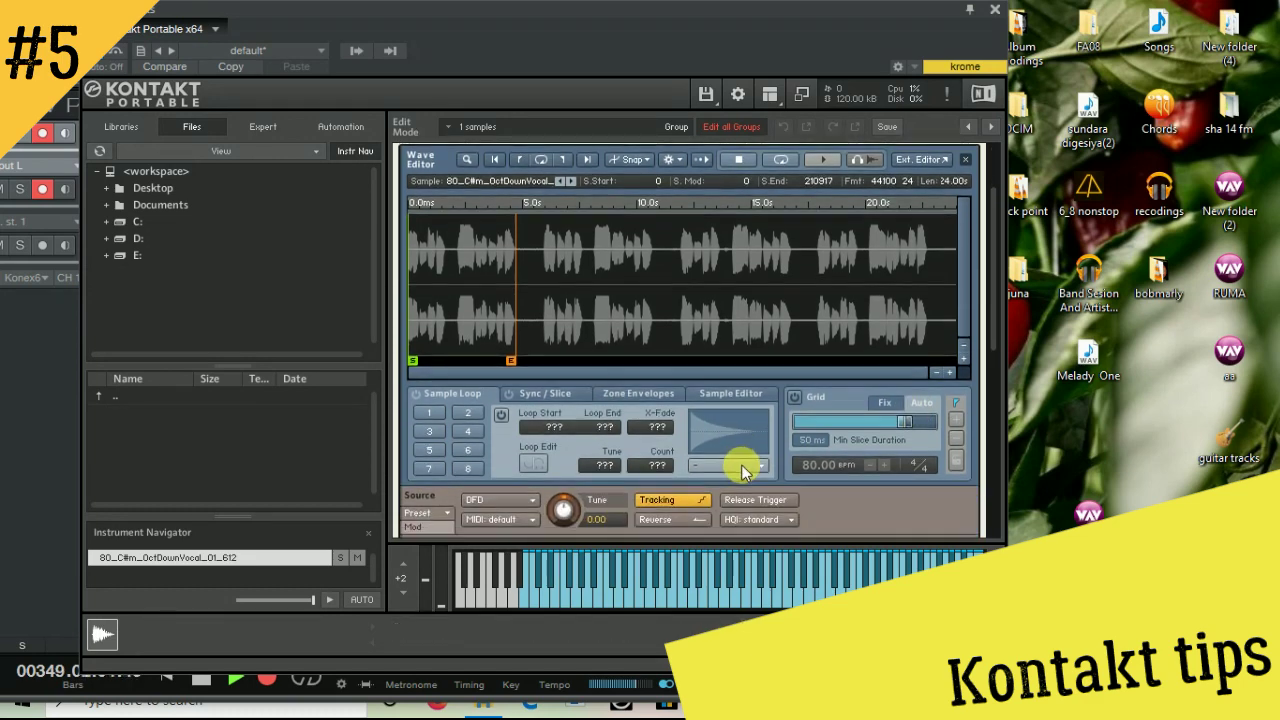
left_click(795, 398)
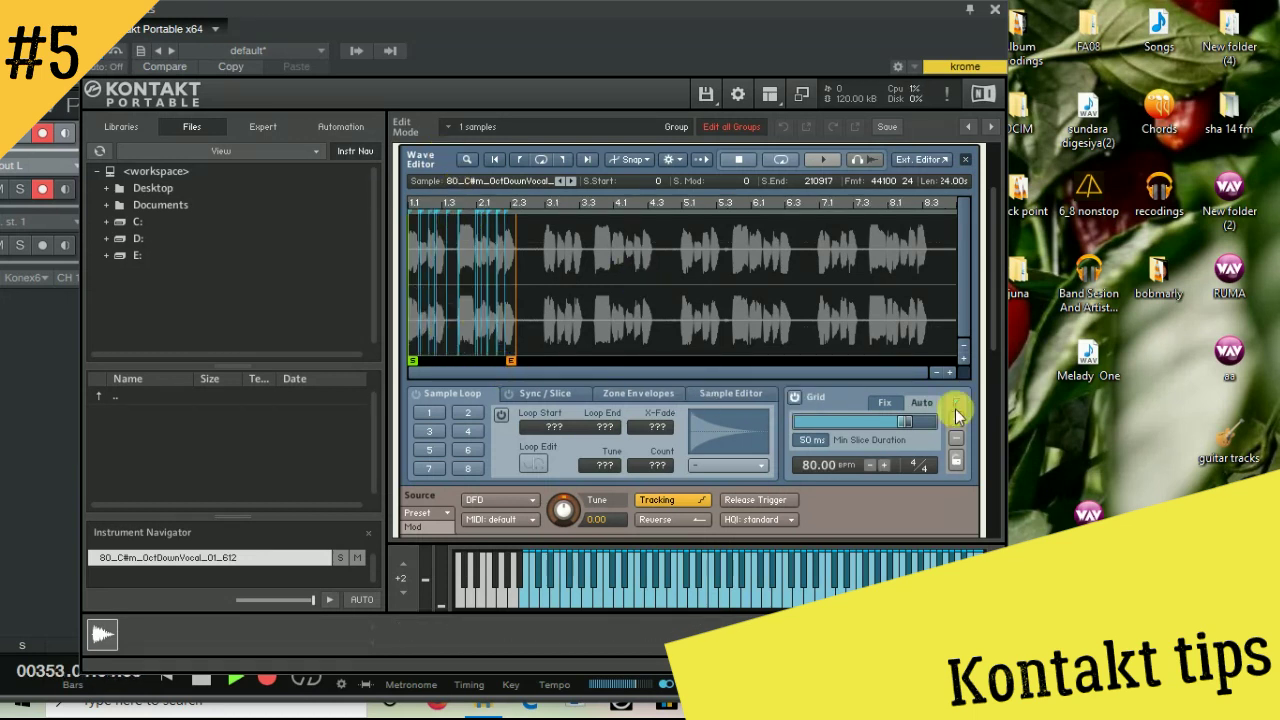
Refine the automatic slice markers around the syllables at the start of the vocal sample, including the one before beat 1.4
left_click(952, 368)
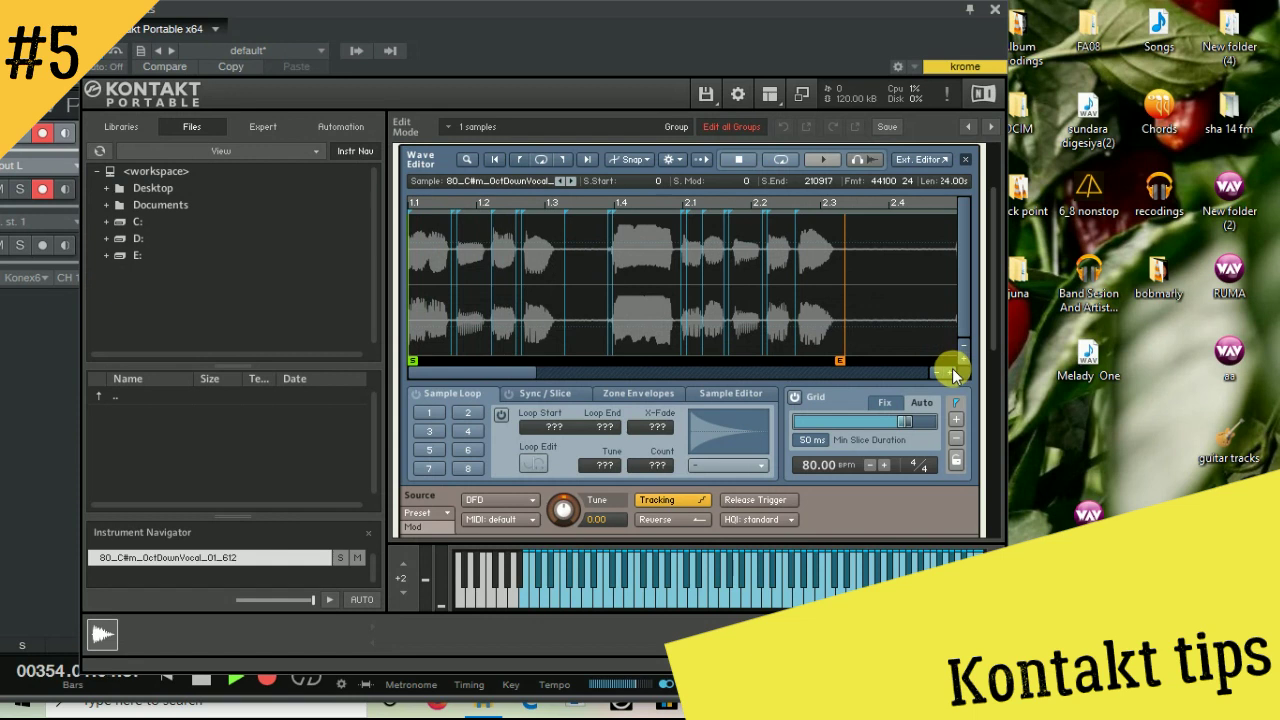
left_click(952, 368)
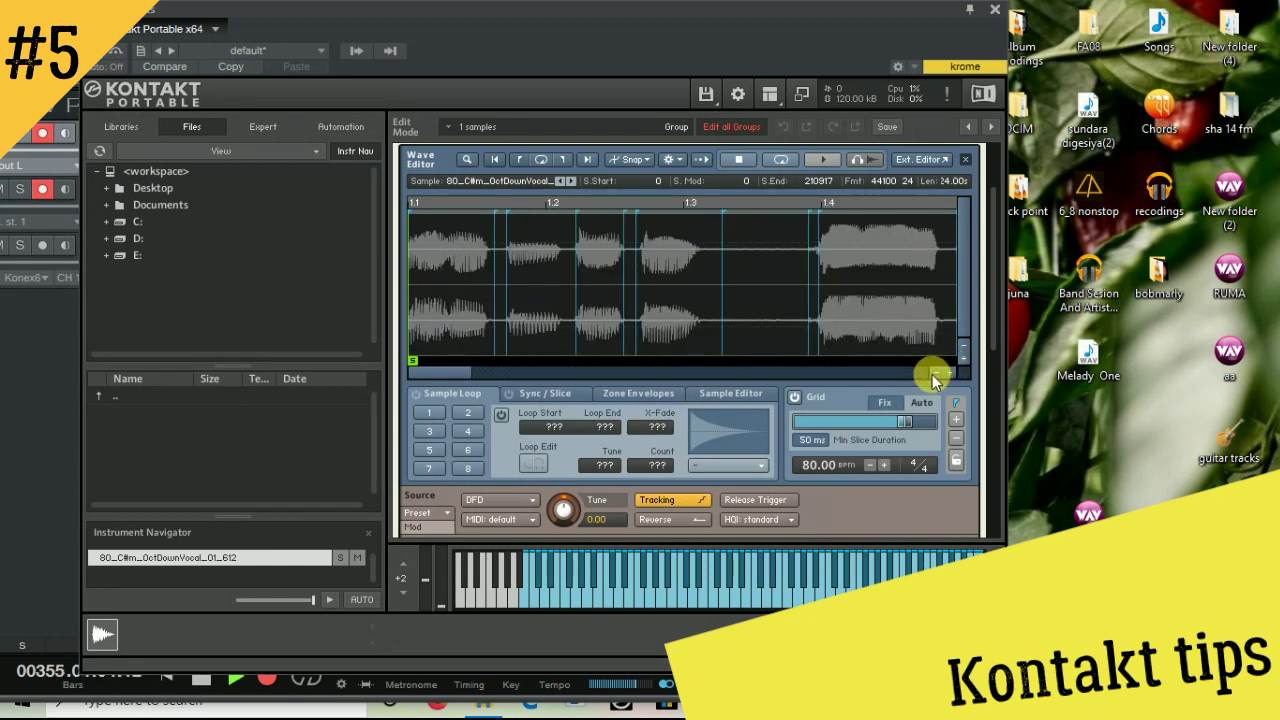
left_click(935, 375)
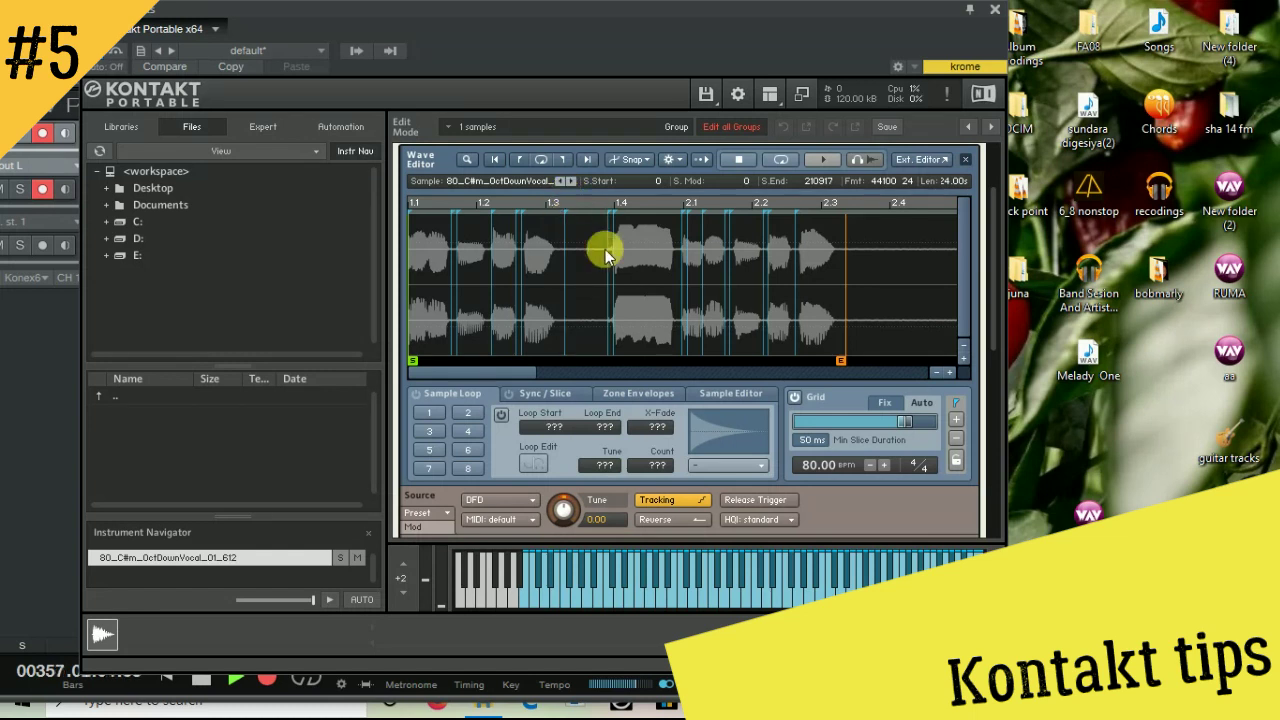
left_click(950, 374)
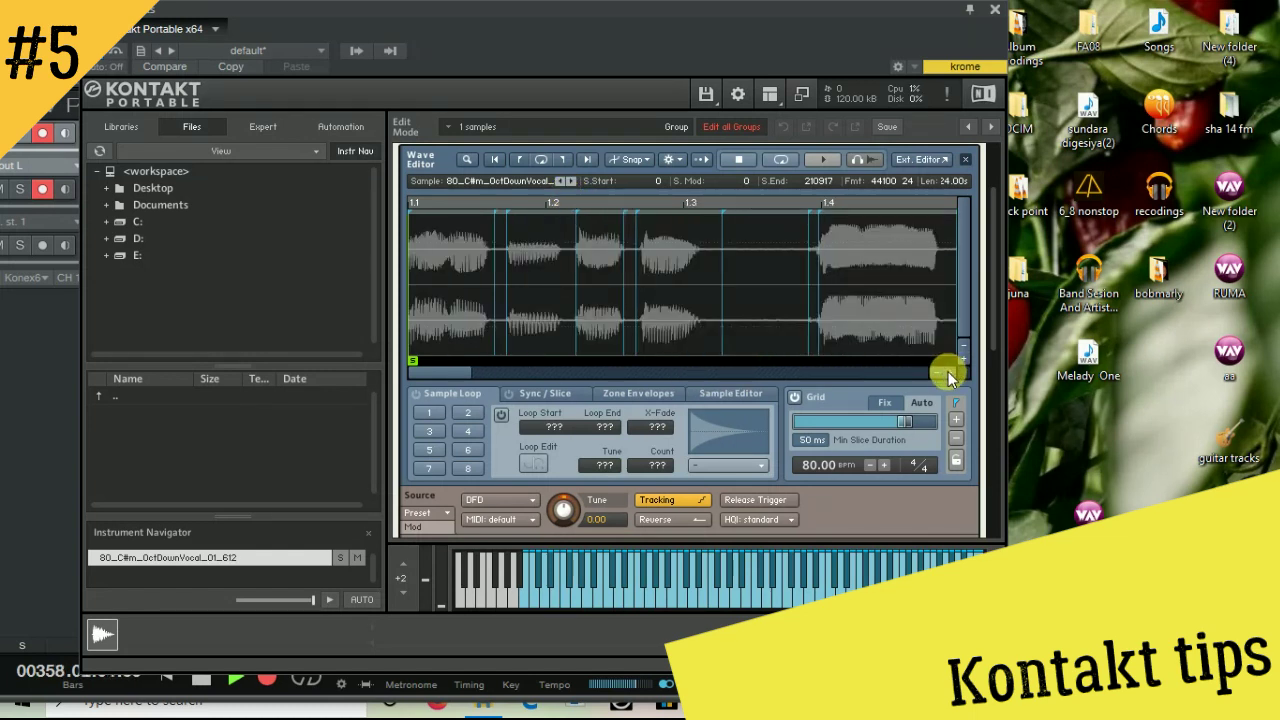
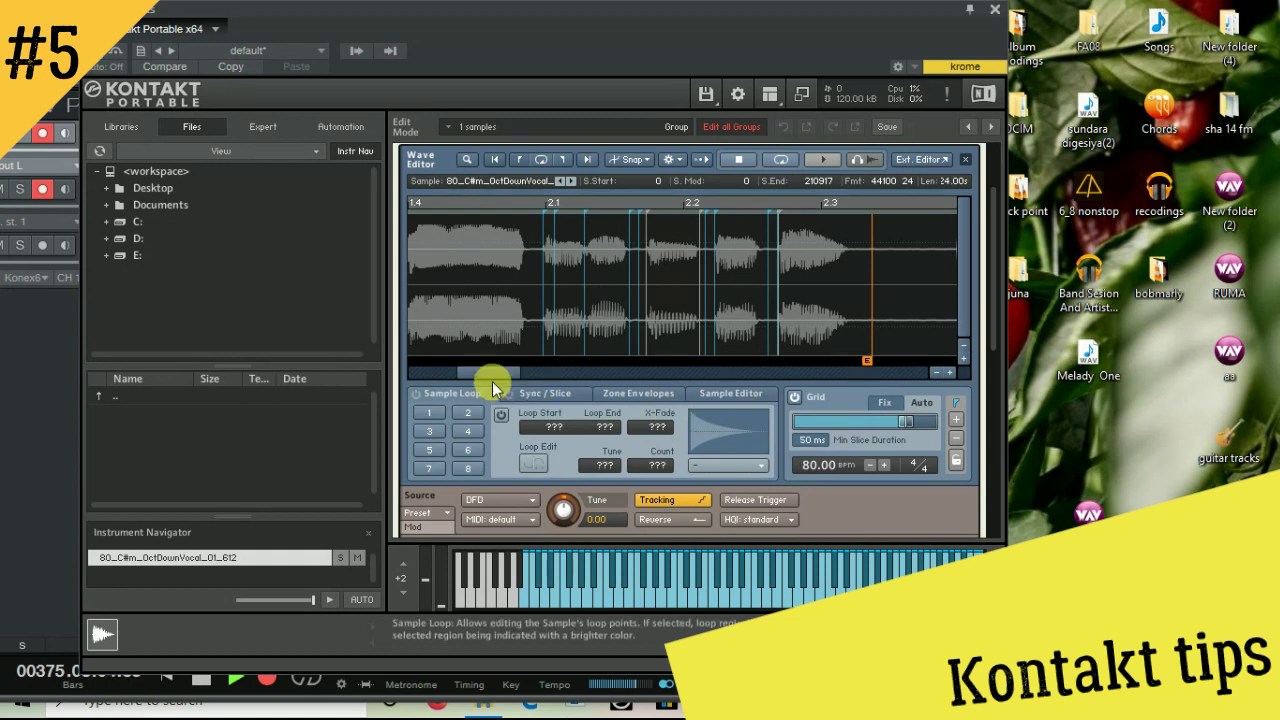
left_click_drag(466, 370, 422, 376)
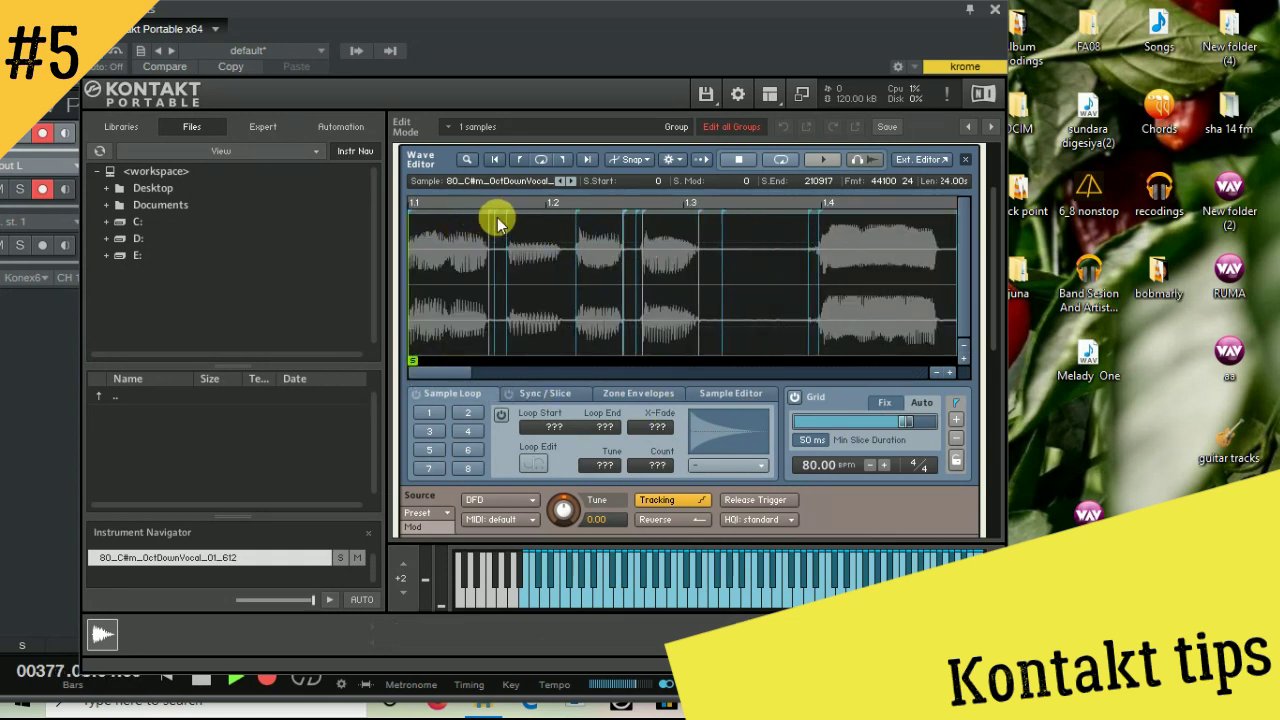
mouse_move(513, 222)
left_mouse_down()
mouse_move(566, 234)
mouse_move(500, 222)
left_mouse_up()
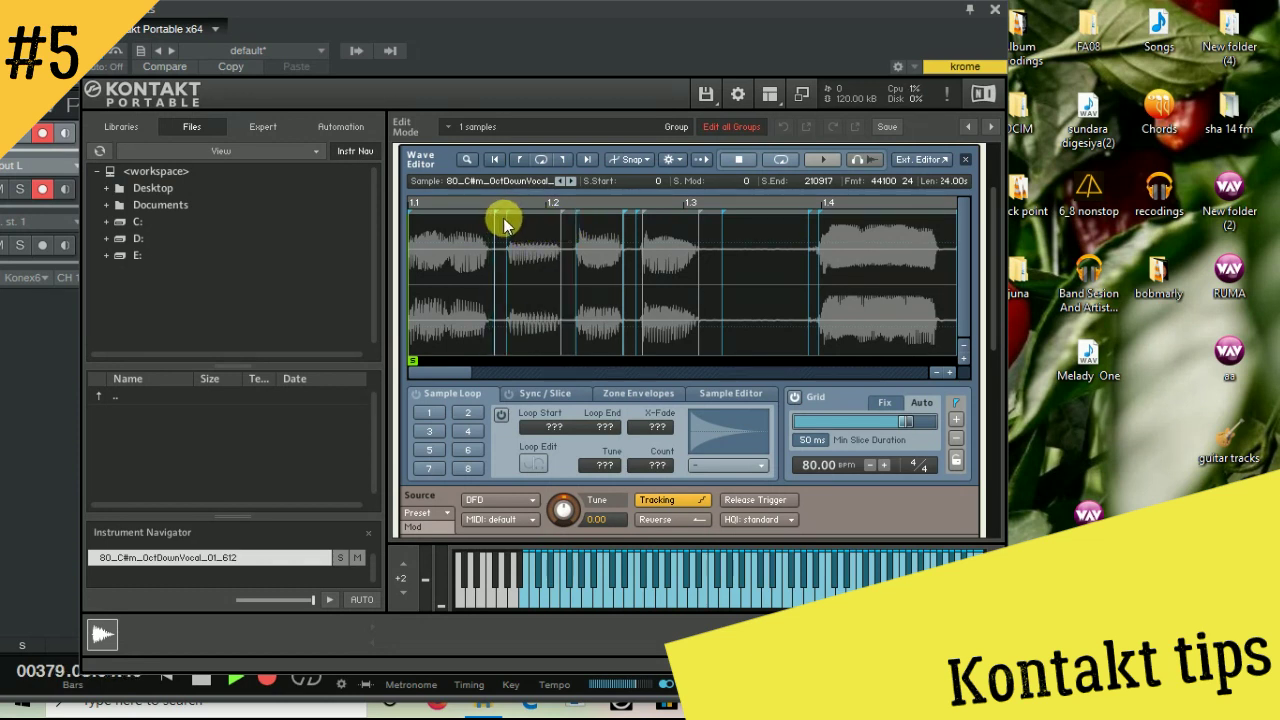
left_click(636, 218)
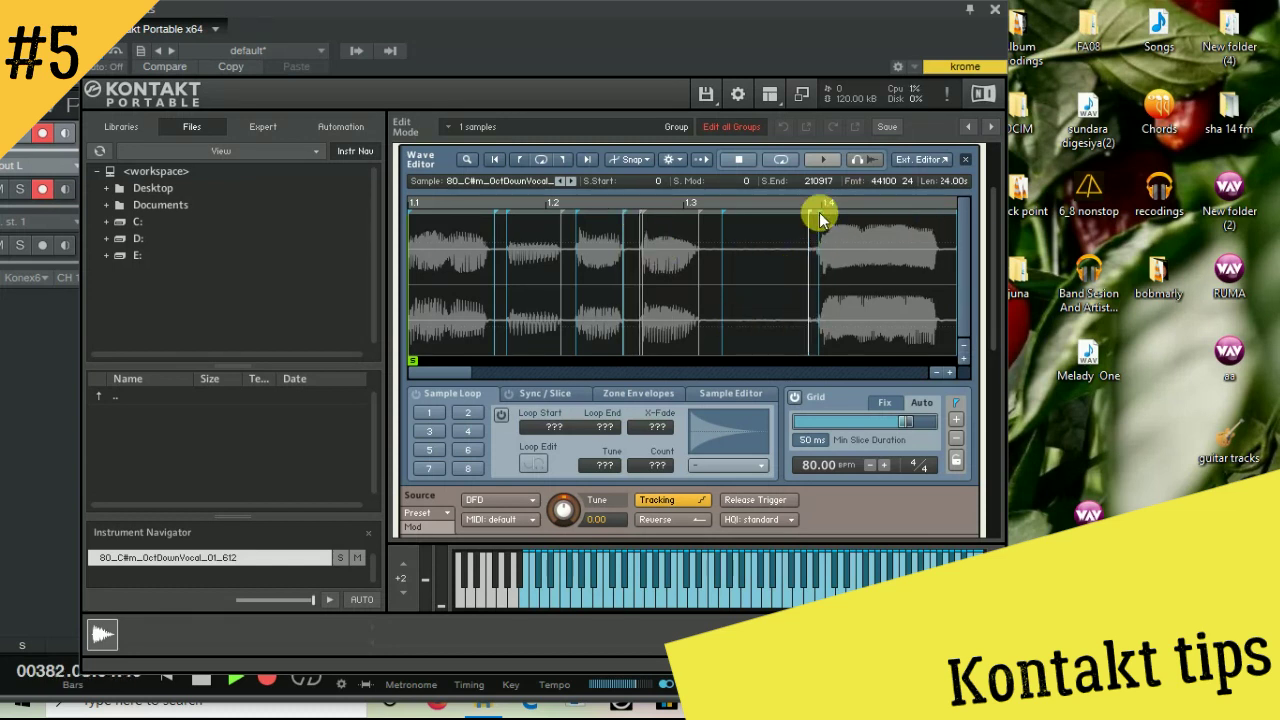
left_click(942, 226)
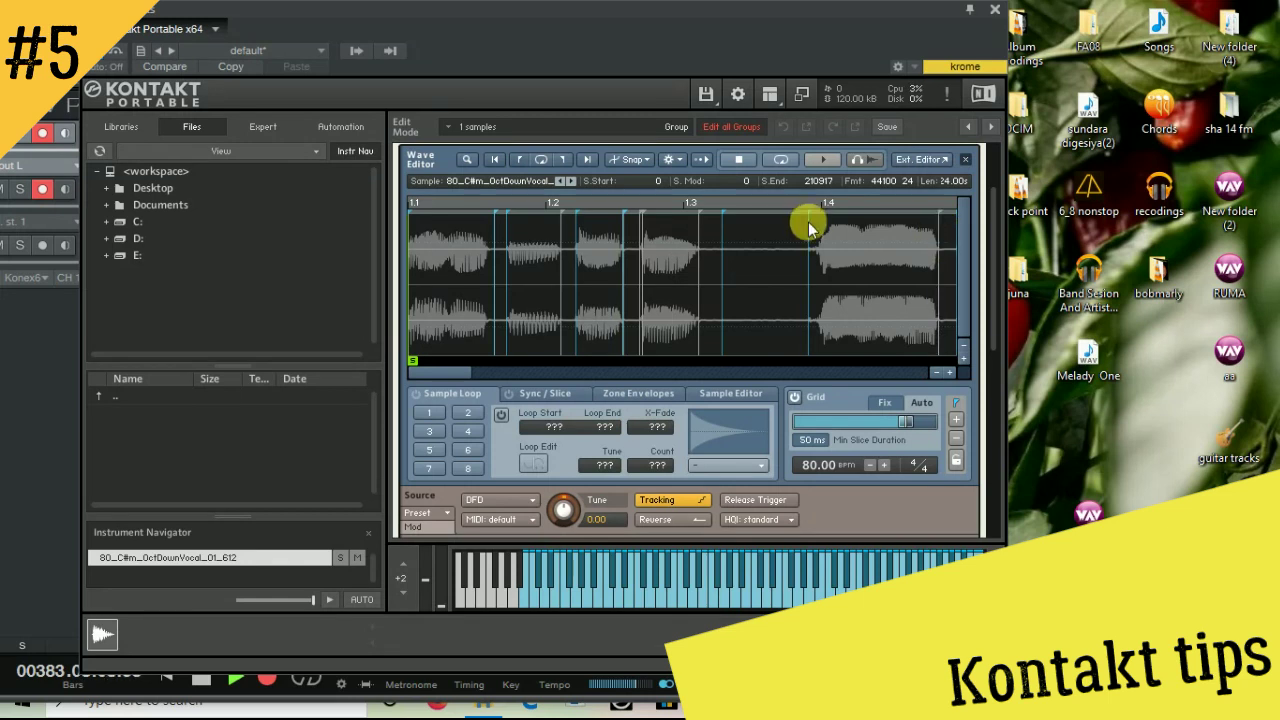
left_click_drag(806, 216, 811, 211)
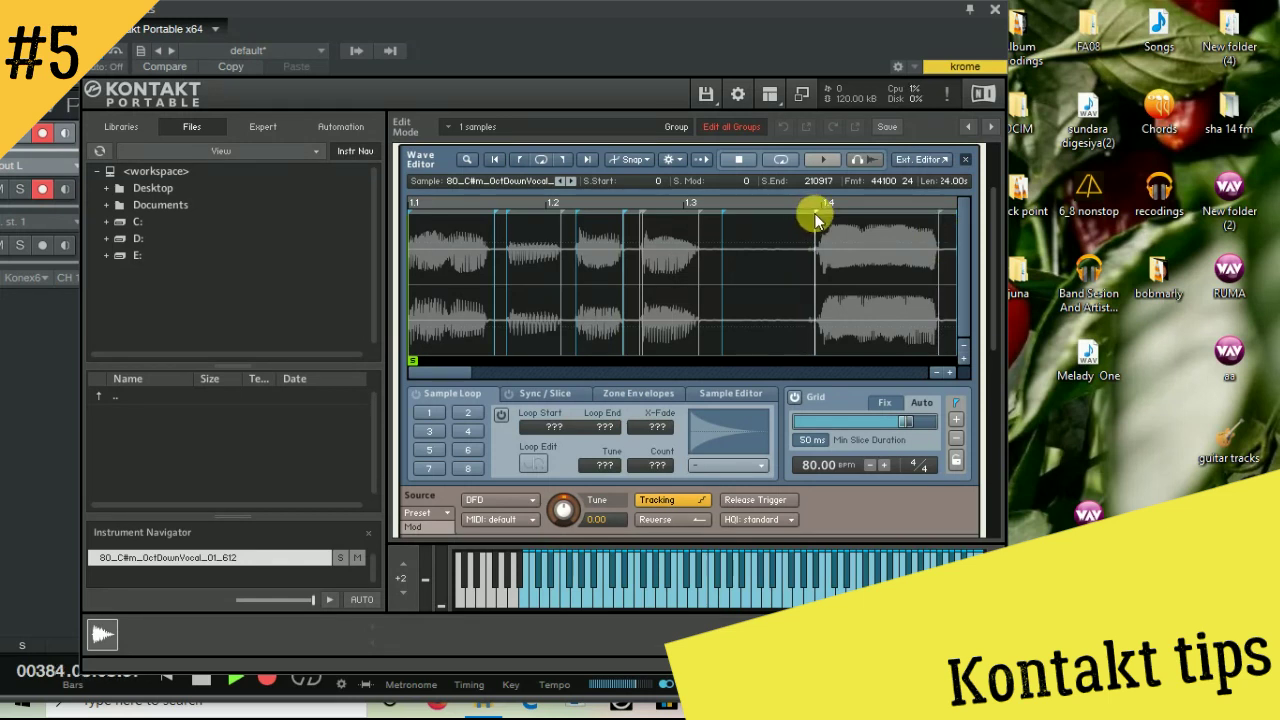
Refine the slice marker before the final syllable near beat 2.3 and shorten the sample end to 188100
left_click_drag(450, 370, 517, 366)
mouse_move(690, 207)
left_mouse_down()
mouse_move(685, 222)
mouse_move(737, 211)
mouse_move(697, 209)
mouse_move(706, 220)
left_mouse_up()
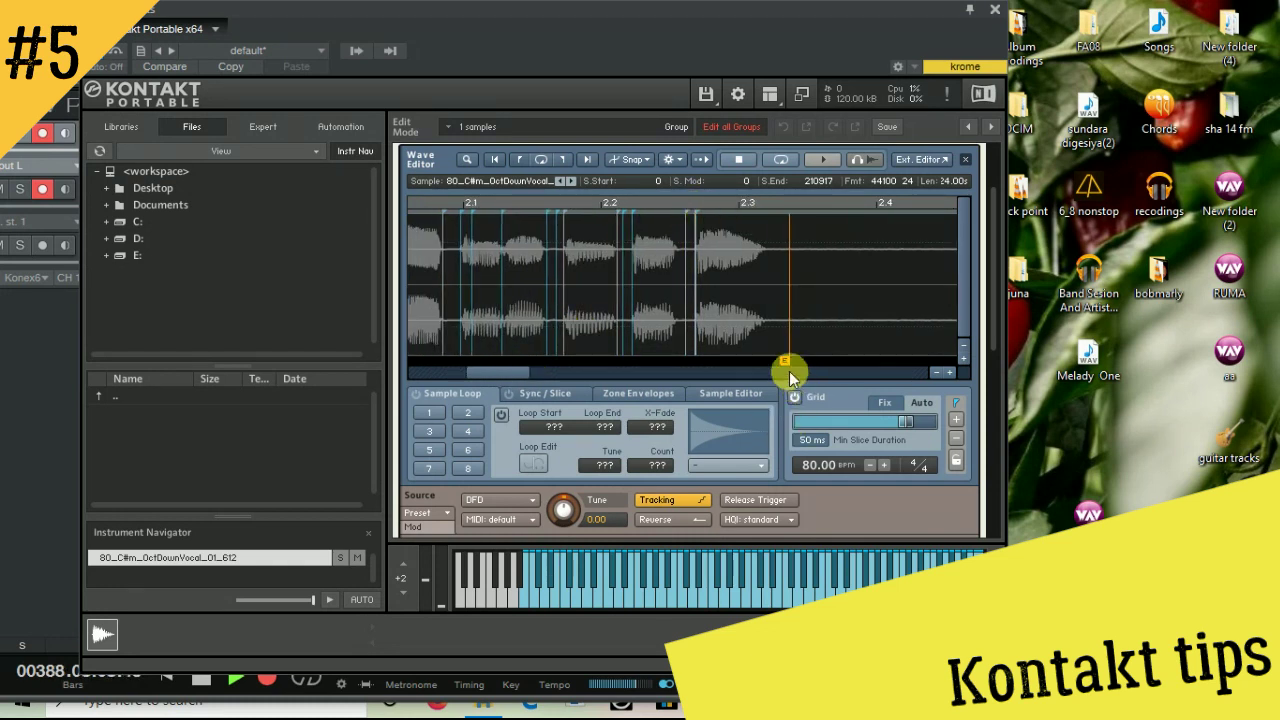
left_click_drag(784, 360, 765, 361)
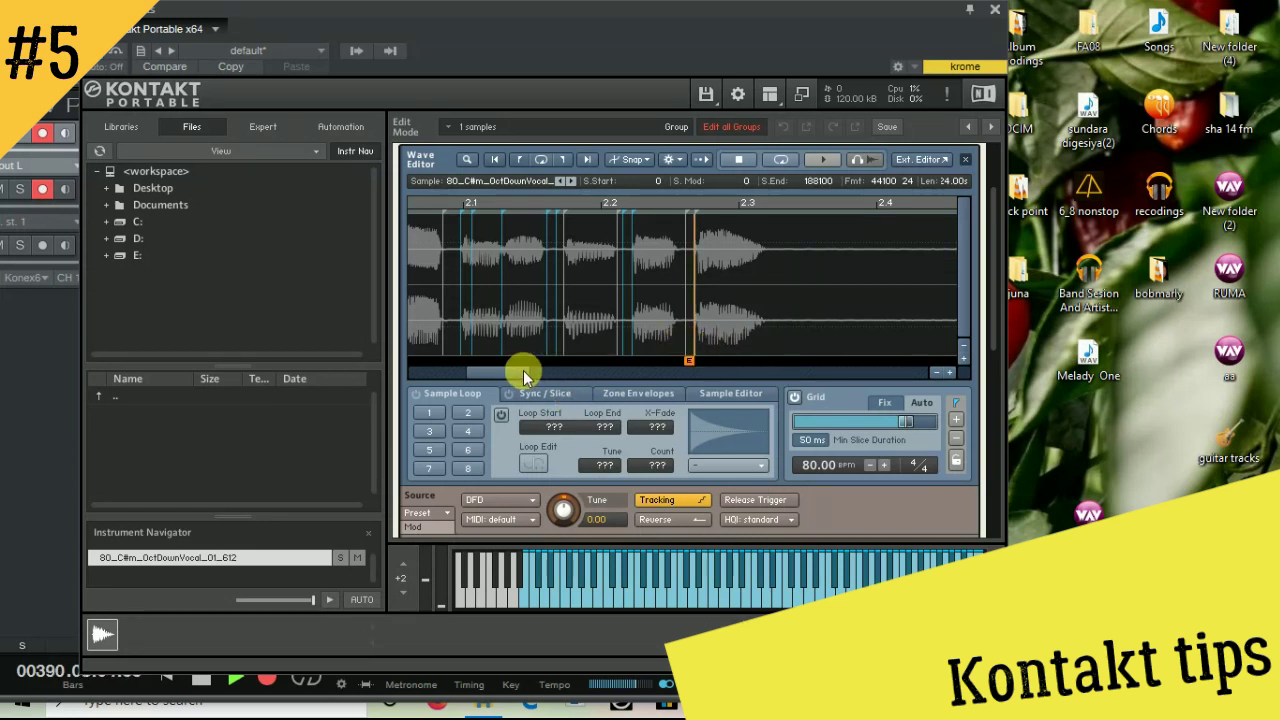
Go to the Sync / Slice settings and map the vocal slices to individual keys starting at C-2
mouse_move(518, 372)
left_mouse_down()
mouse_move(441, 367)
mouse_move(449, 376)
left_mouse_up()
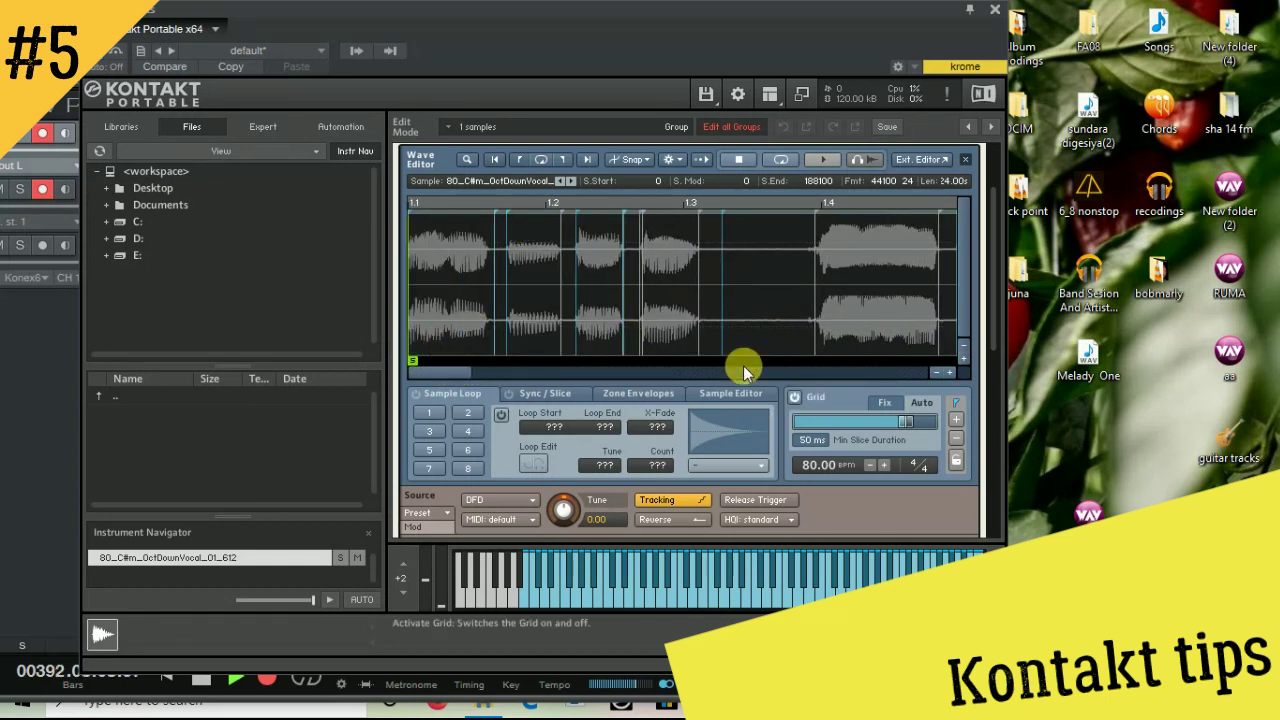
left_click(546, 396)
left_click_drag(712, 428, 727, 464)
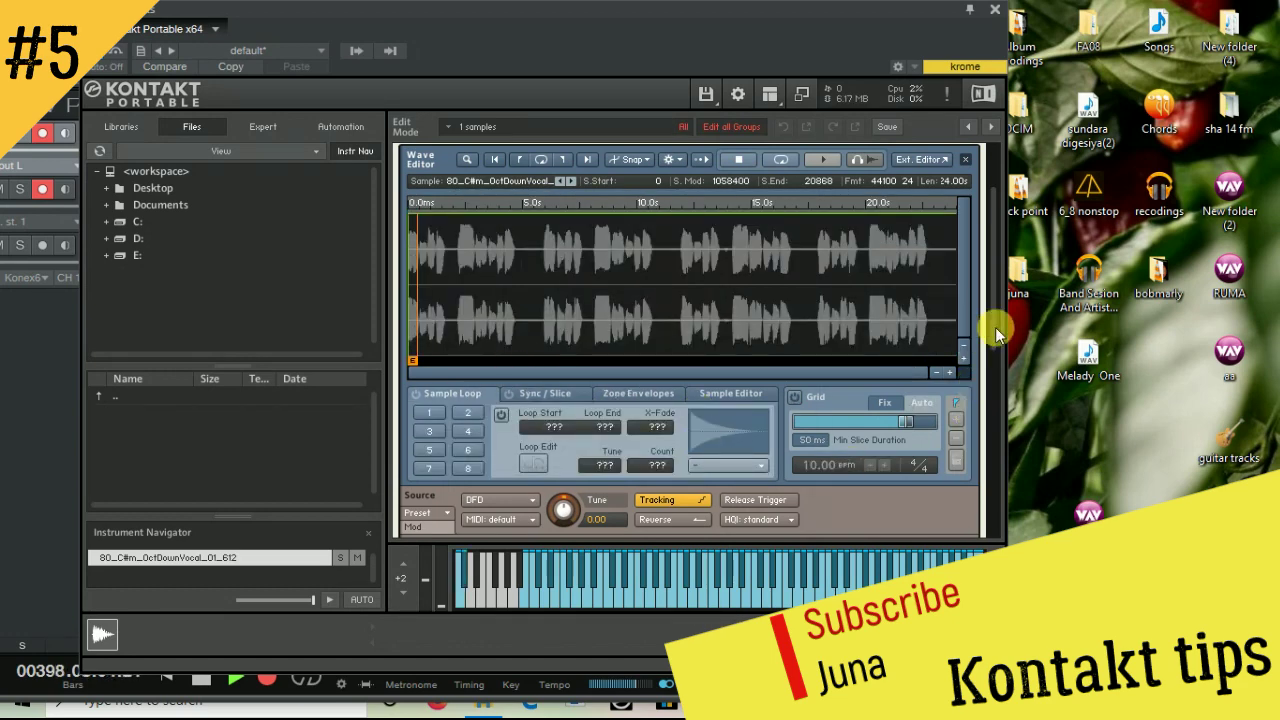
Close the Wave Editor and open the Mapping Editor for the vocal instrument
left_click_drag(994, 327, 998, 268)
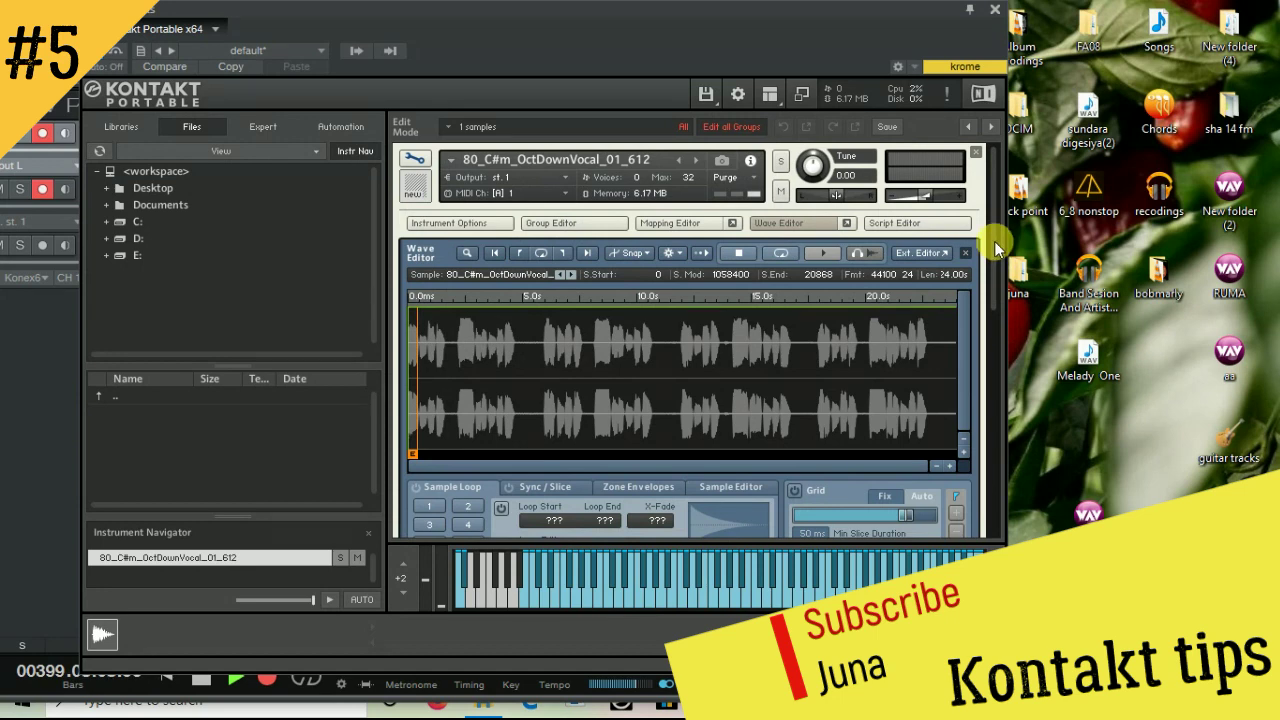
left_click(788, 226)
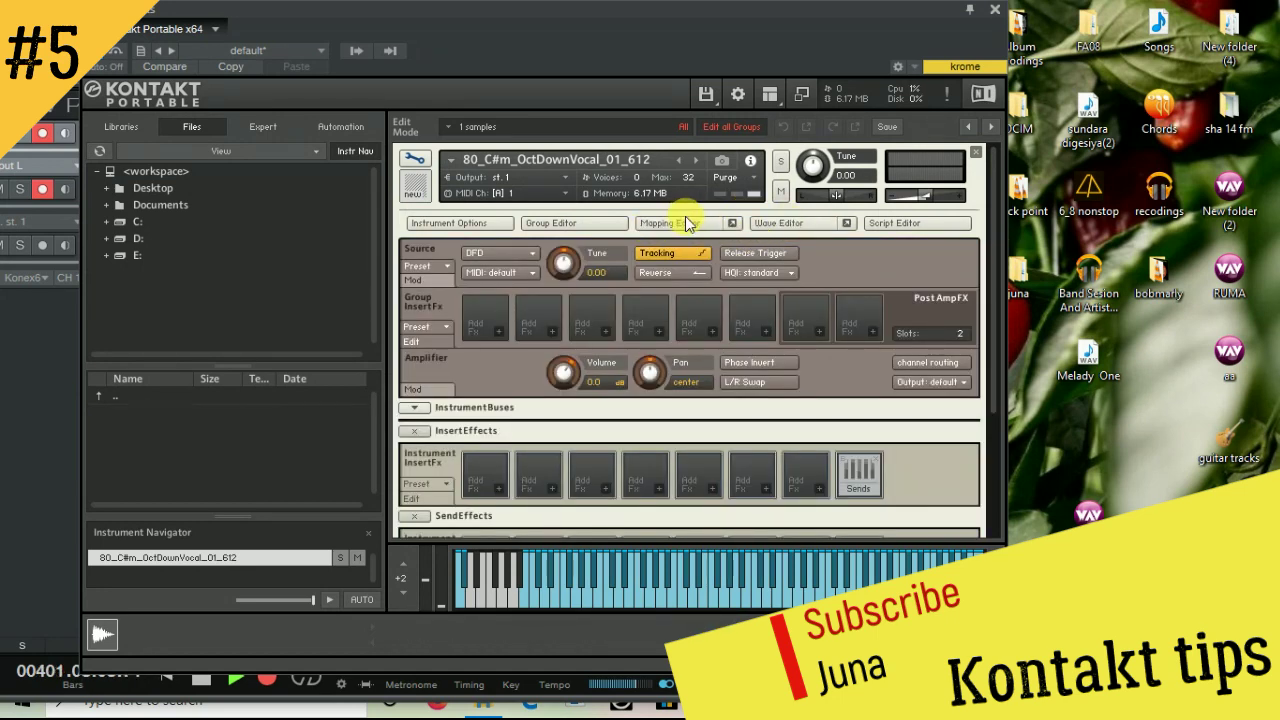
left_click(688, 222)
Delete the original full-length vocal zone and move all the slice zones up so they start at C1
scroll(991, 374, "down", 2)
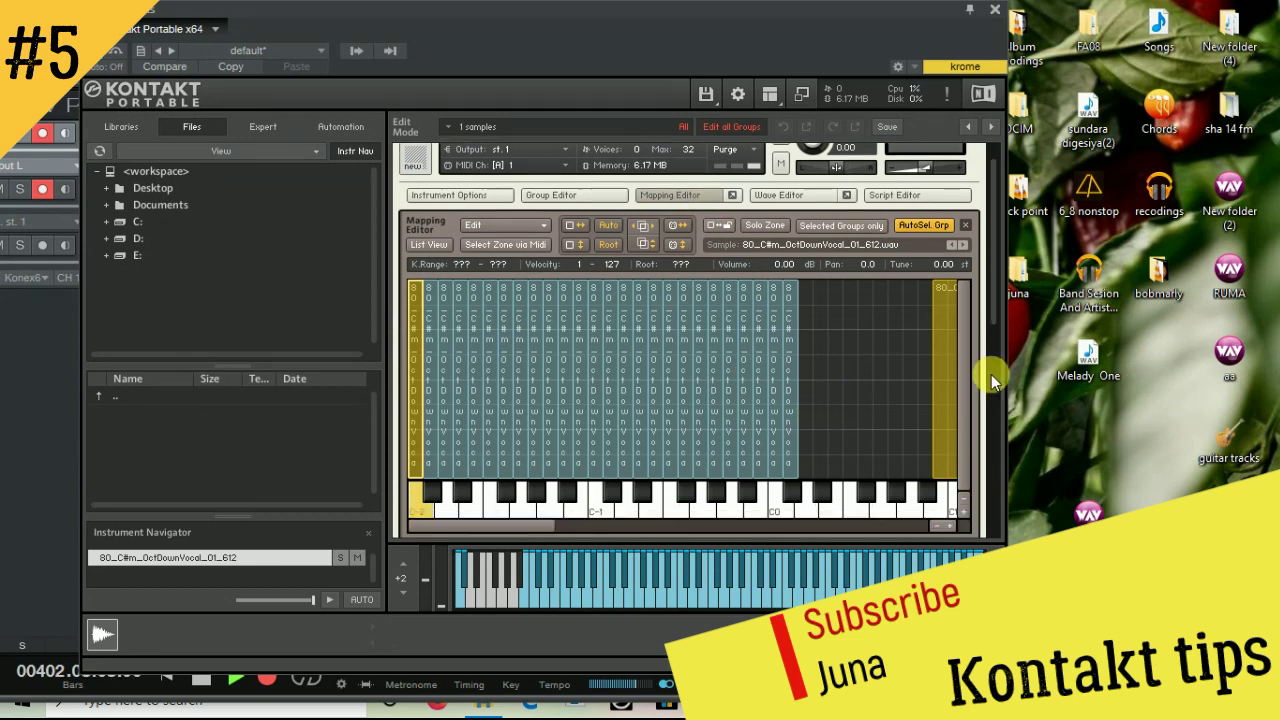
scroll(991, 374, "down", 1)
scroll(933, 490, "down", 2)
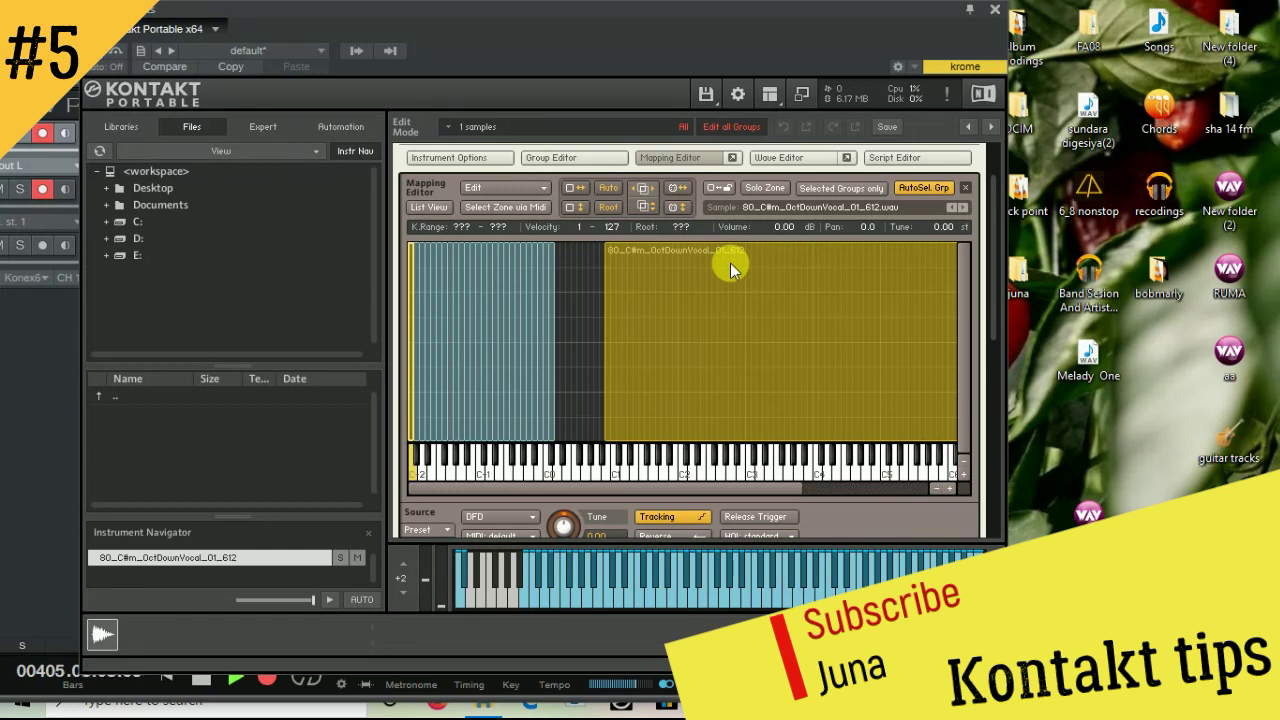
key("Delete")
left_click_drag(690, 300, 643, 326)
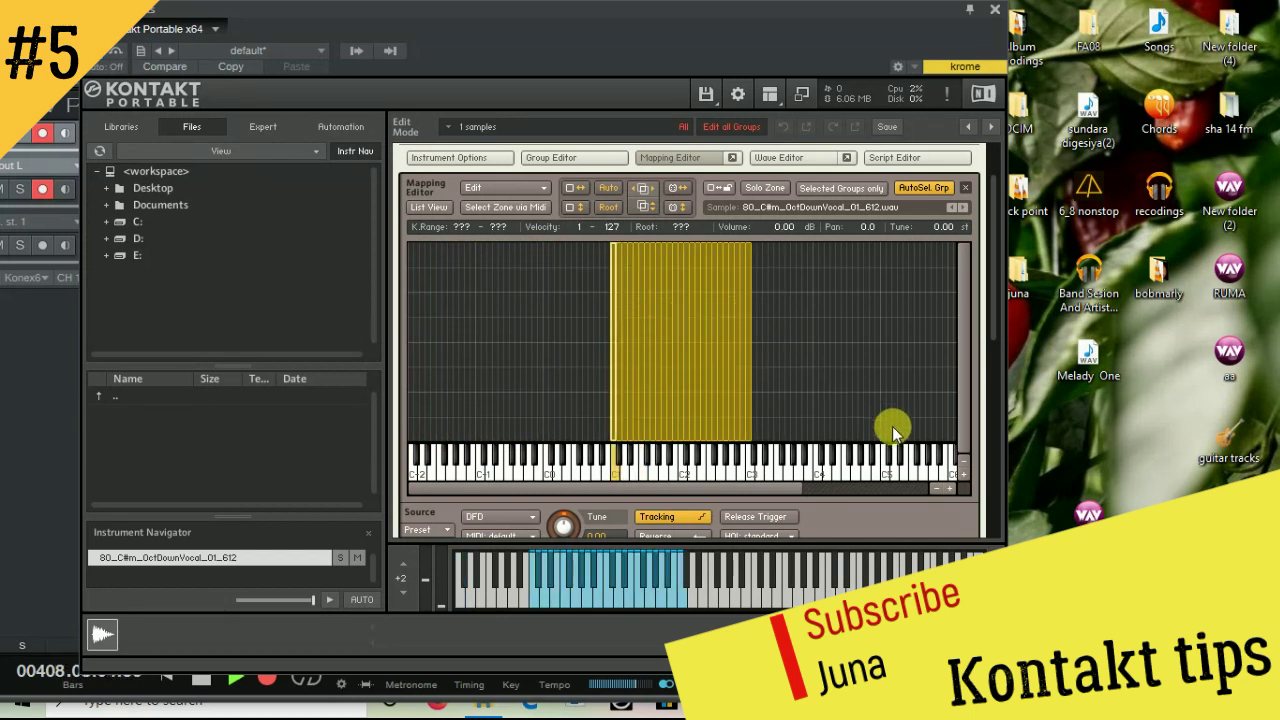
Audition several of the mapped vocal slices across their key range
left_click(548, 600)
left_click(614, 606)
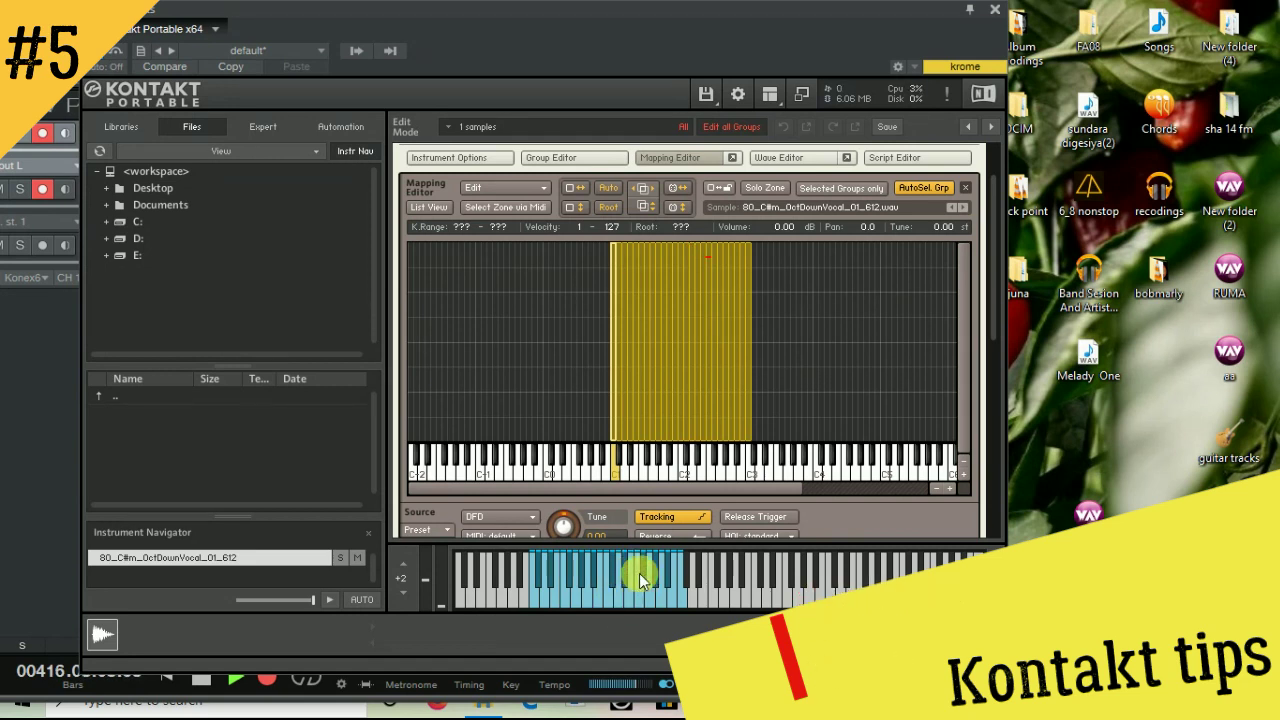
left_click(642, 580)
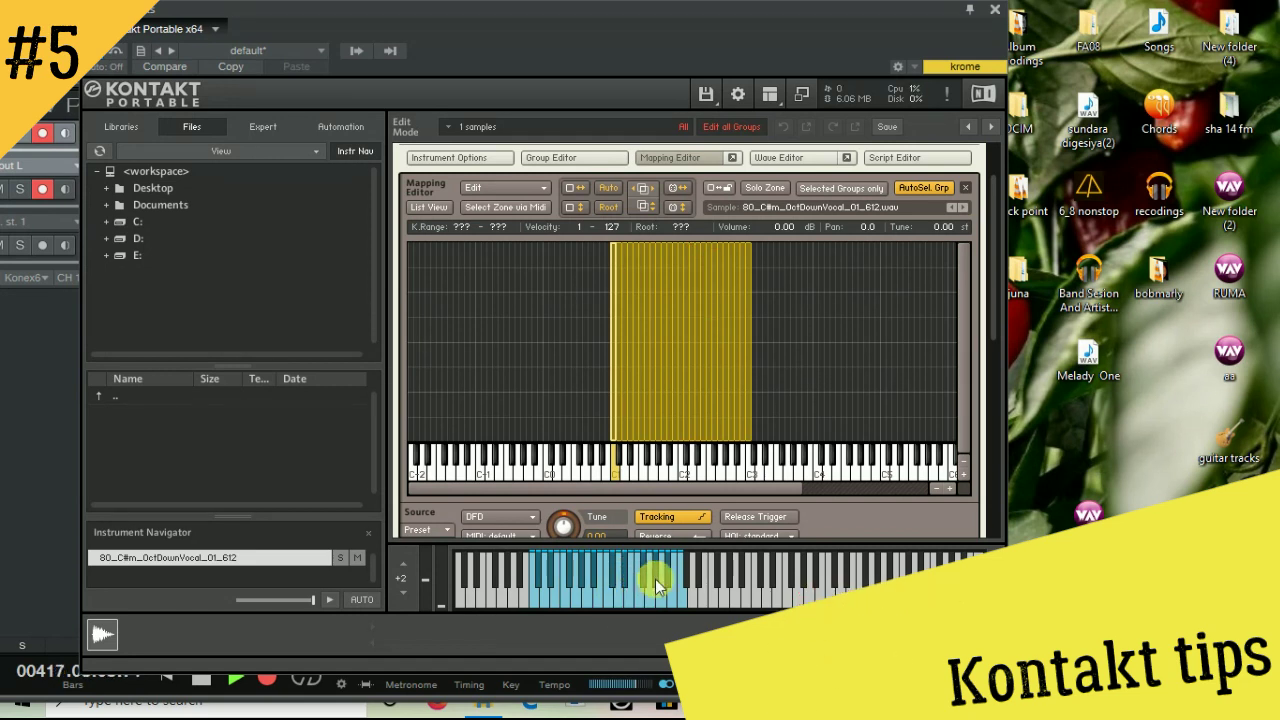
left_click(666, 584)
left_click(680, 597)
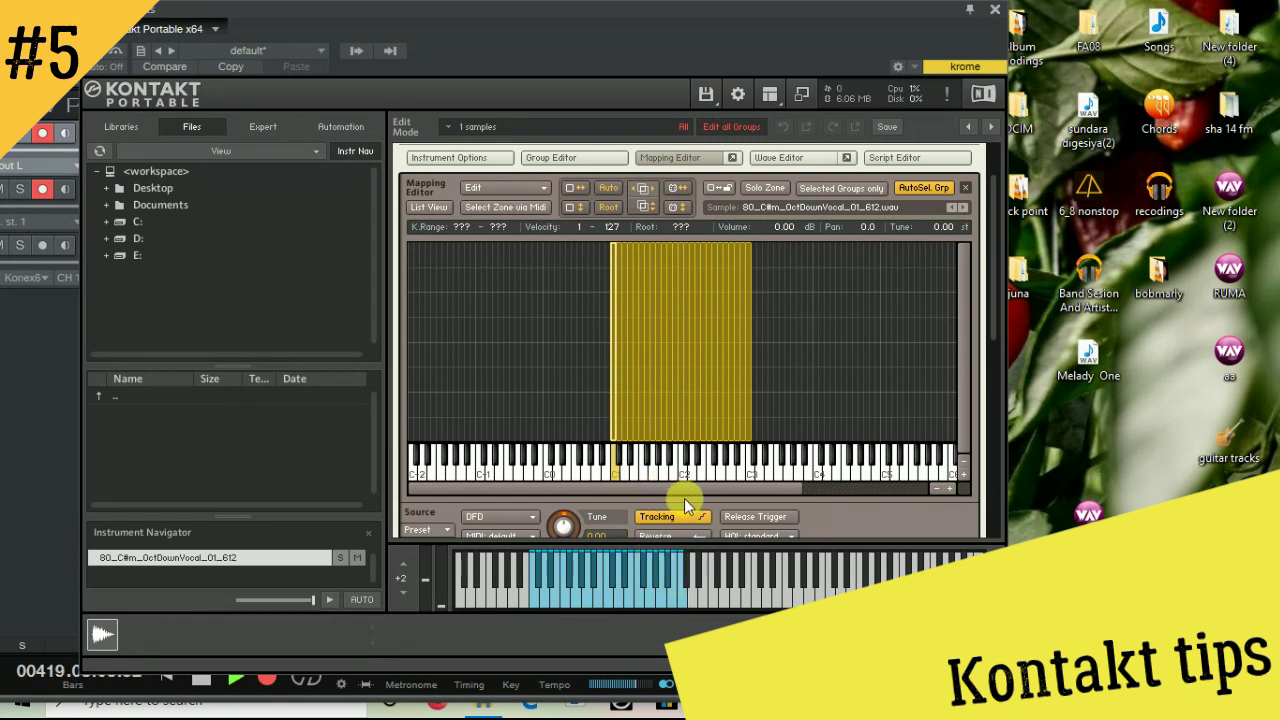
Delete the unwanted slice zones on C1, C#1, D#1 and F1, auditioning the neighbouring keys
left_click_drag(799, 493, 828, 503)
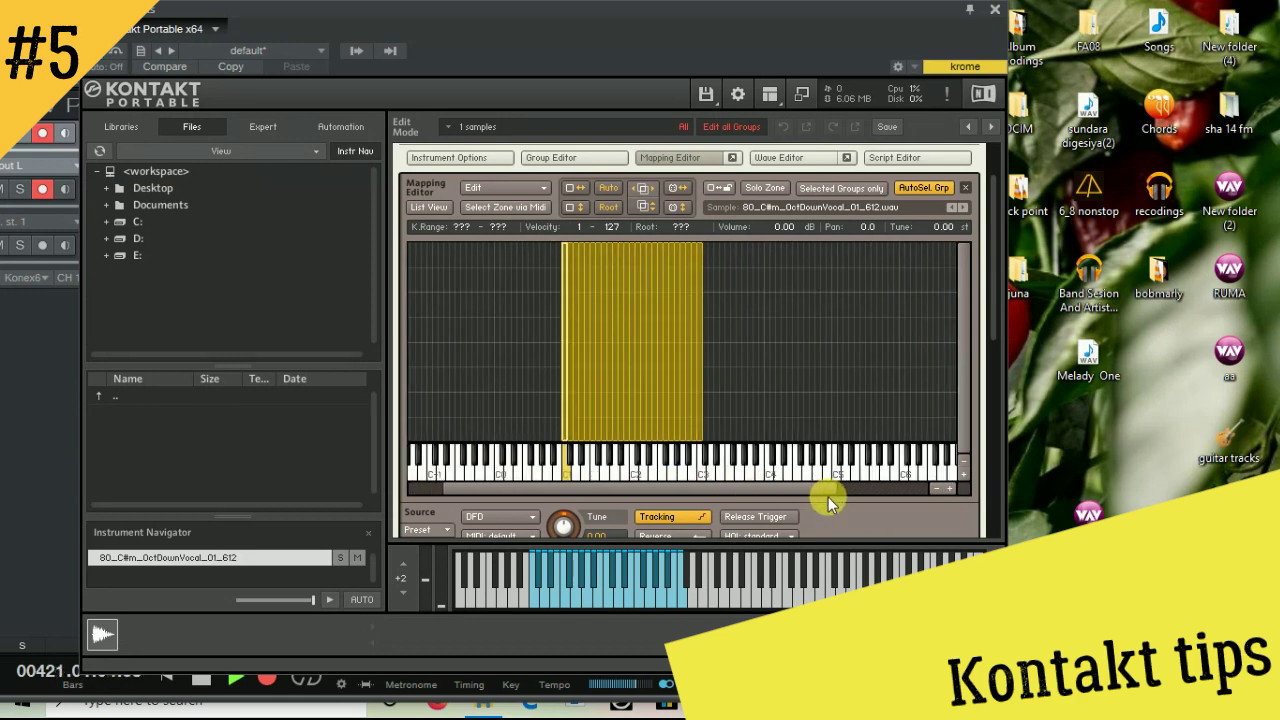
left_click(950, 489)
left_click(950, 489)
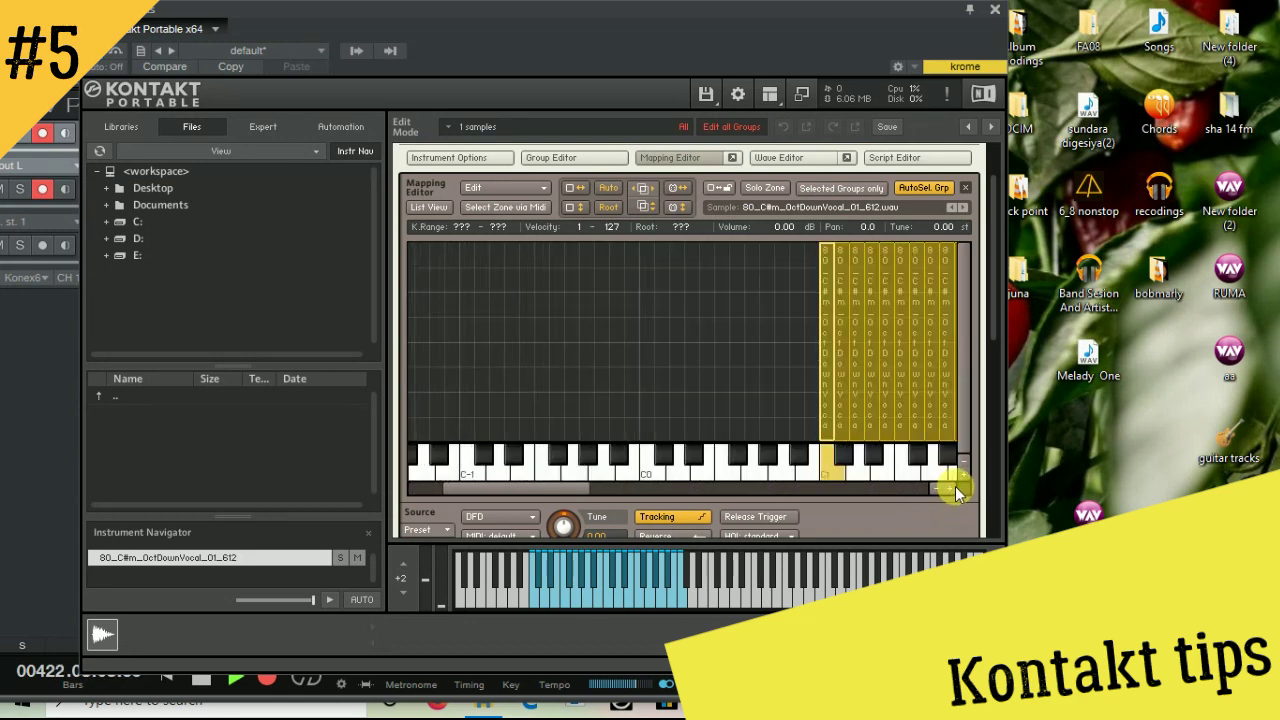
left_click_drag(588, 488, 668, 487)
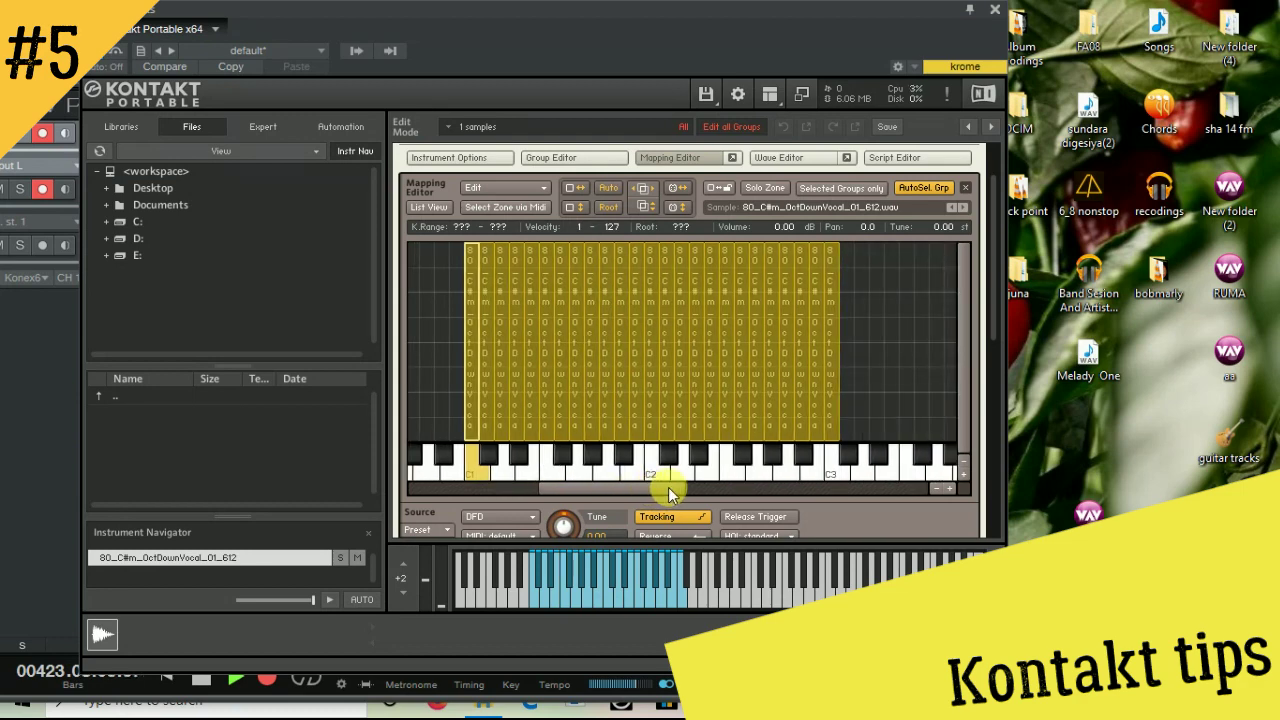
left_click(888, 300)
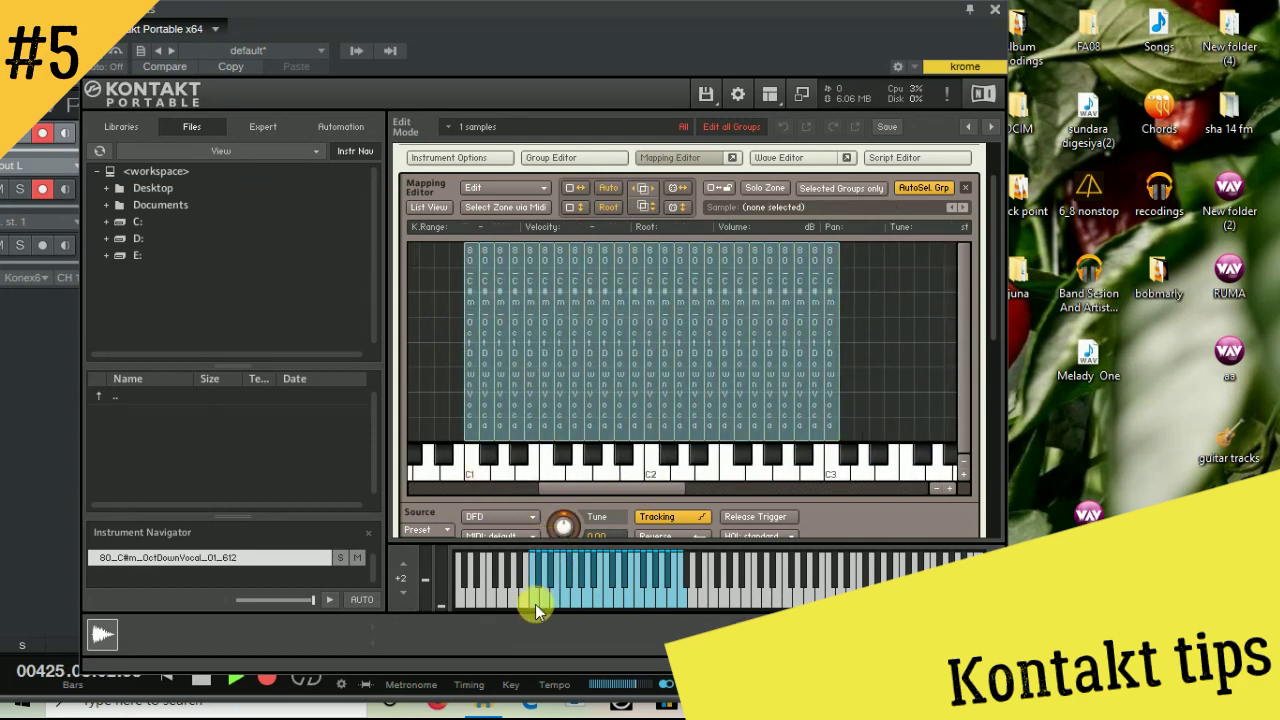
left_click(490, 349)
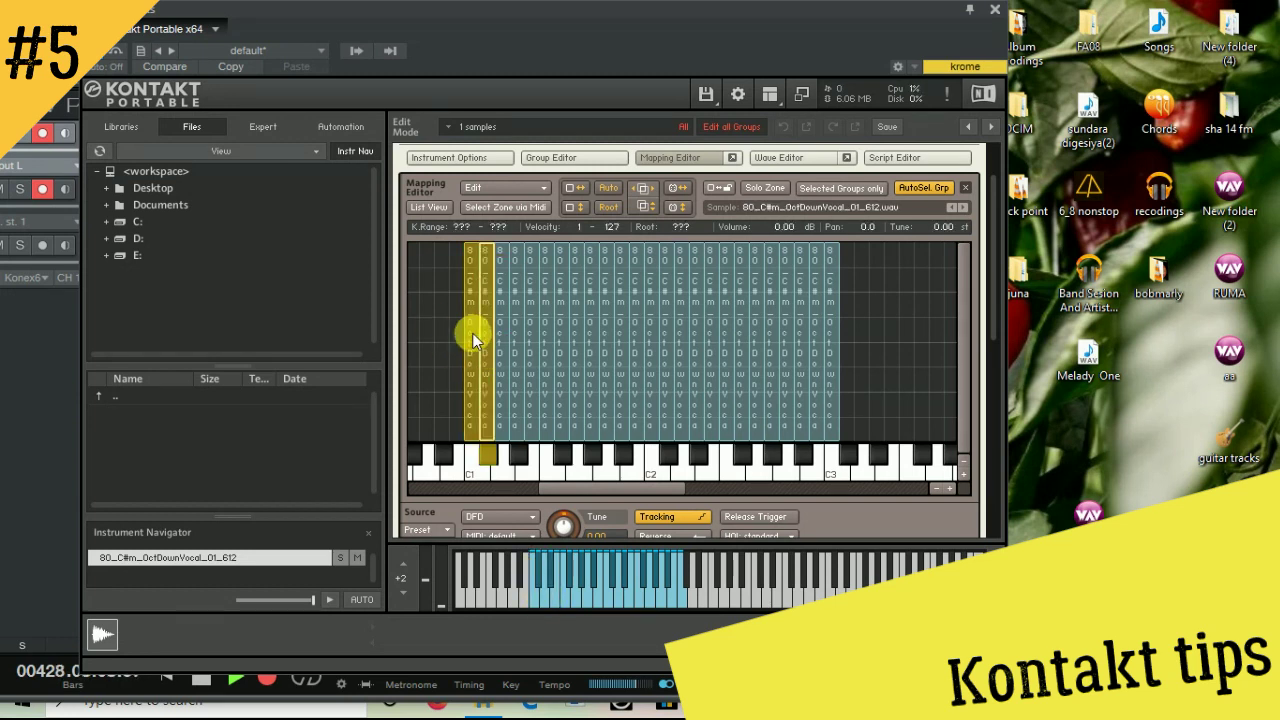
key("Delete")
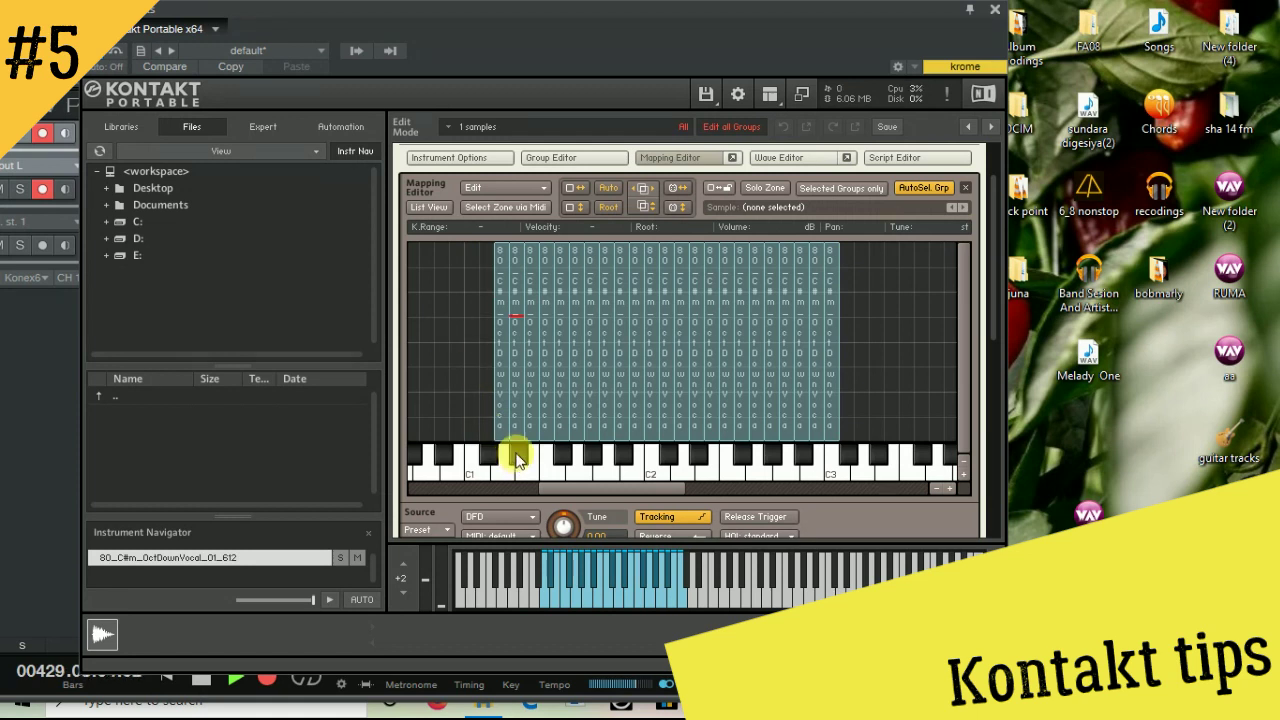
left_click(516, 404)
key("Delete")
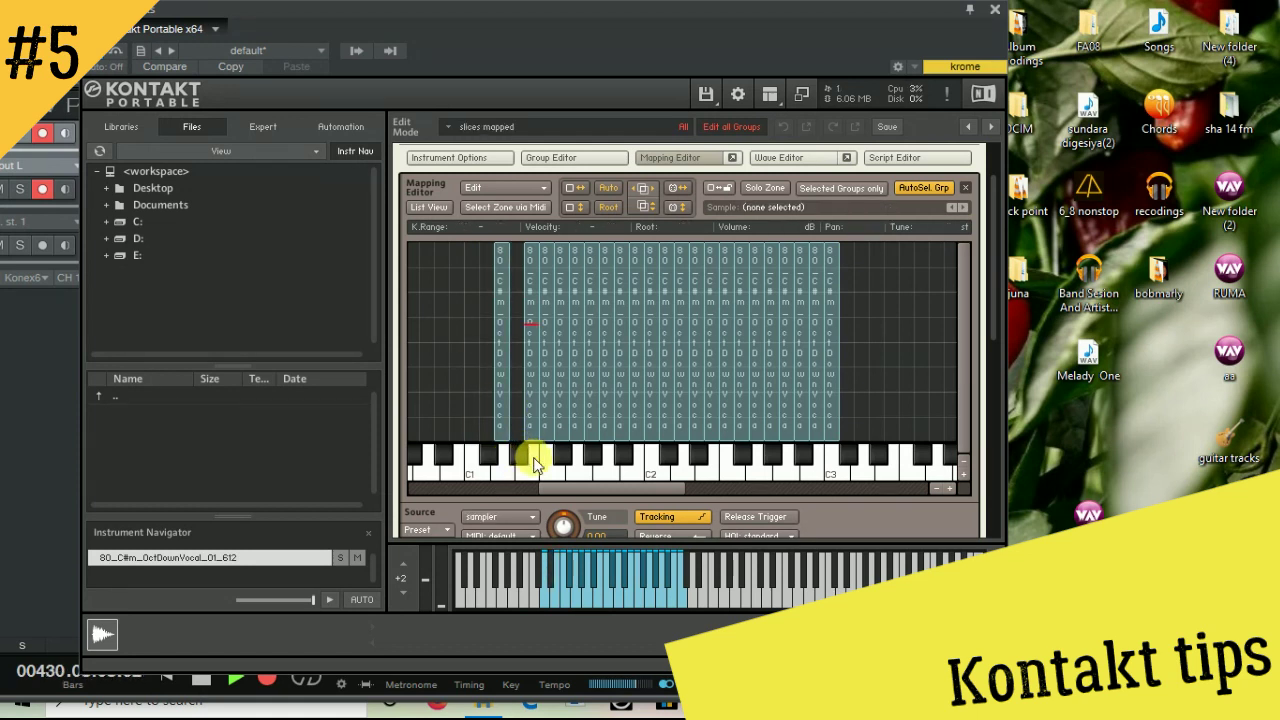
left_click(545, 412)
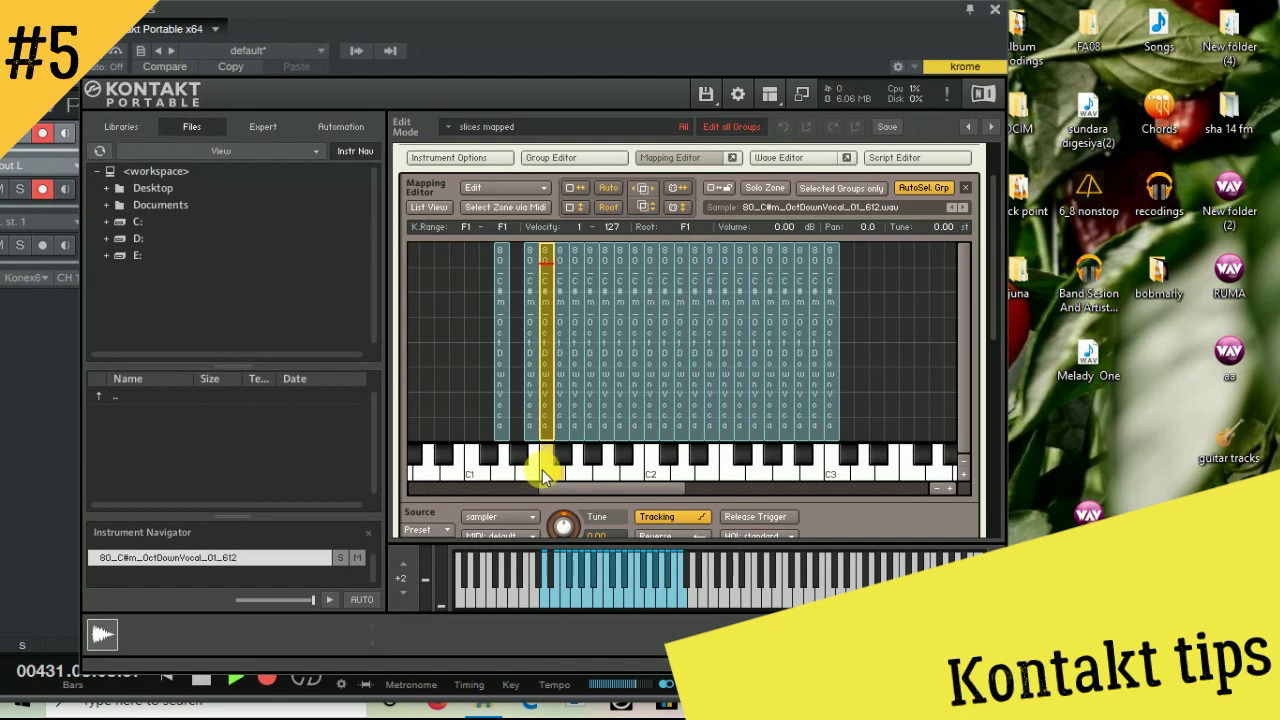
key("Delete")
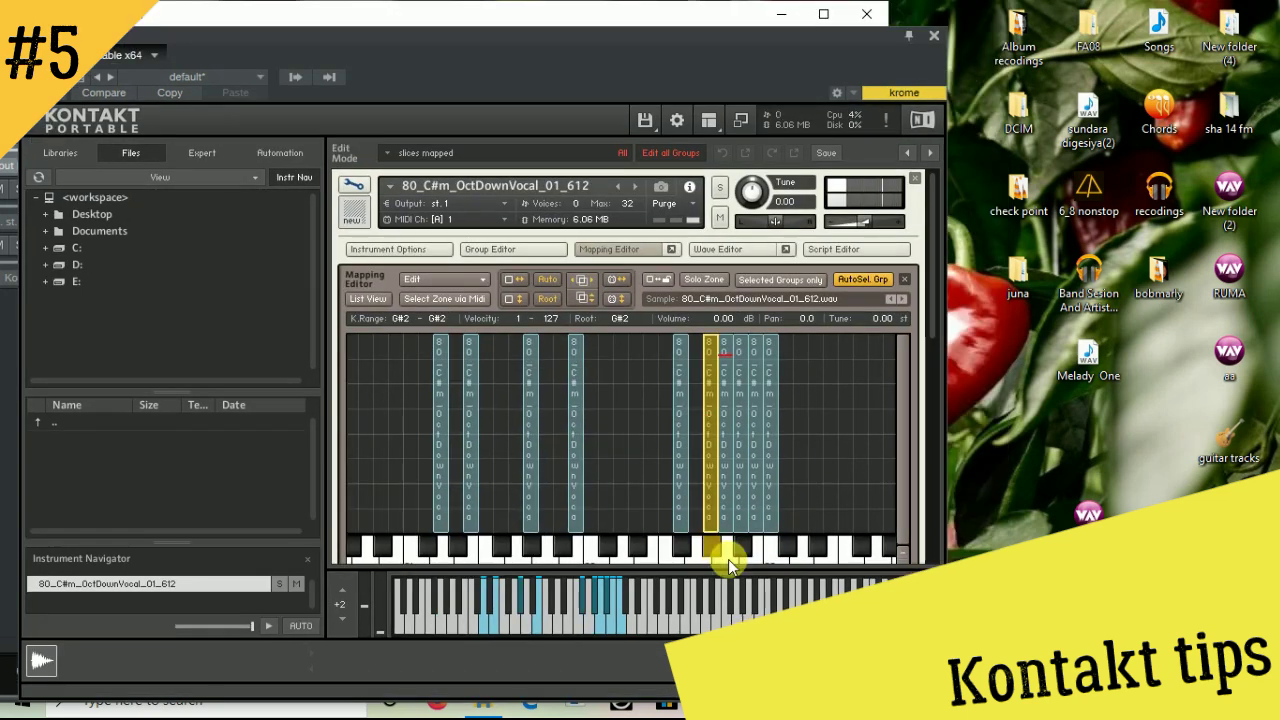
Delete the unwanted slice zones on G#2, A#2 and B2
left_click_drag(711, 541, 738, 530)
key("Delete")
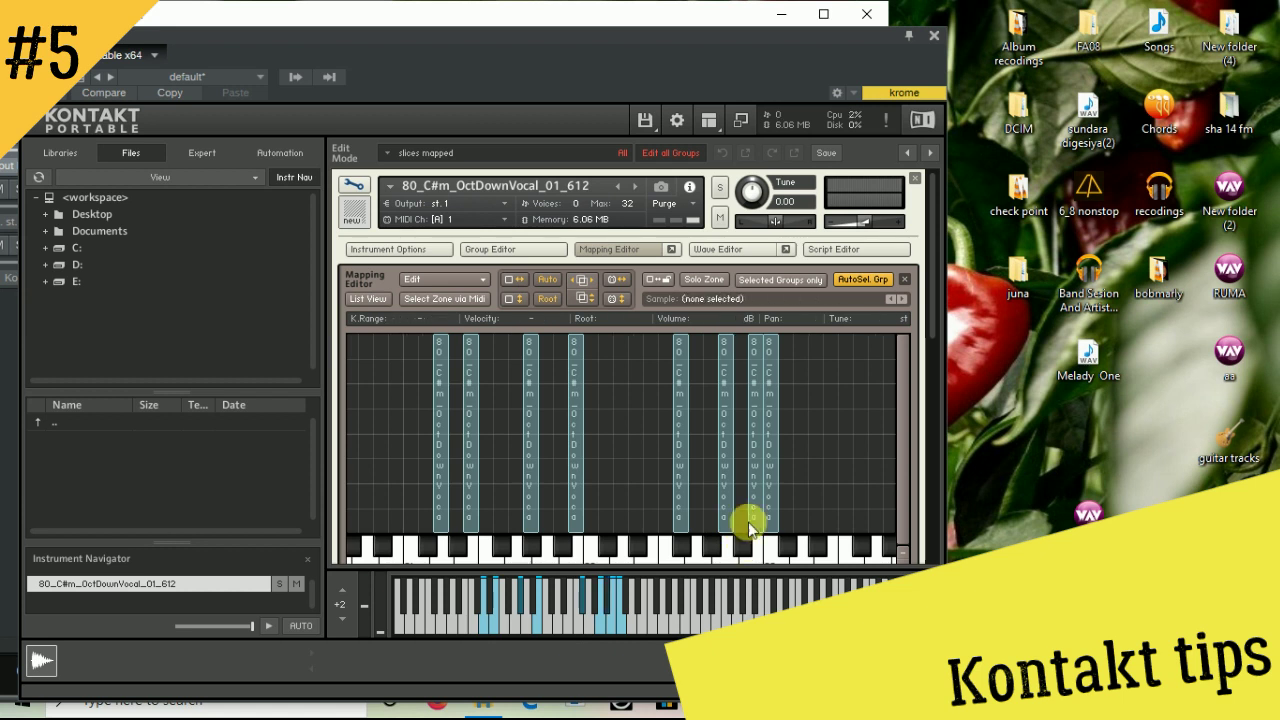
left_click(752, 514)
key("Delete")
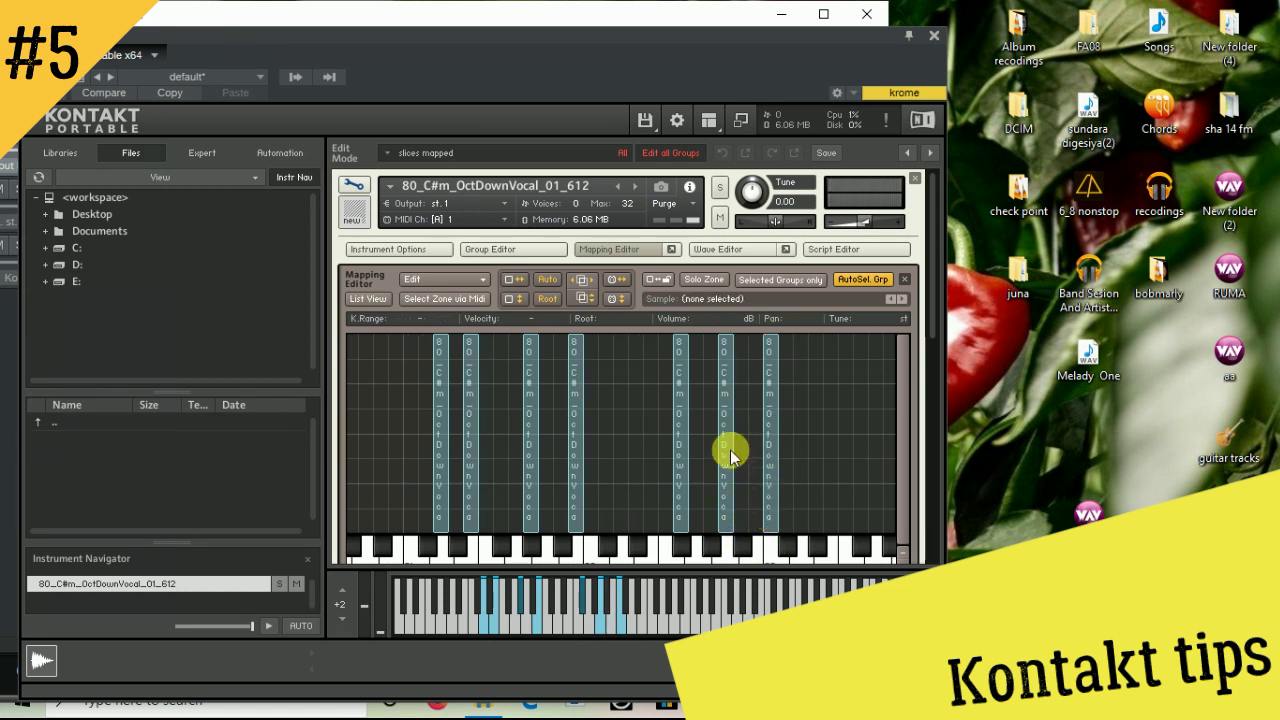
Move the remaining vocal slice zones together so they occupy the adjacent keys from D2 to G#2
left_click_drag(724, 470, 680, 457)
left_click_drag(770, 487, 709, 491)
left_click(586, 500)
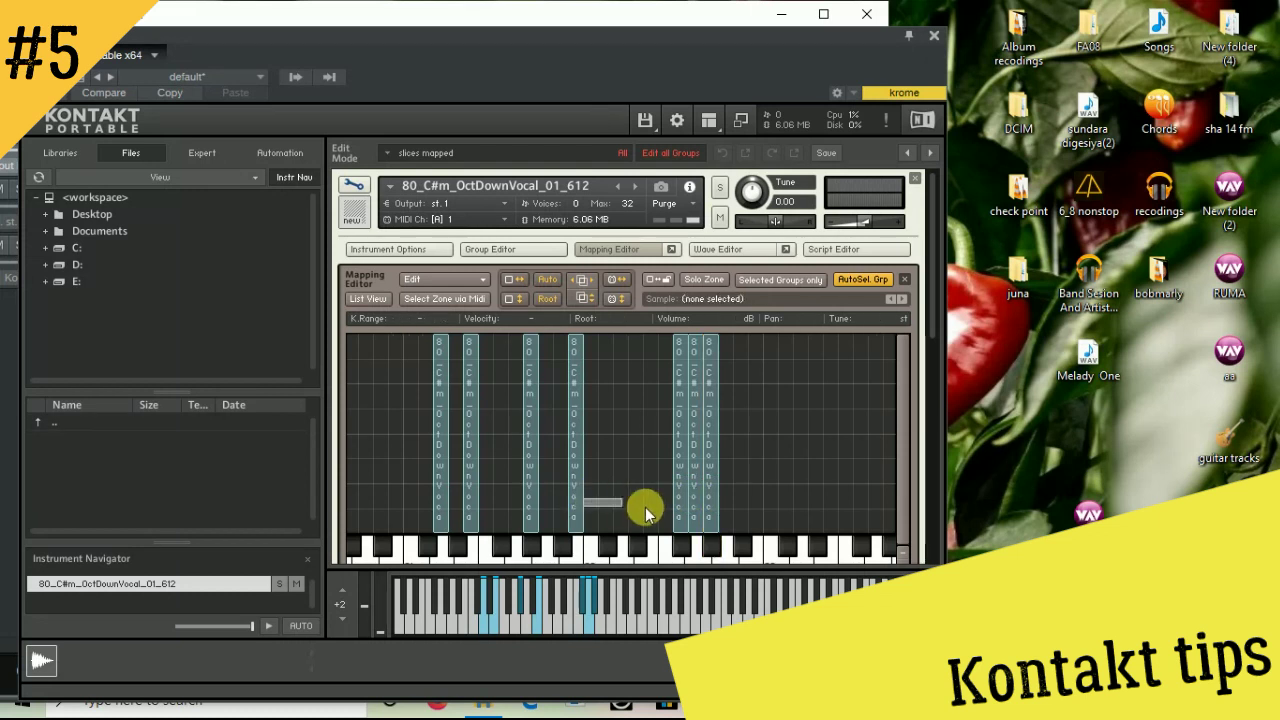
left_click_drag(574, 491, 658, 499)
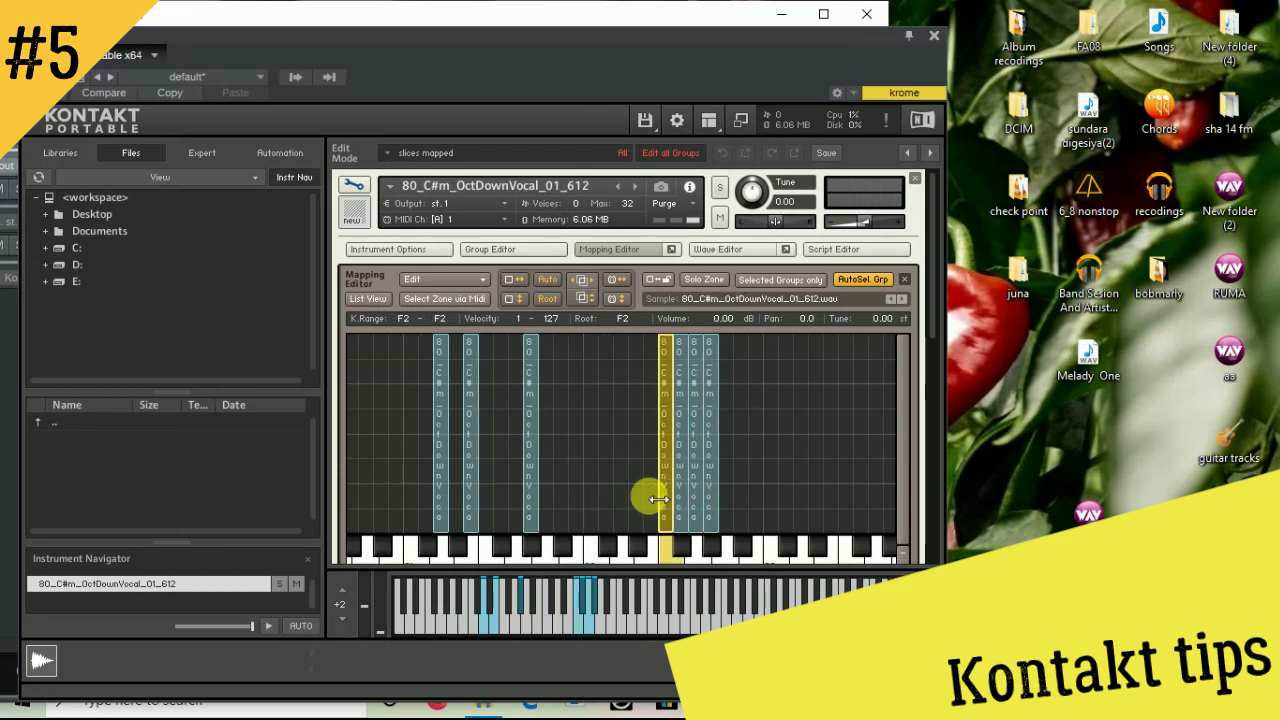
left_click_drag(531, 506, 652, 502)
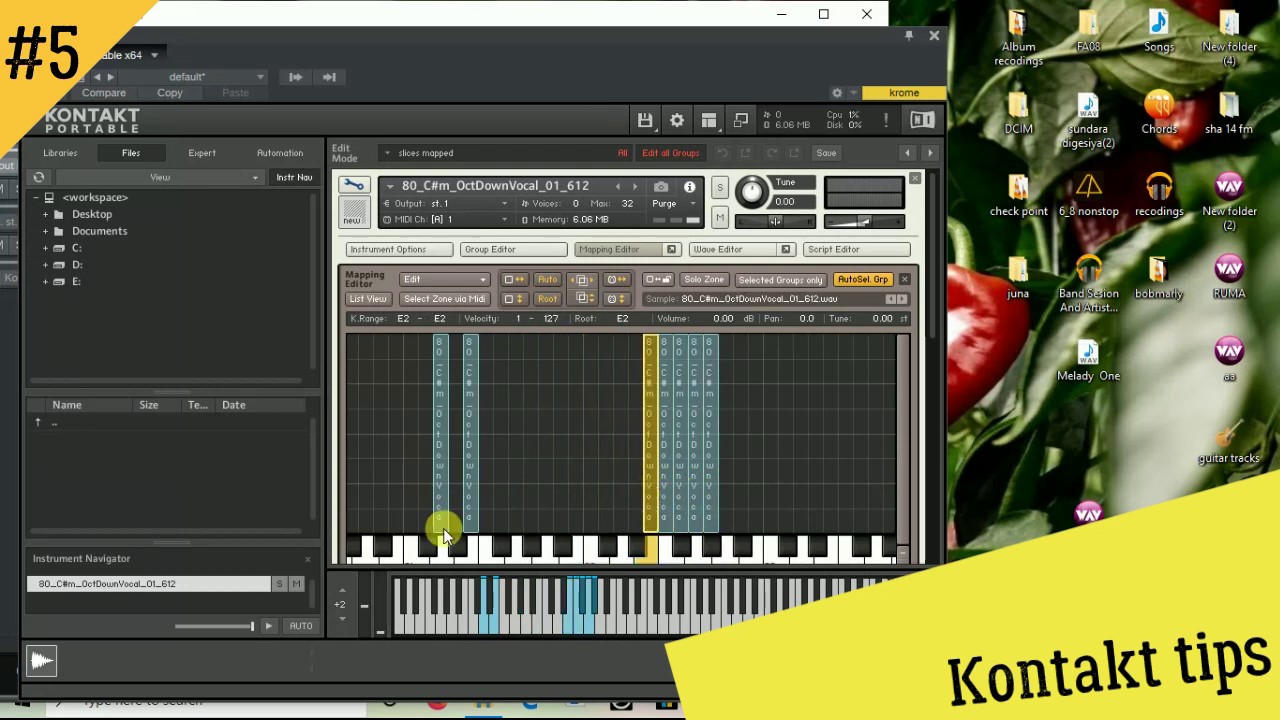
left_click_drag(466, 517, 625, 550)
left_click_drag(432, 504, 612, 503)
Audition the regrouped vocal slices on the keys between D2 and G#2, repeating the D#2 slice several times
left_click(630, 550)
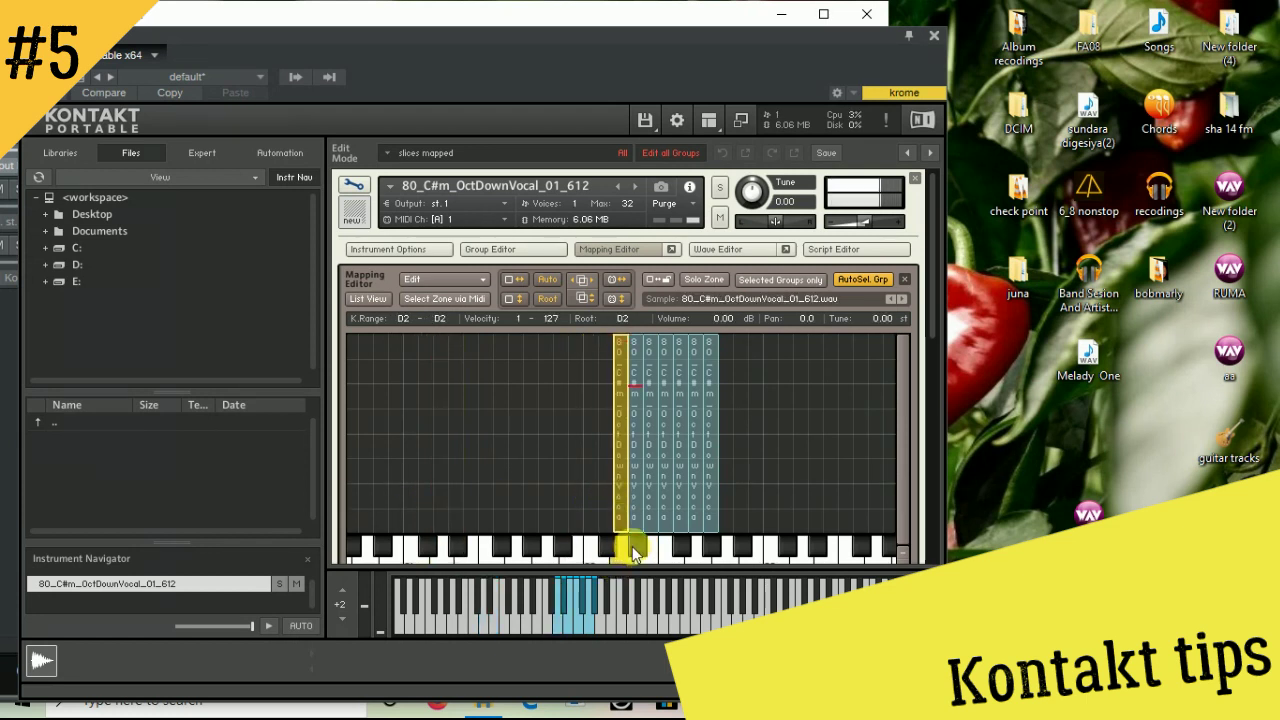
left_click(706, 542)
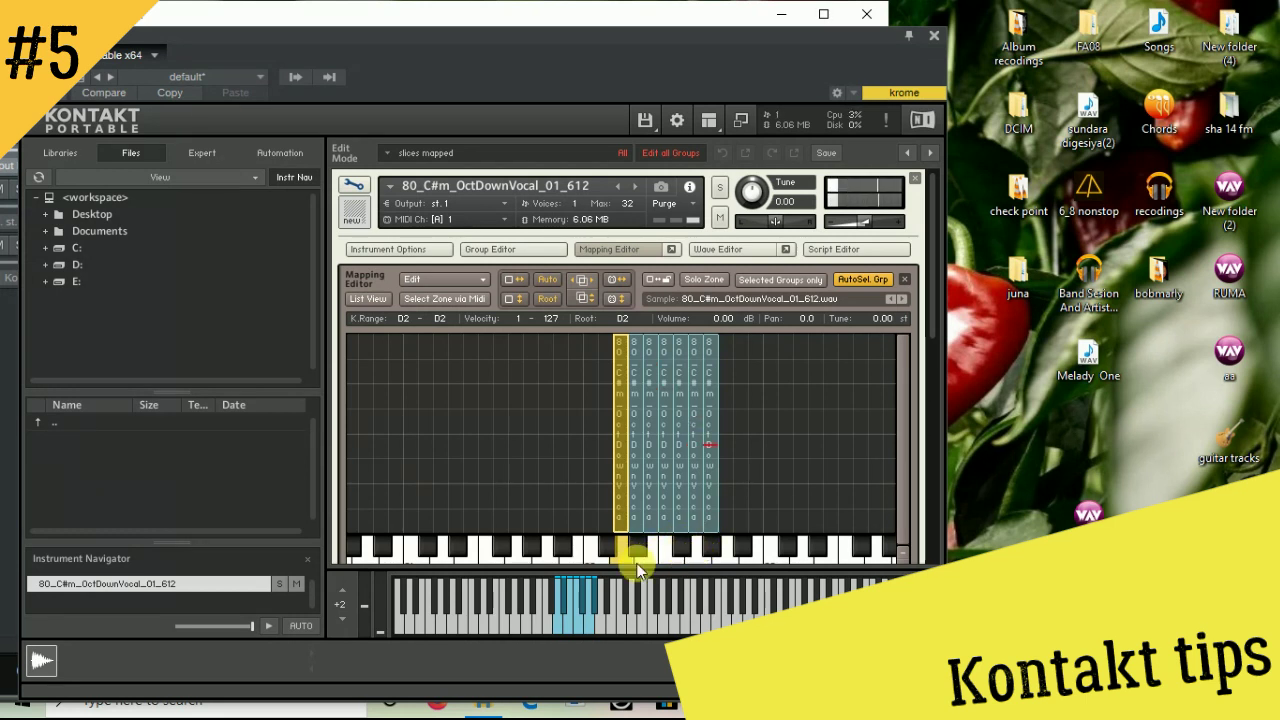
left_click(637, 549)
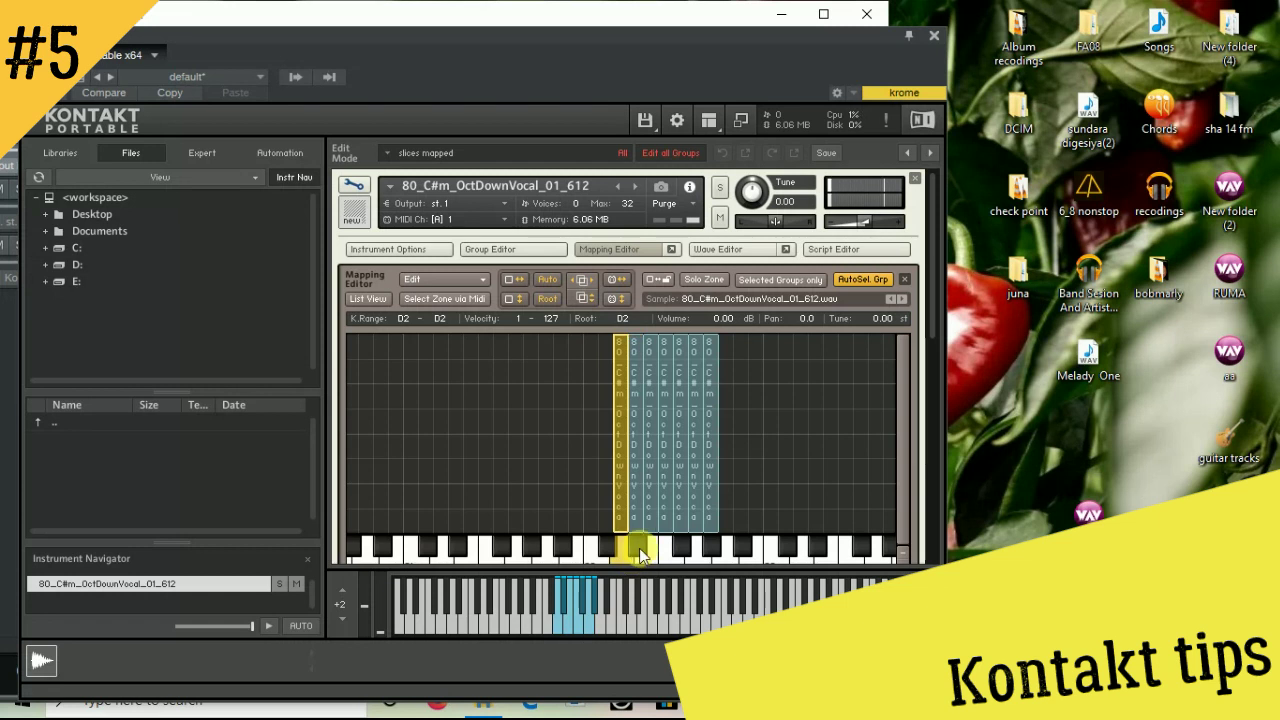
scroll(650, 490, "down", 1)
scroll(650, 490, "down", 2)
left_click(635, 523)
left_click(621, 540)
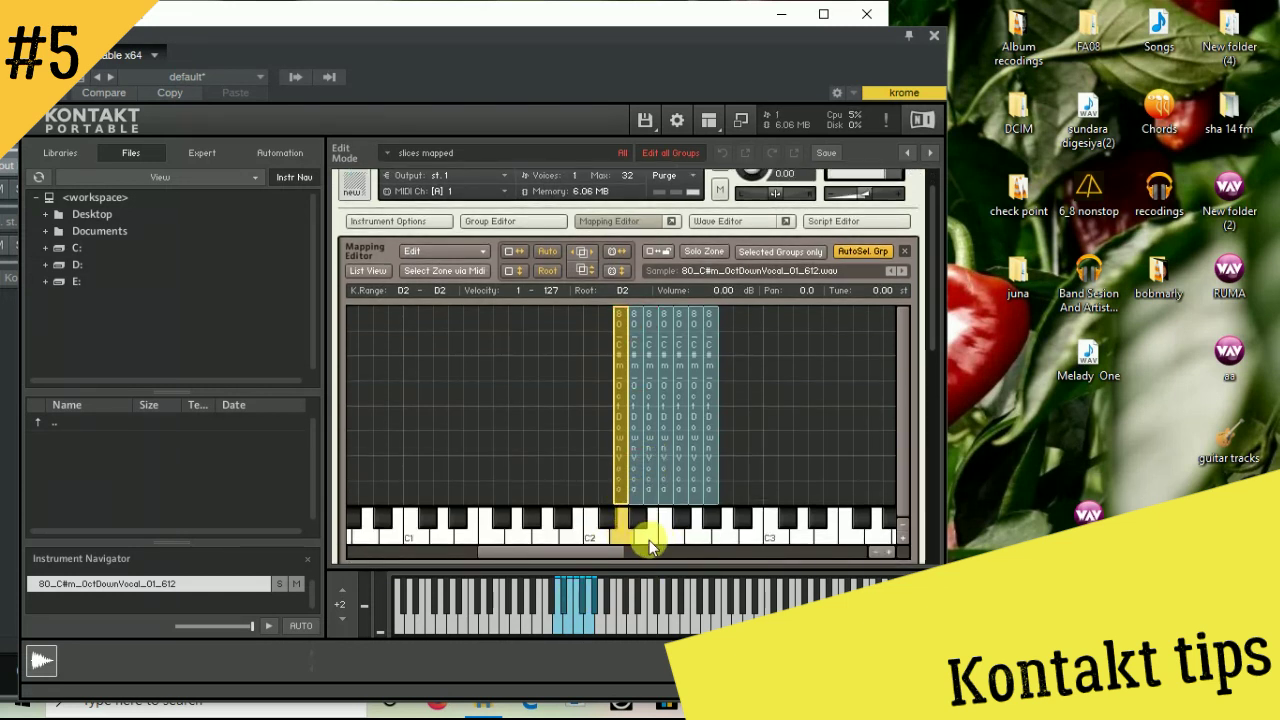
left_click(637, 528)
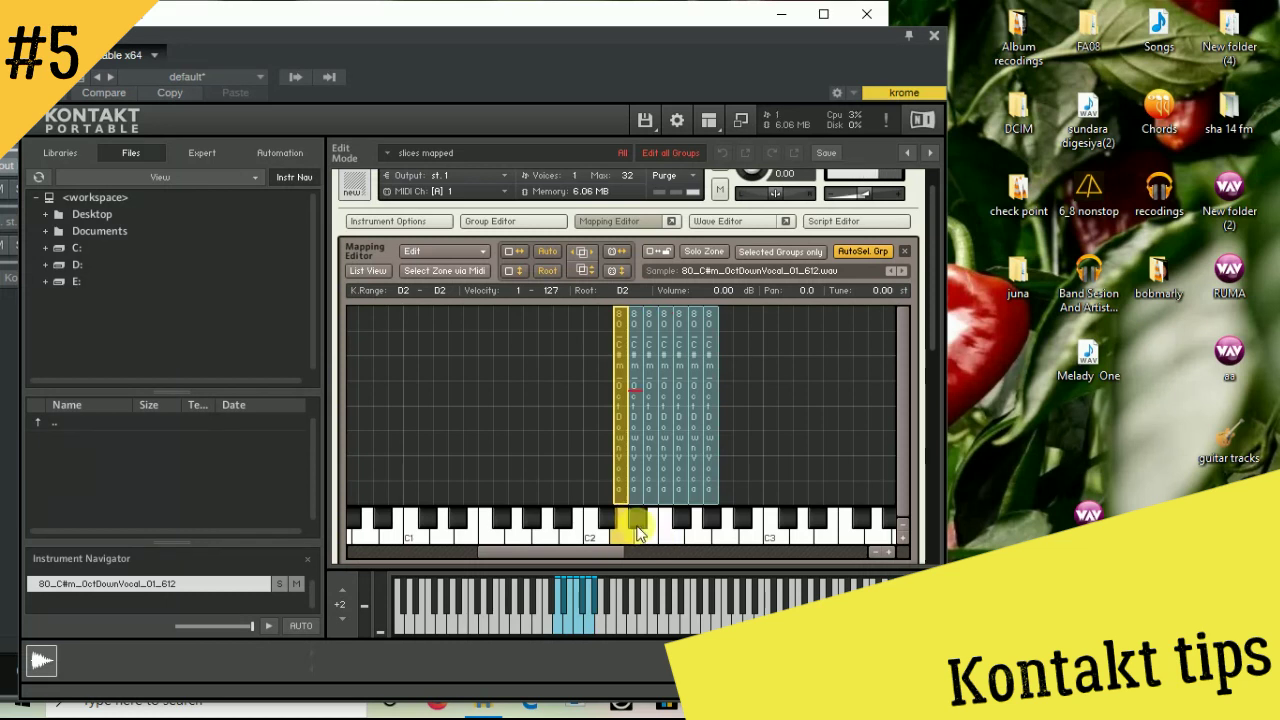
left_click(636, 516)
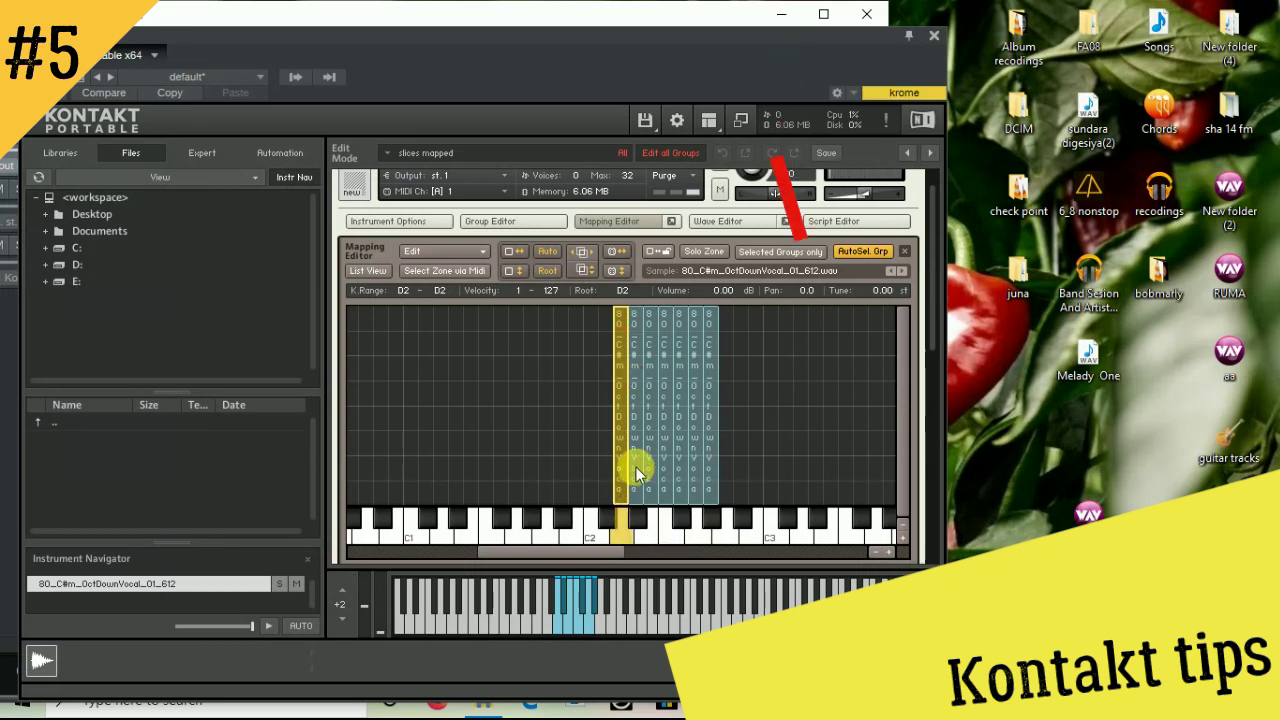
left_click(638, 523)
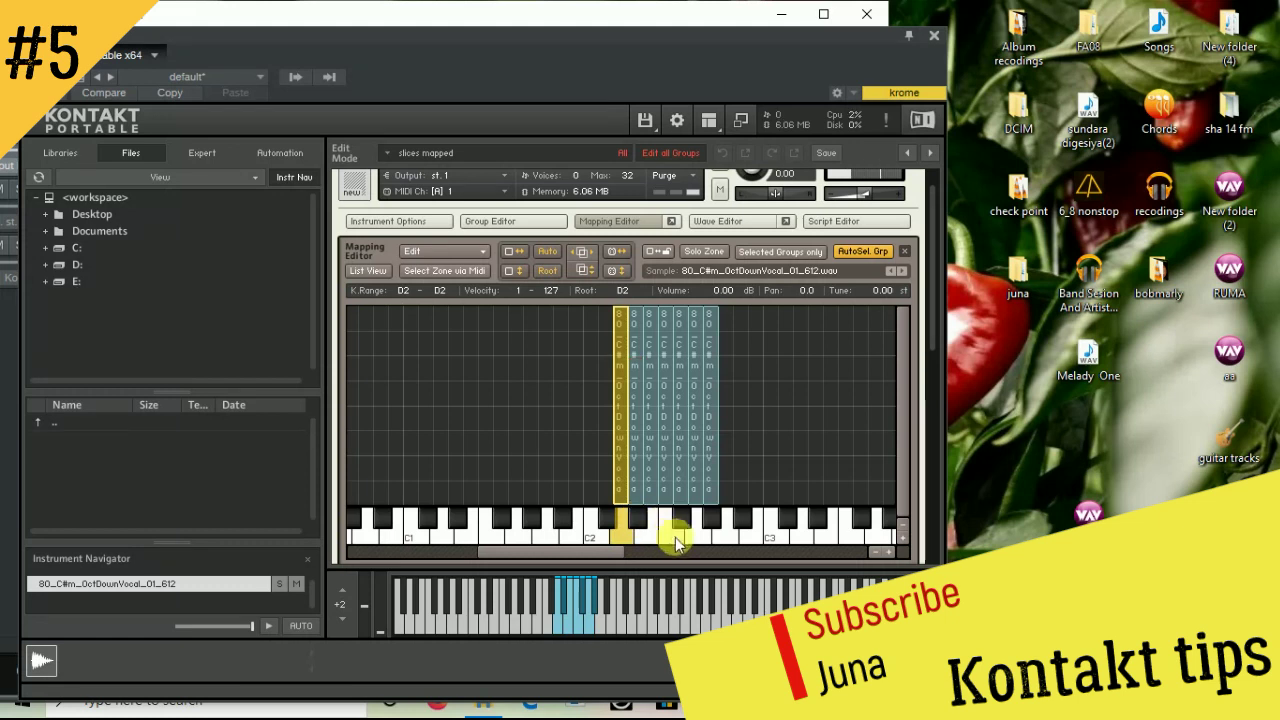
left_click(654, 530)
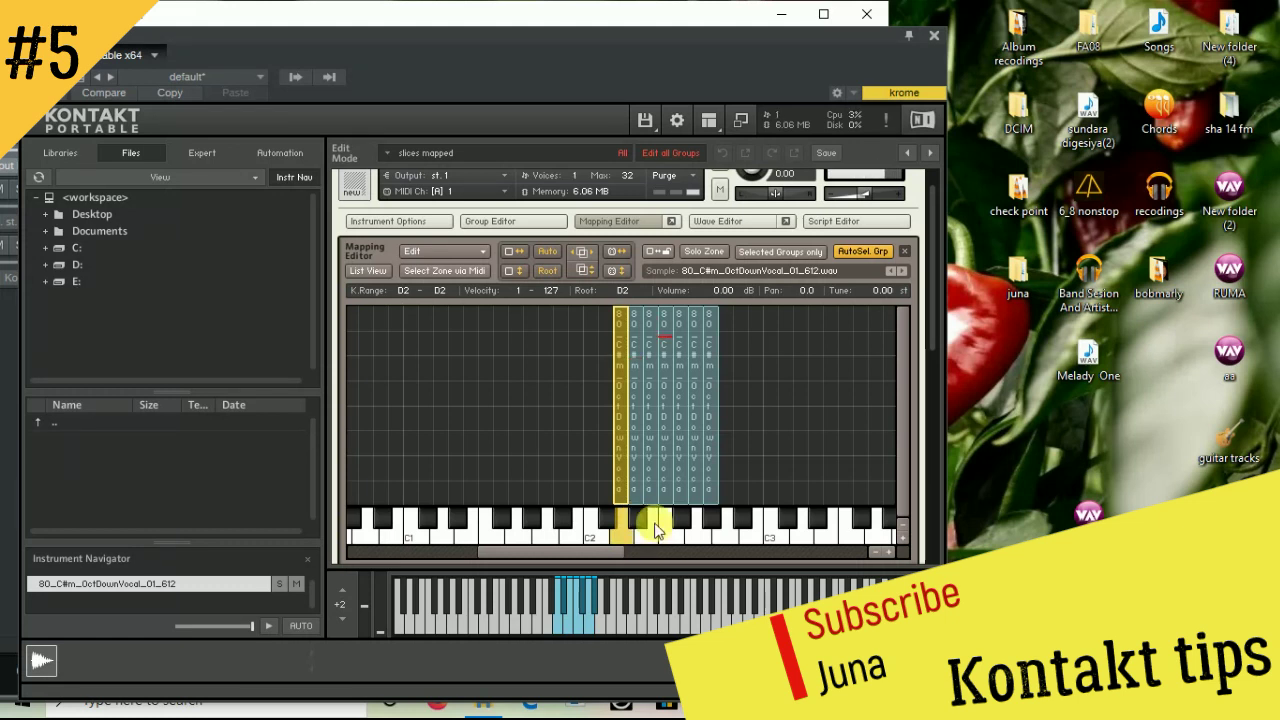
left_click(650, 540)
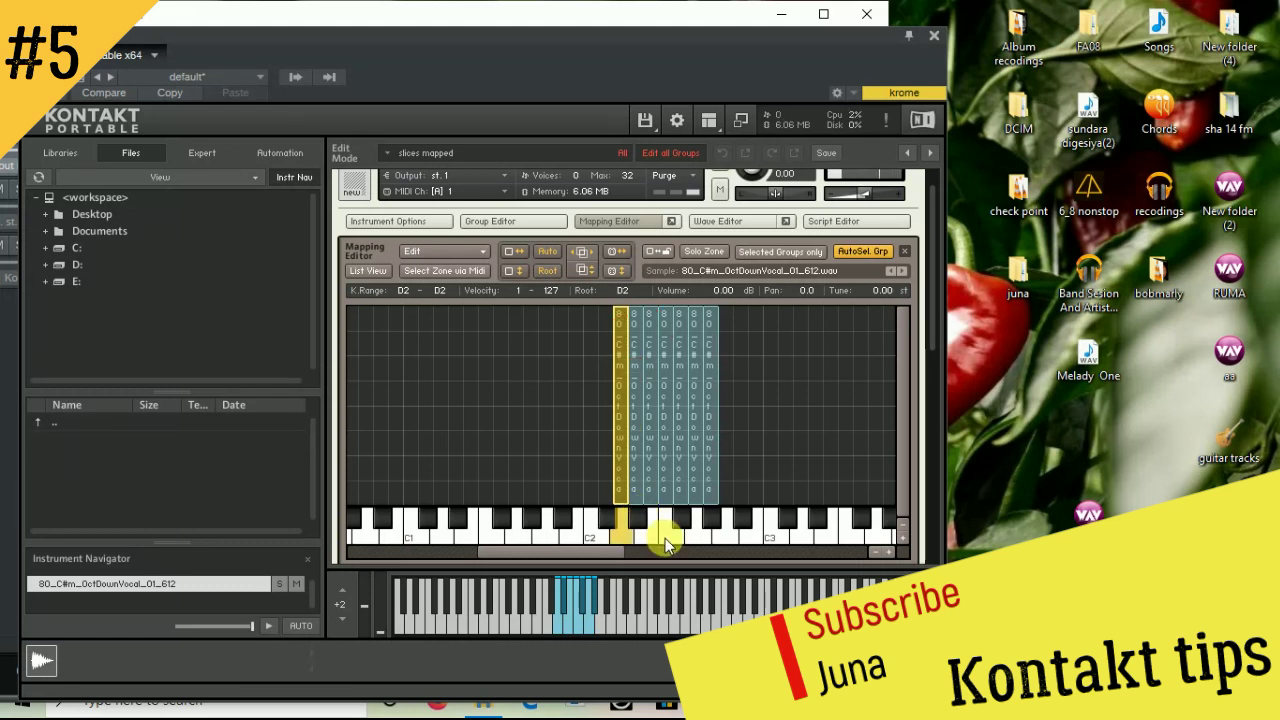
With the F2 to G#2 zones selected, hide the Mapping Editor and browse the effects available for the first Group Insert FX slot, including Utilities
left_click_drag(760, 414, 666, 412)
scroll(760, 400, "up", 1)
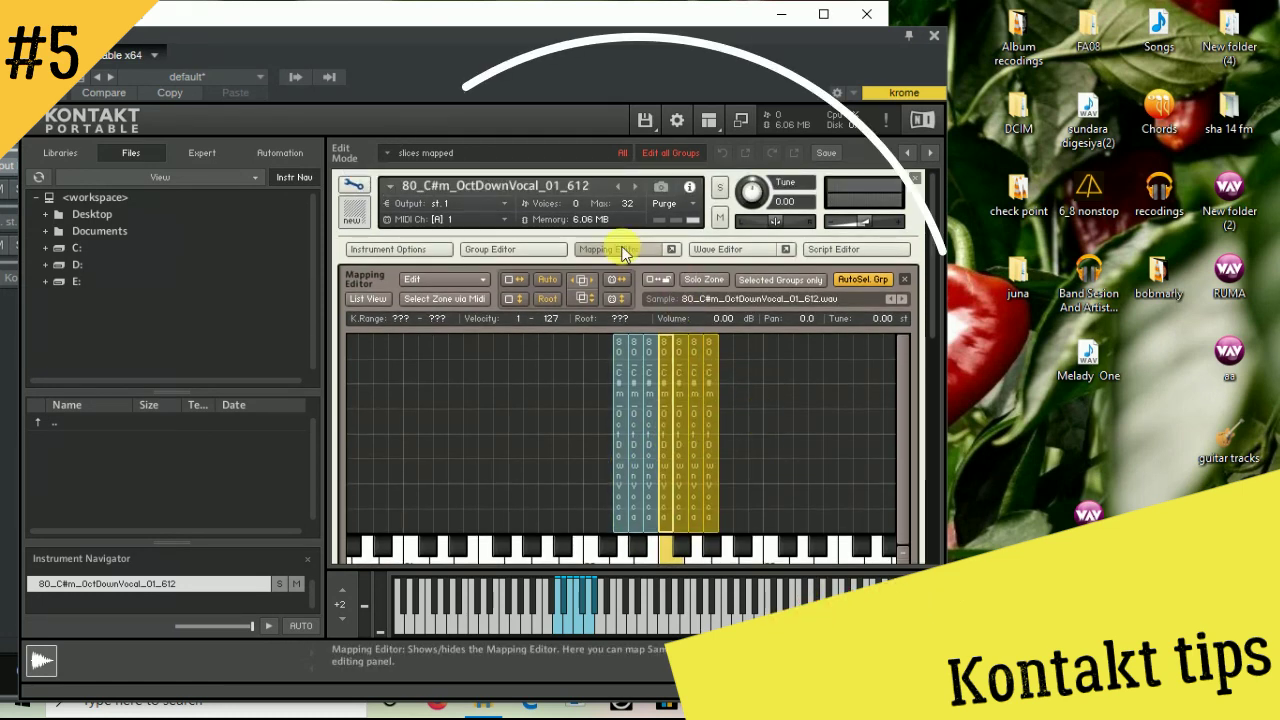
left_click(622, 250)
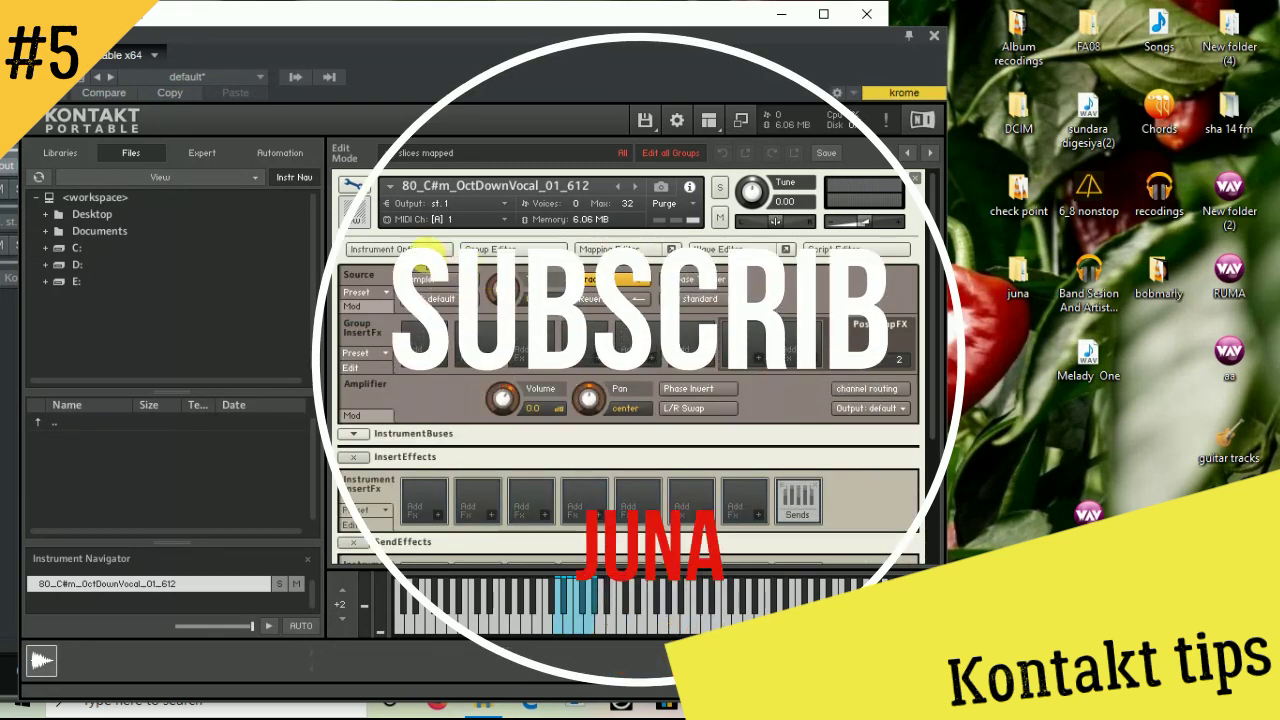
left_click(430, 355)
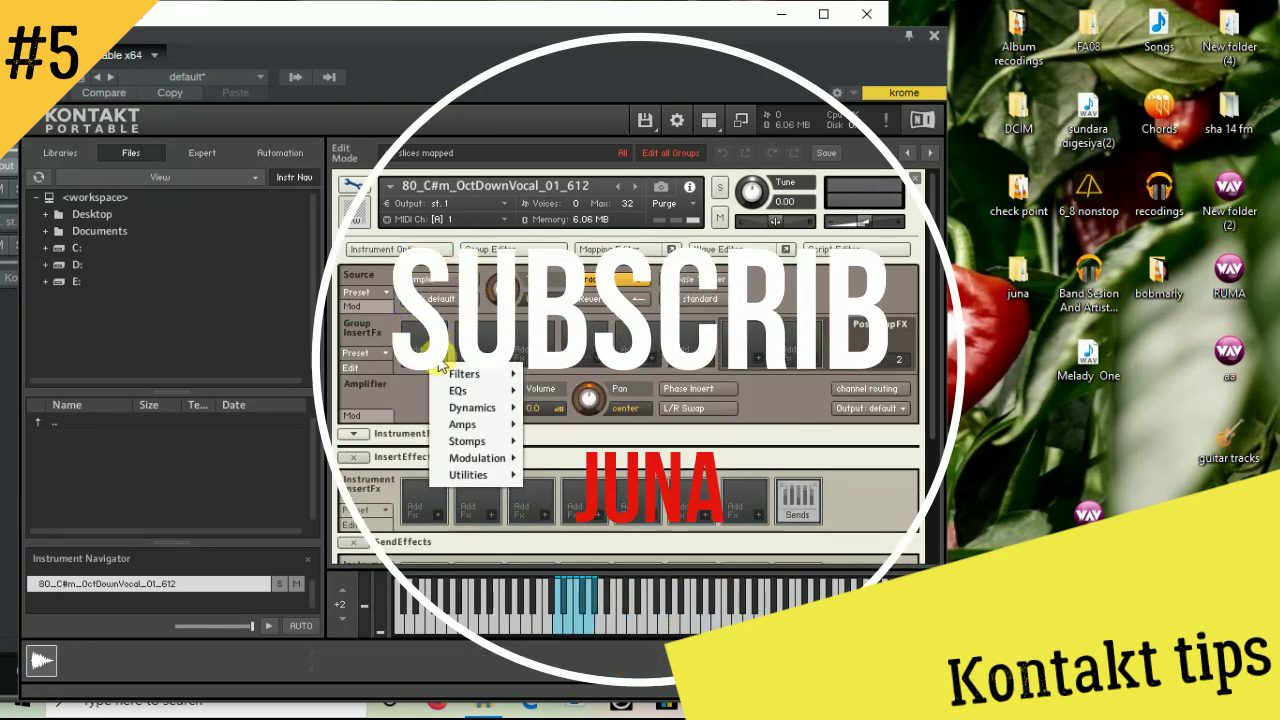
mouse_move(450, 484)
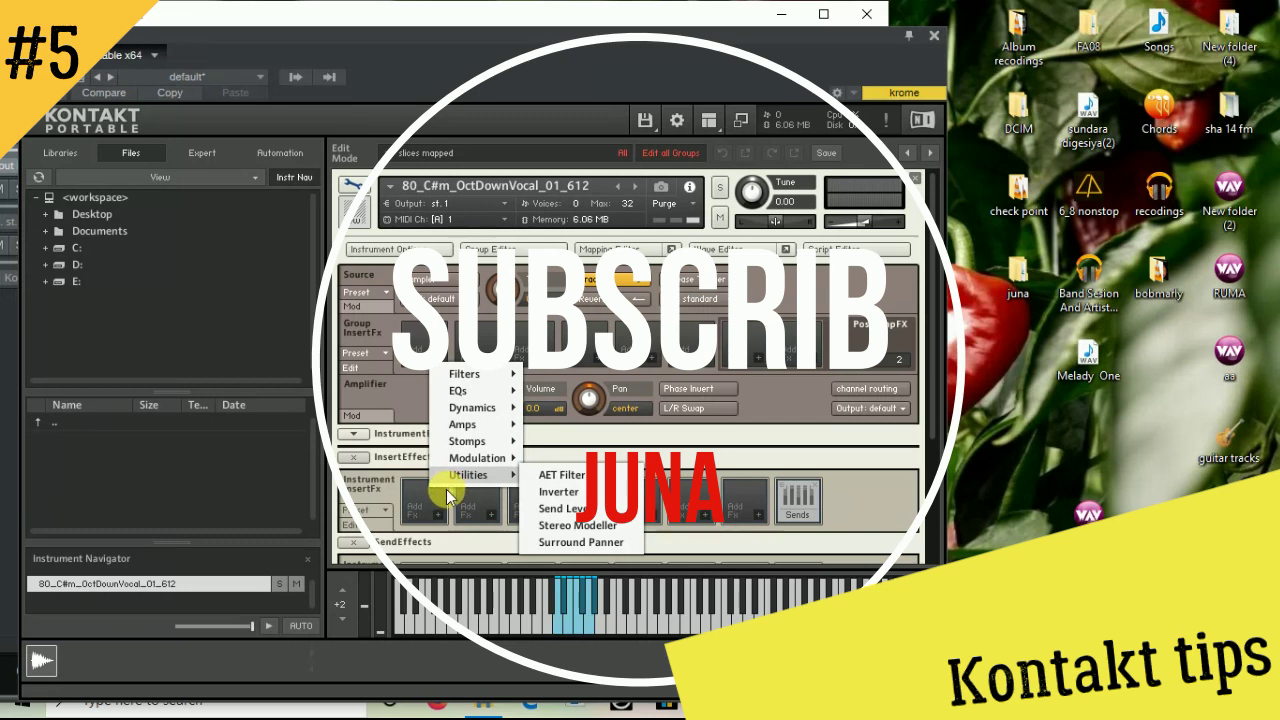